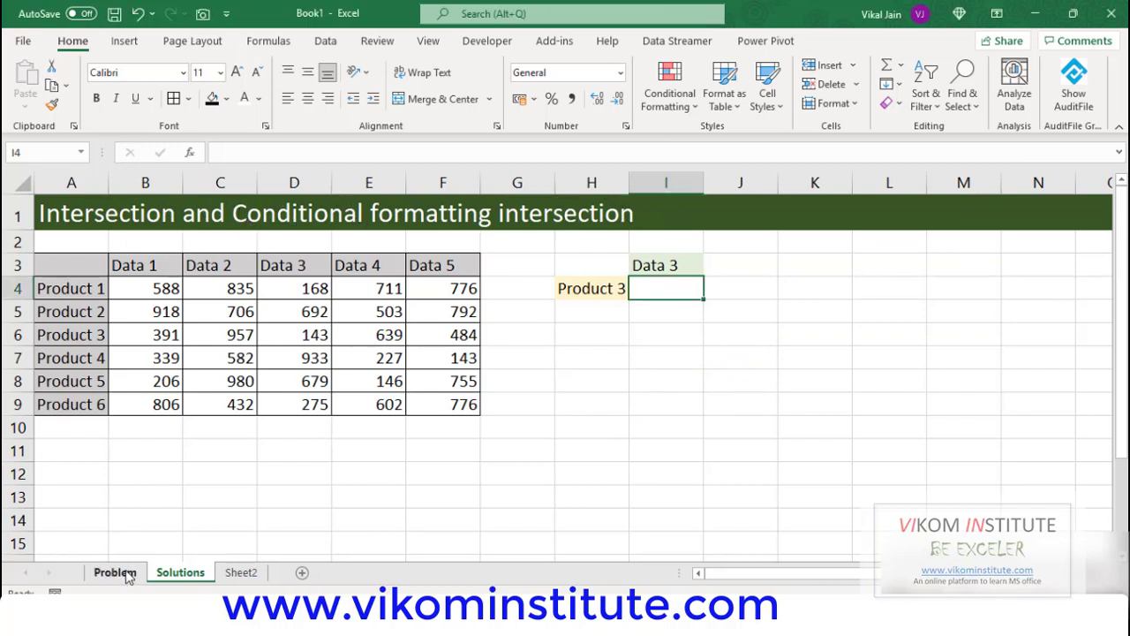
On the Problem sheet, choose Product 5 from the product list in H4 to test the highlighting.
{"action": "left_click", "coordinate": [529, 360]}
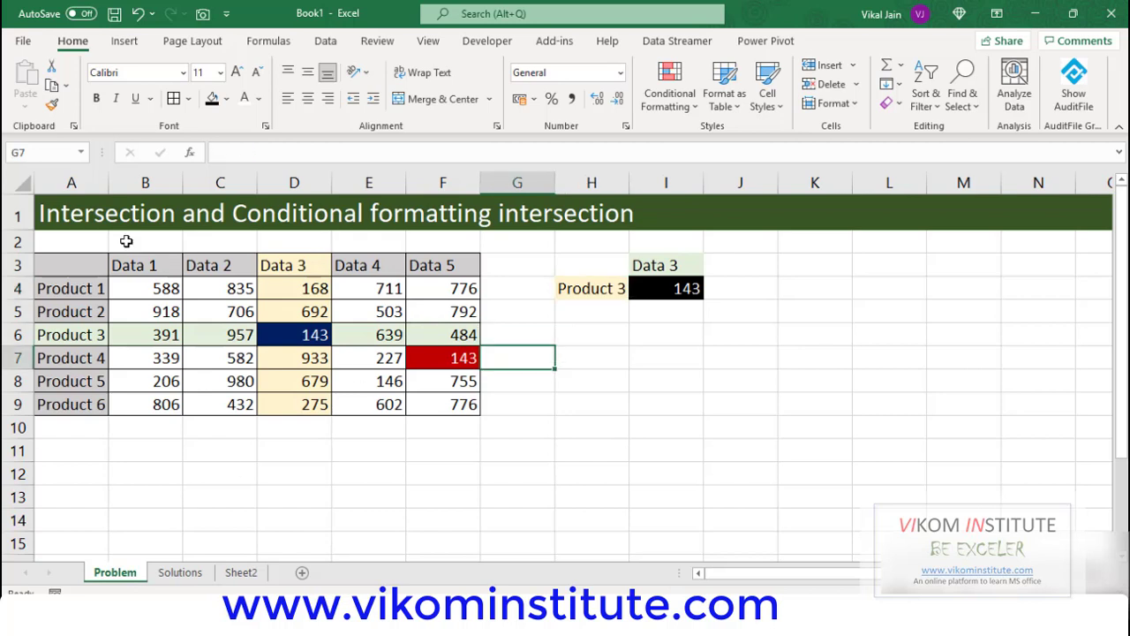
{"action": "left_click", "coordinate": [638, 265]}
{"action": "left_click", "coordinate": [710, 267]}
{"action": "left_click", "coordinate": [641, 315]}
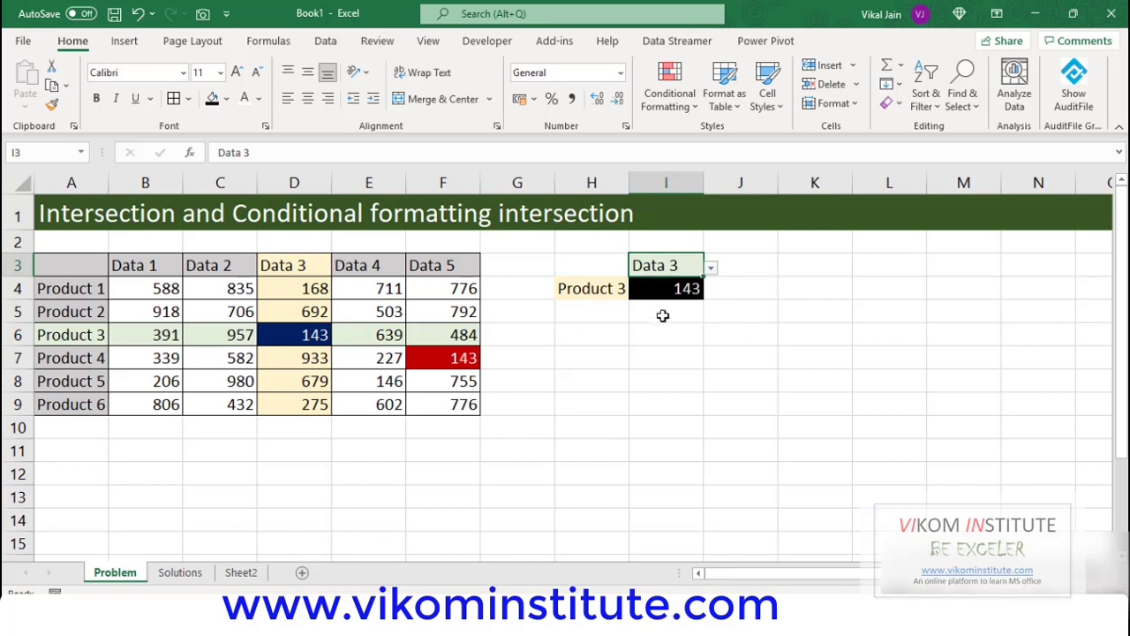
{"action": "left_click", "coordinate": [598, 291]}
{"action": "left_click", "coordinate": [637, 297]}
{"action": "left_click", "coordinate": [627, 296]}
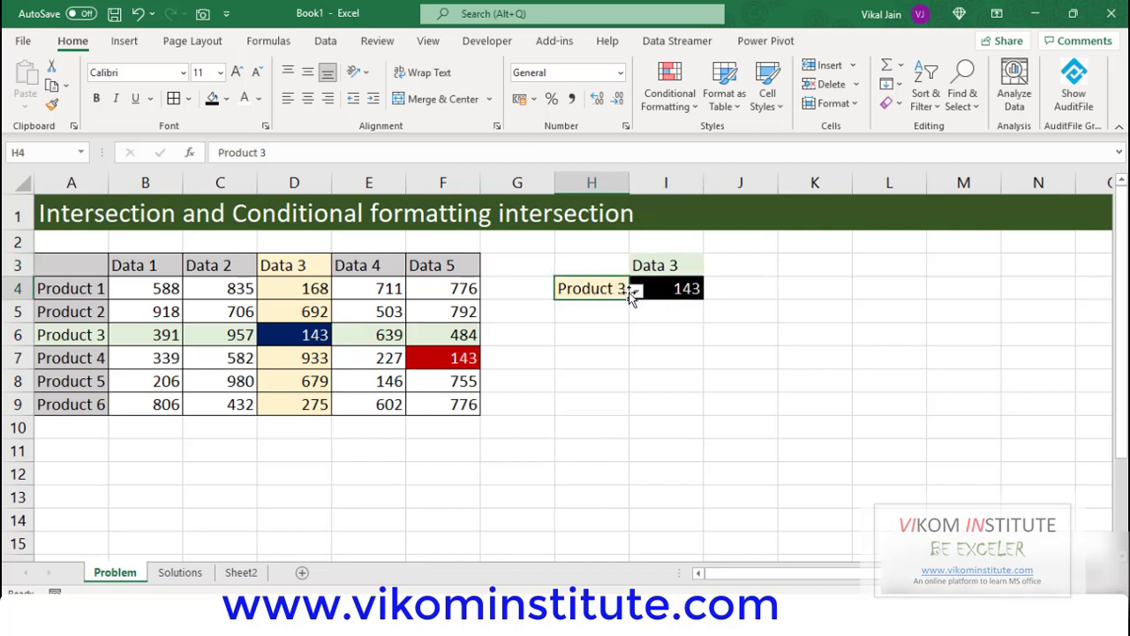
{"action": "left_click", "coordinate": [635, 292]}
{"action": "left_click", "coordinate": [588, 374]}
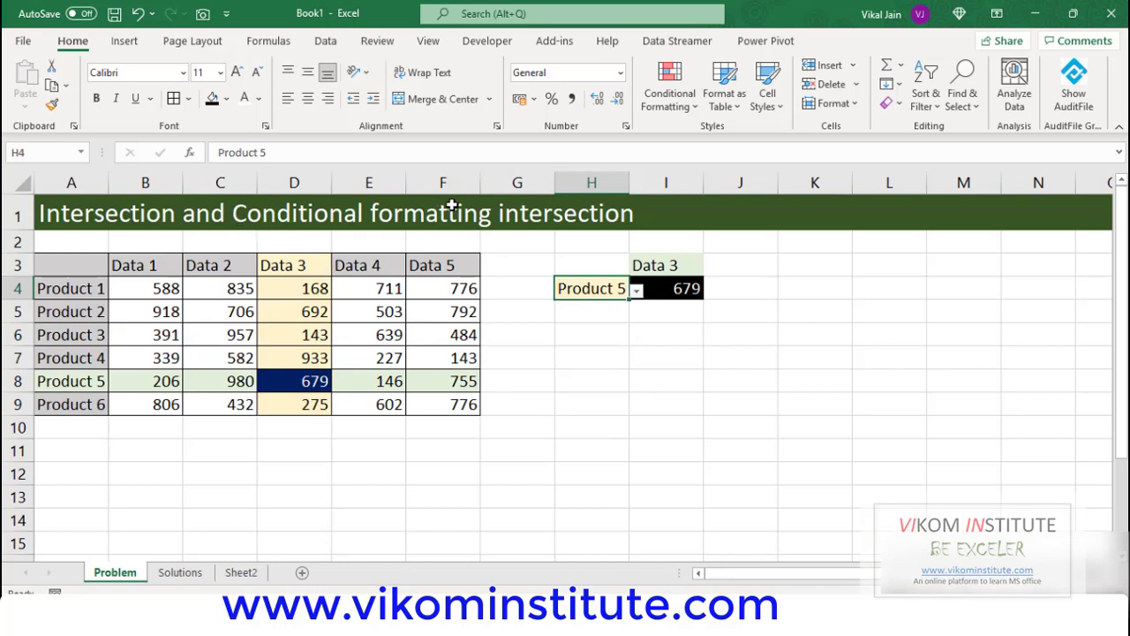
Switch the product choice in H4 of the Problem sheet back to Product 3.
{"action": "left_click", "coordinate": [303, 333]}
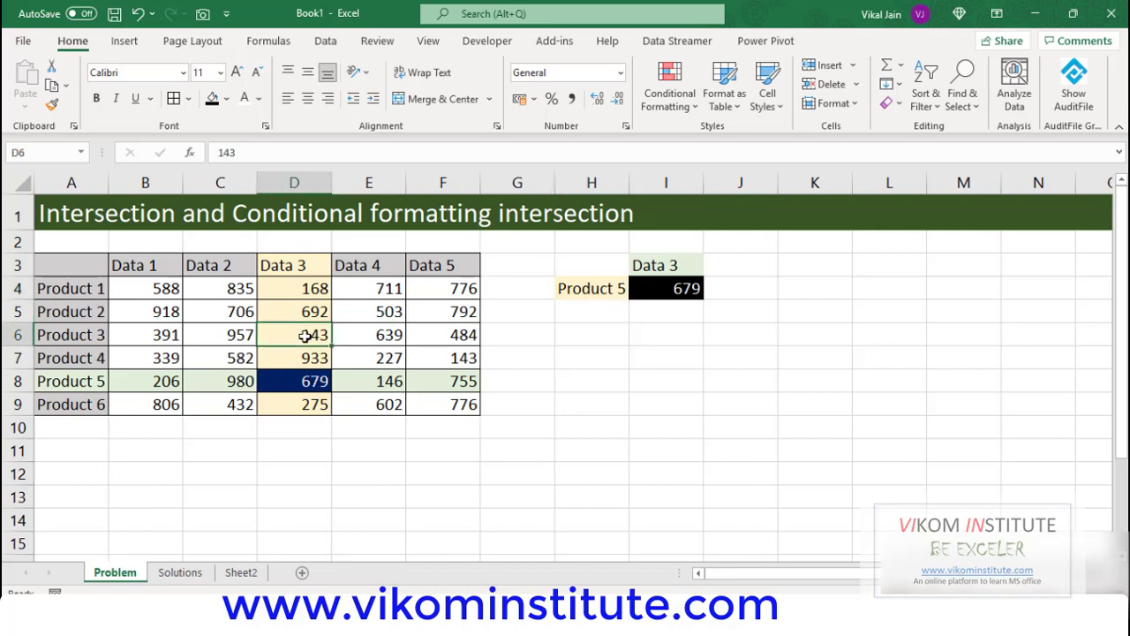
{"action": "left_click", "coordinate": [655, 266]}
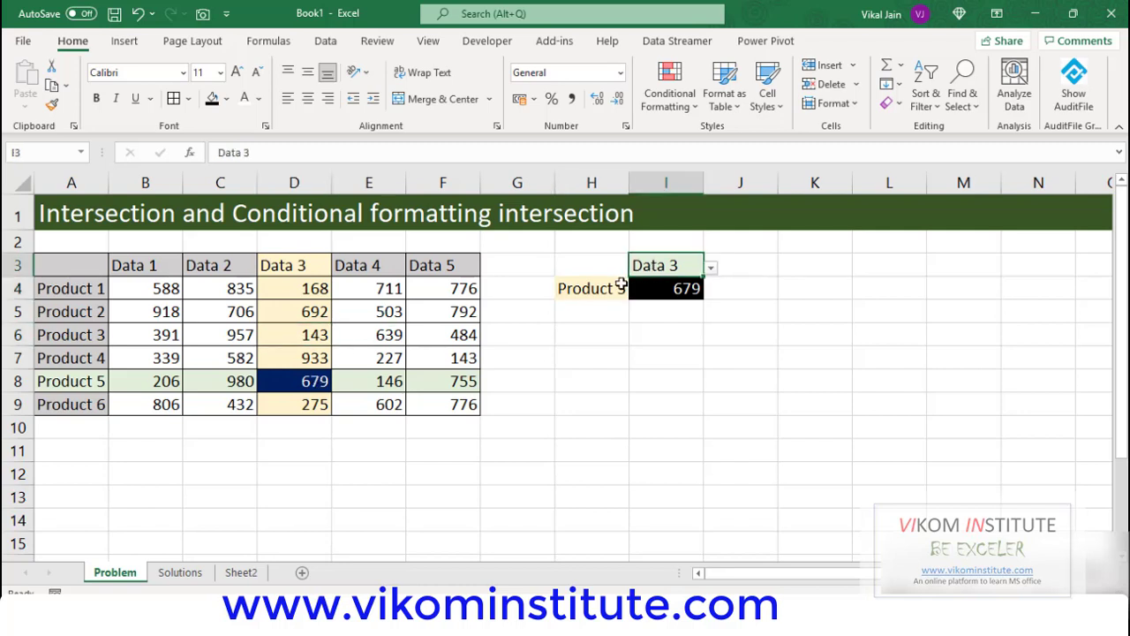
{"action": "left_click", "coordinate": [611, 288]}
{"action": "left_click", "coordinate": [636, 289]}
{"action": "left_click", "coordinate": [593, 344]}
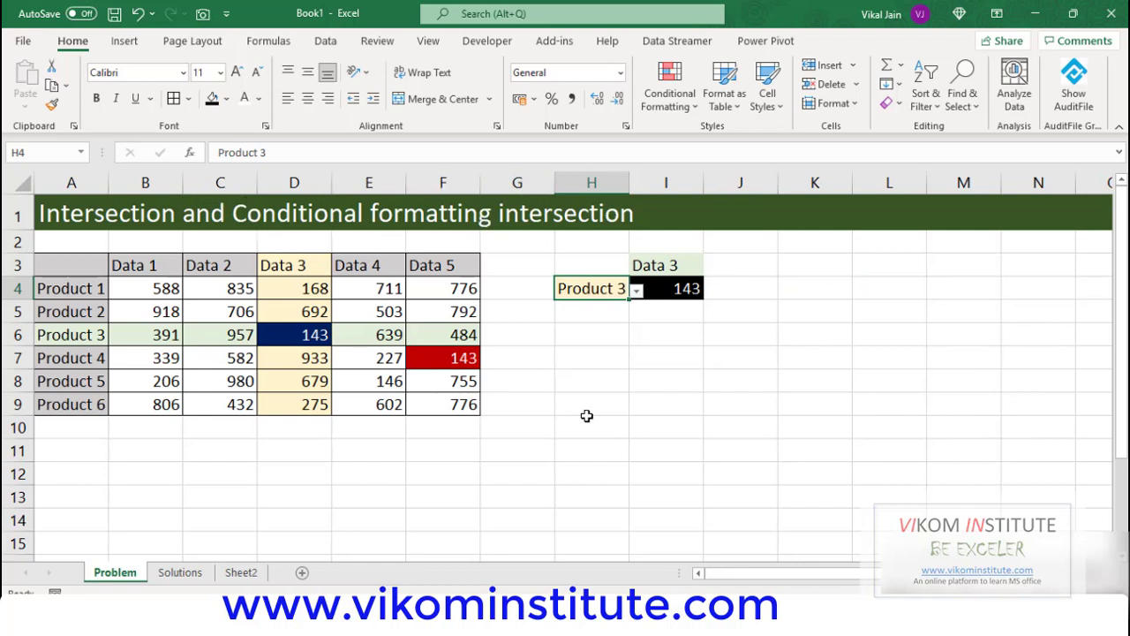
Go to the Solutions sheet and select the data range B4:F9, ending on the empty result cell I4.
{"action": "left_click", "coordinate": [193, 574]}
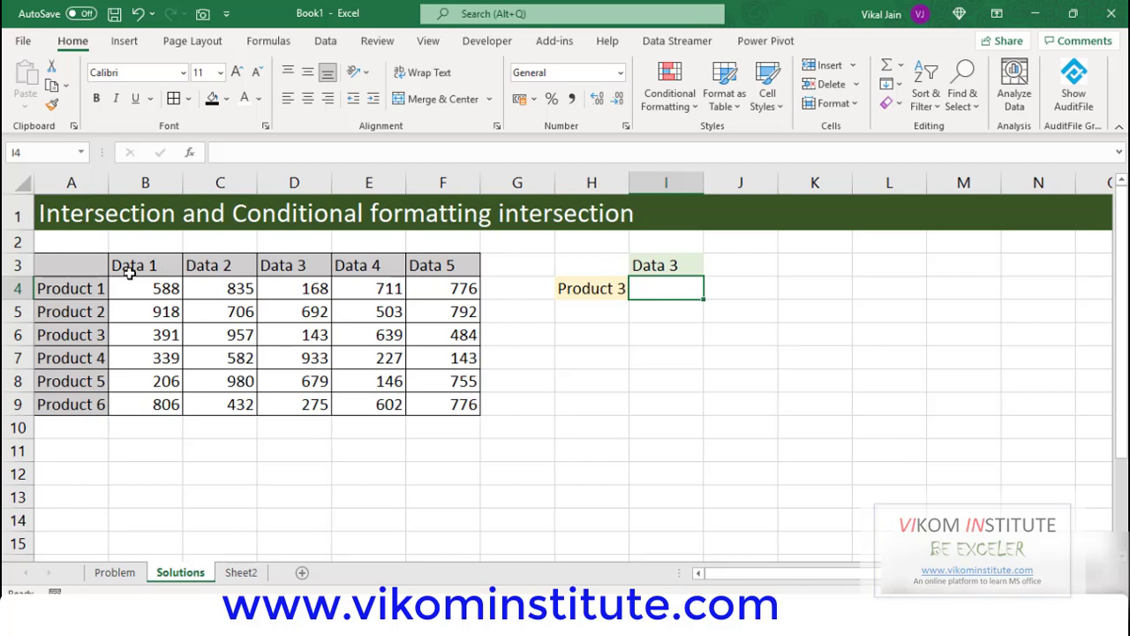
{"action": "left_click_drag", "start_coordinate": [180, 296], "coordinate": [419, 414]}
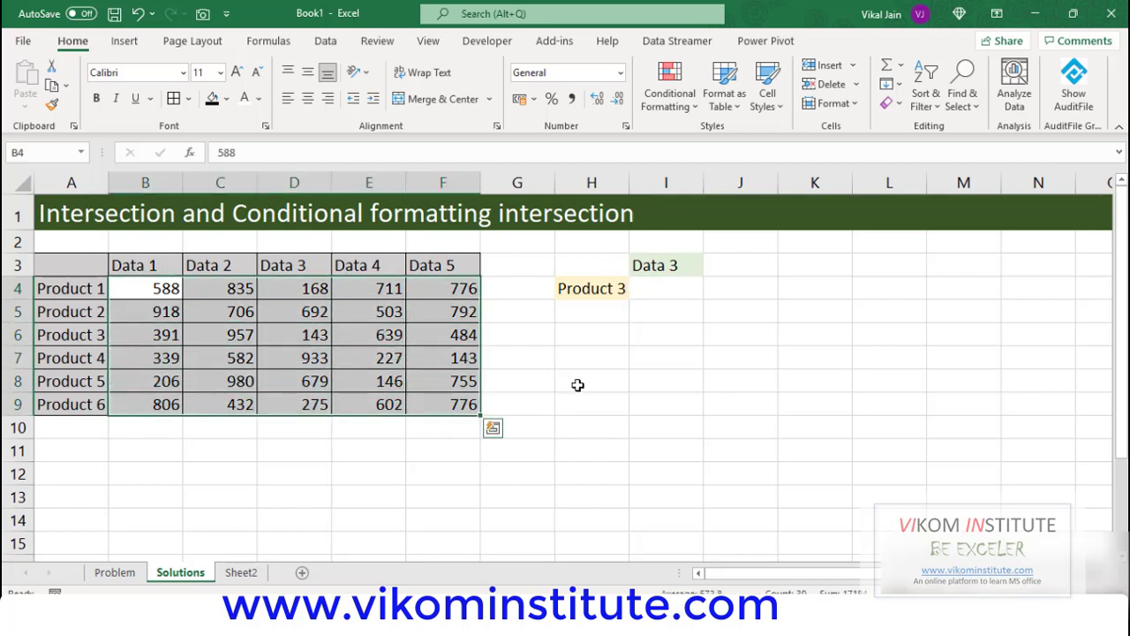
{"action": "left_click", "coordinate": [663, 291]}
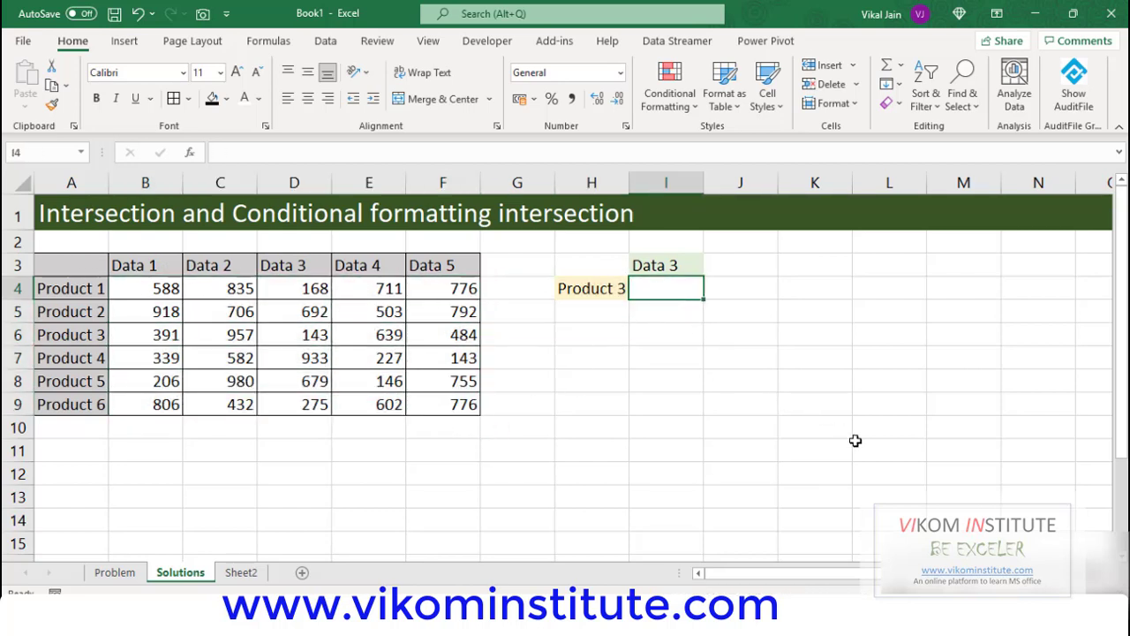
Enter =MATCH(H4,$A$4:$A$9,0) in J5 to find the row position of the selected product.
{"action": "key", "text": "Down"}
{"action": "key", "text": "Right"}
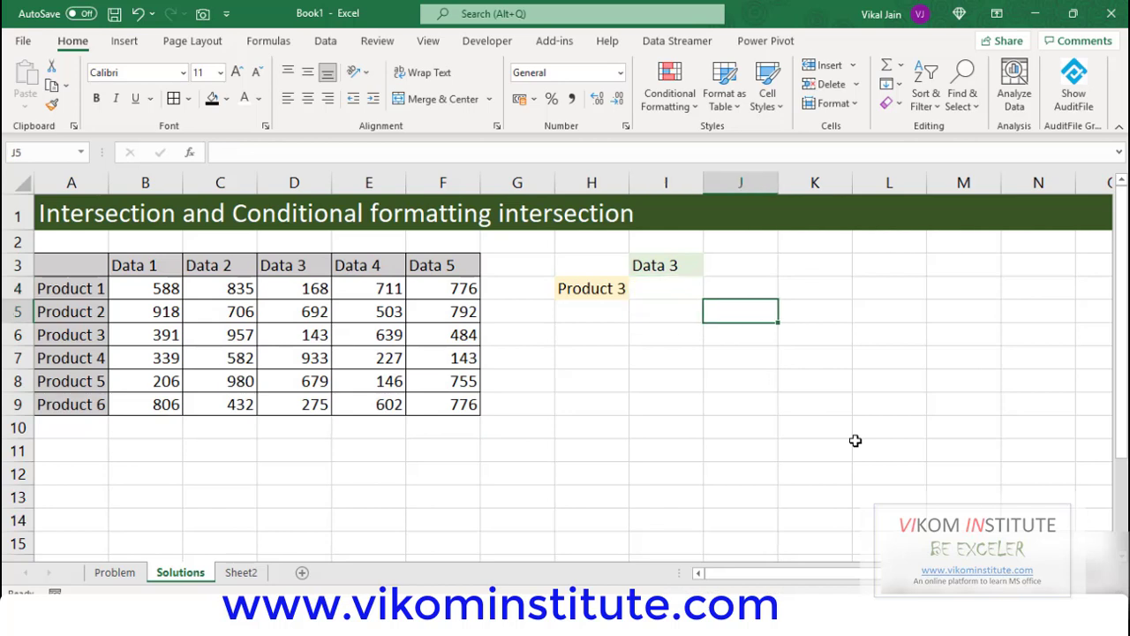
{"action": "type", "text": "=m"}
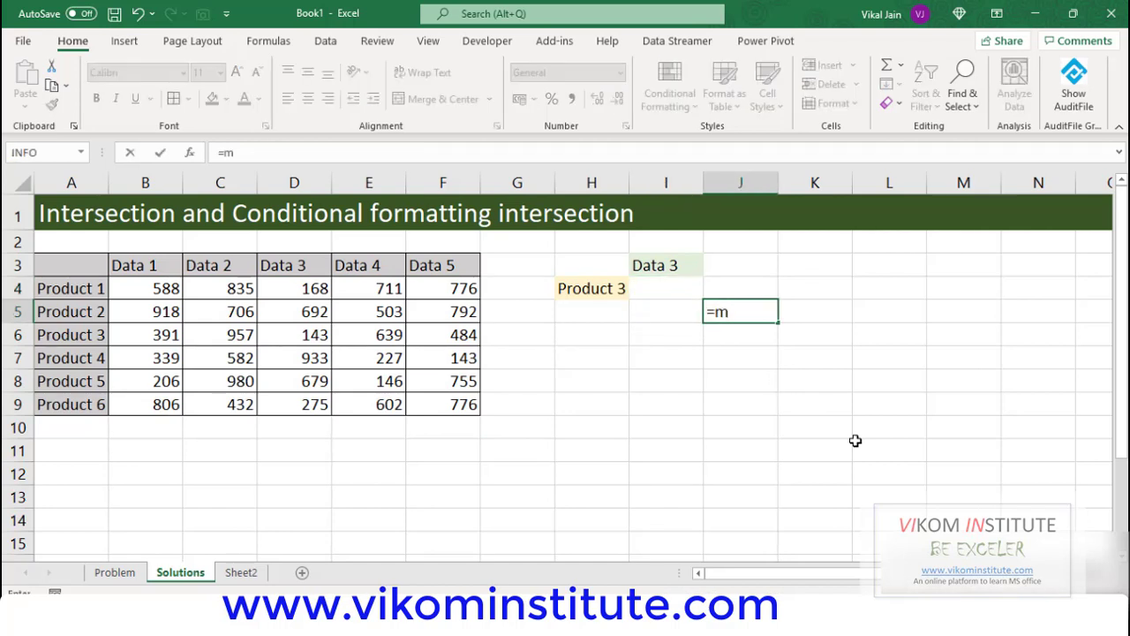
{"action": "type", "text": "at"}
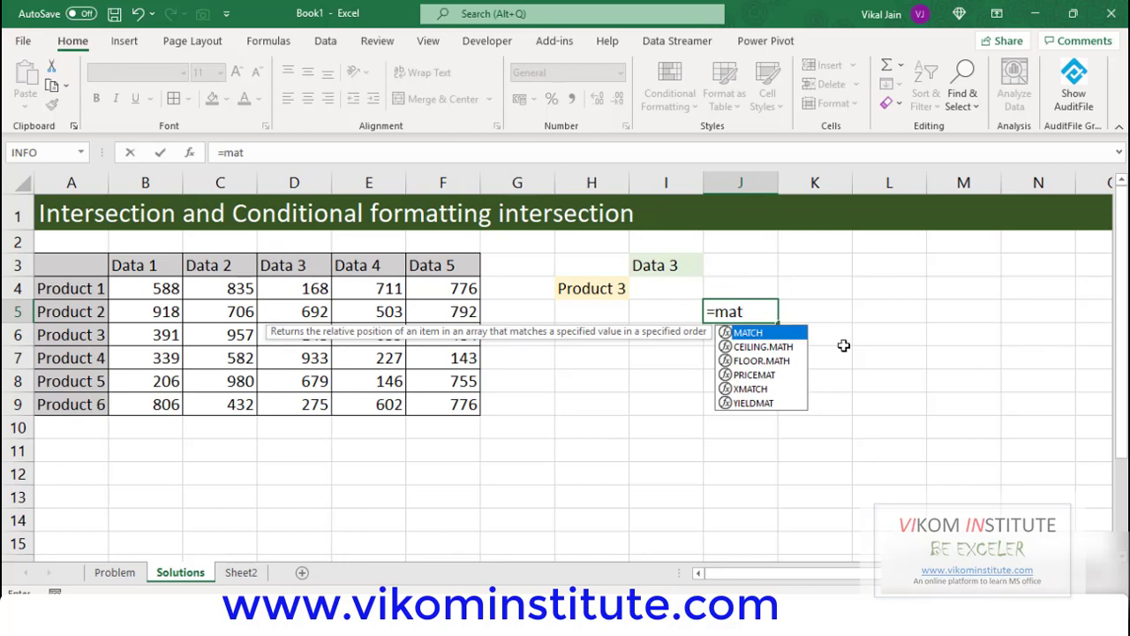
{"action": "key", "text": "Tab"}
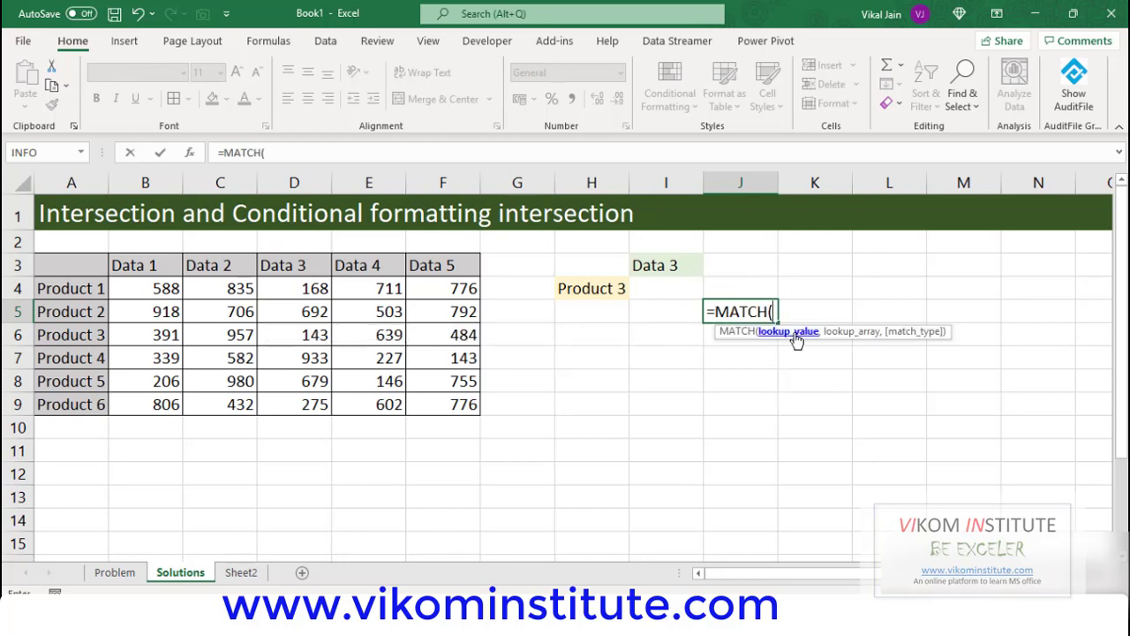
{"action": "left_click", "coordinate": [615, 288]}
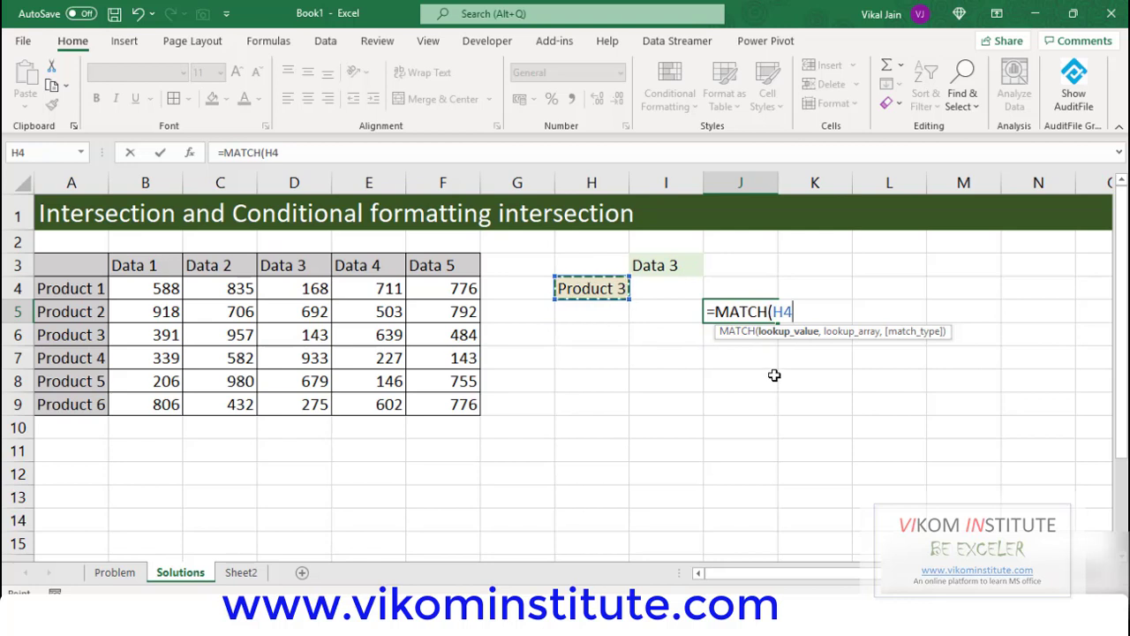
{"action": "type", "text": ","}
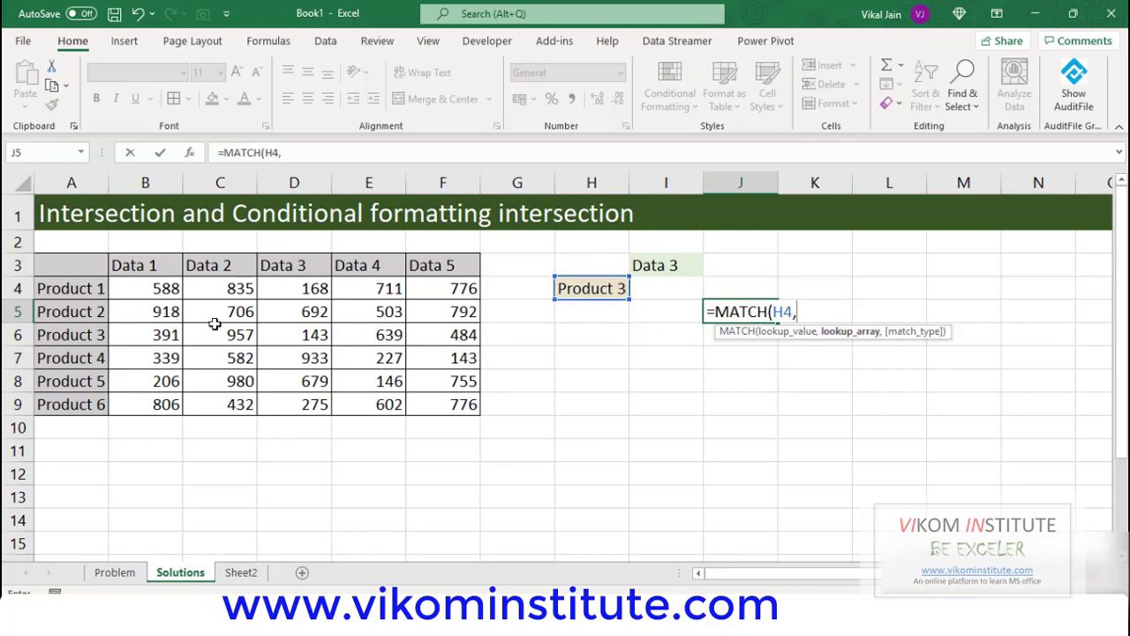
{"action": "left_click_drag", "start_coordinate": [75, 287], "coordinate": [70, 407]}
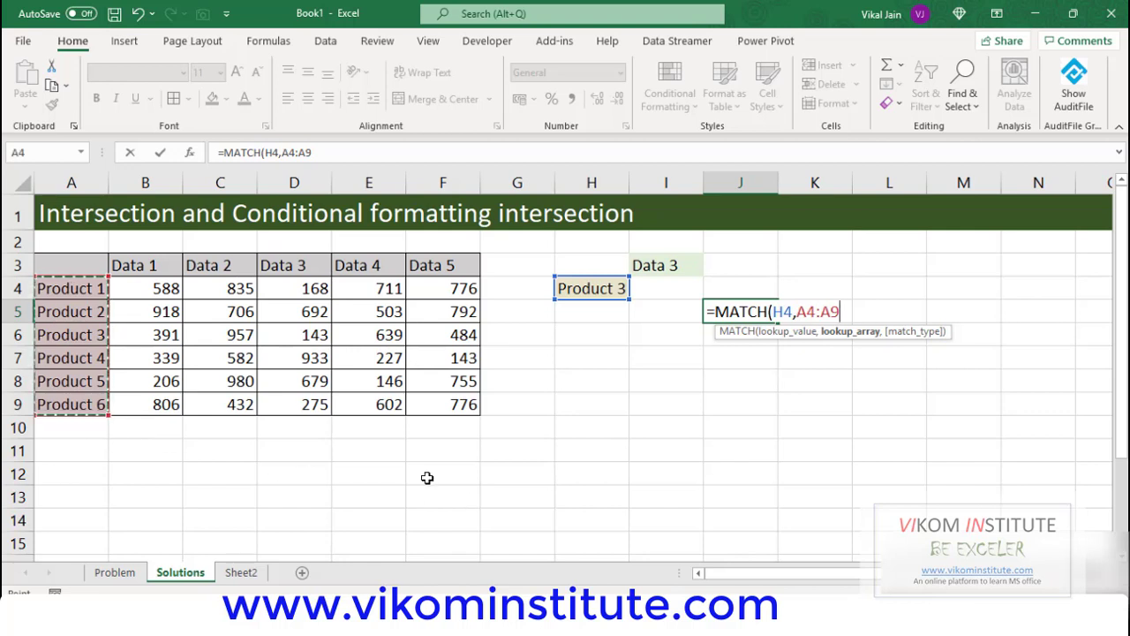
{"action": "key", "text": "F4"}
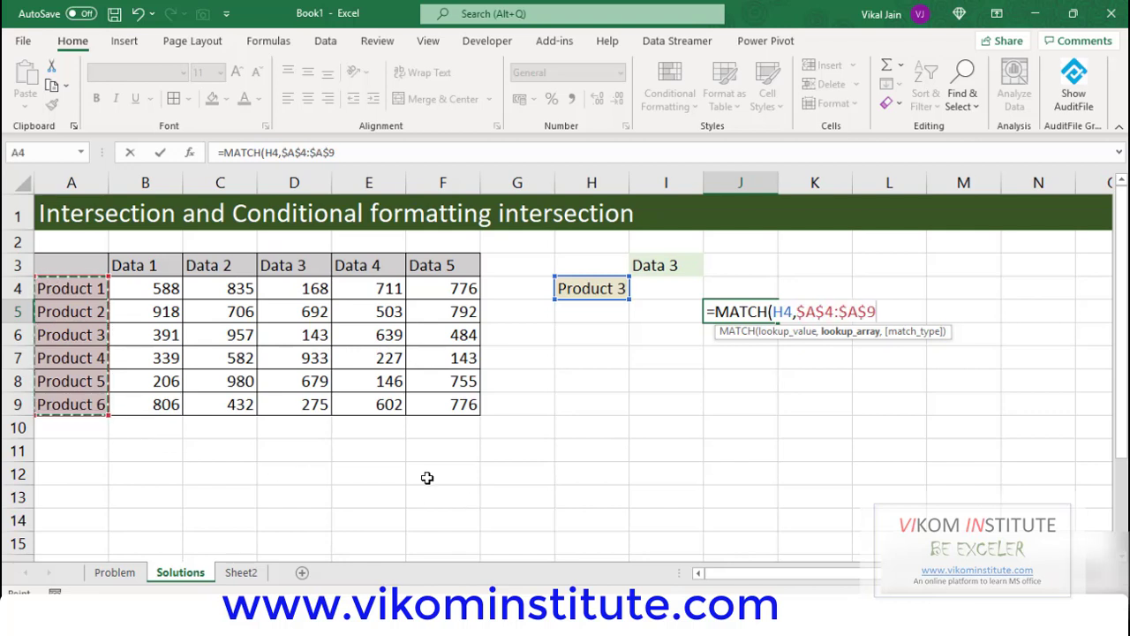
{"action": "type", "text": ",0"}
{"action": "key", "text": "Return"}
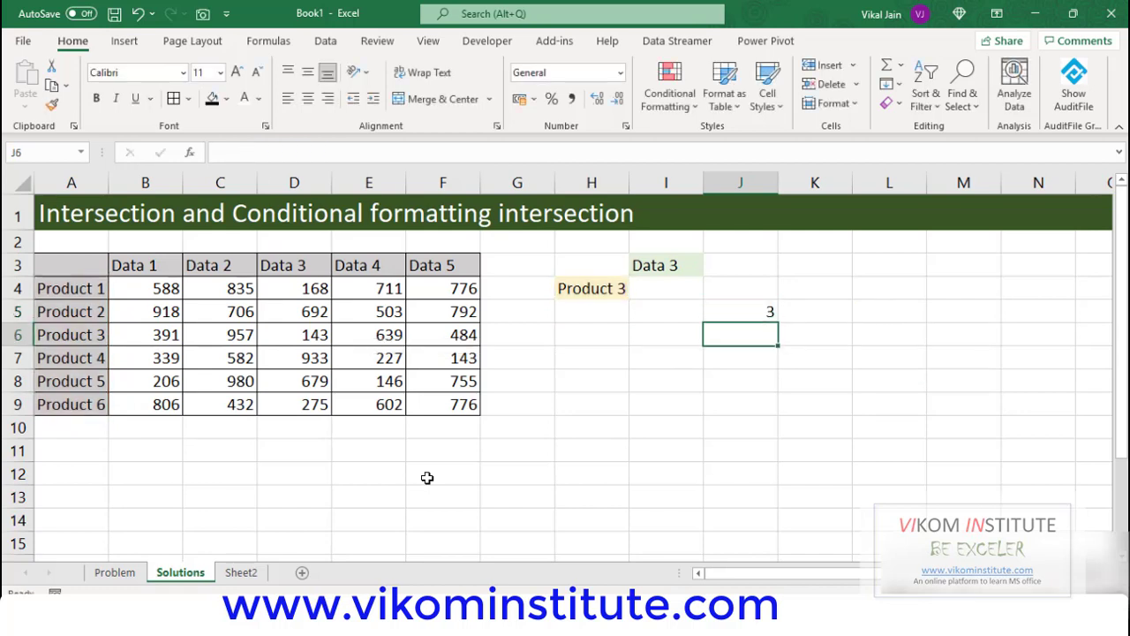
Enter =MATCH(I3,$B$3:$F$3,0) in J6 to find the column position of the selected data header.
{"action": "left_click", "coordinate": [609, 291]}
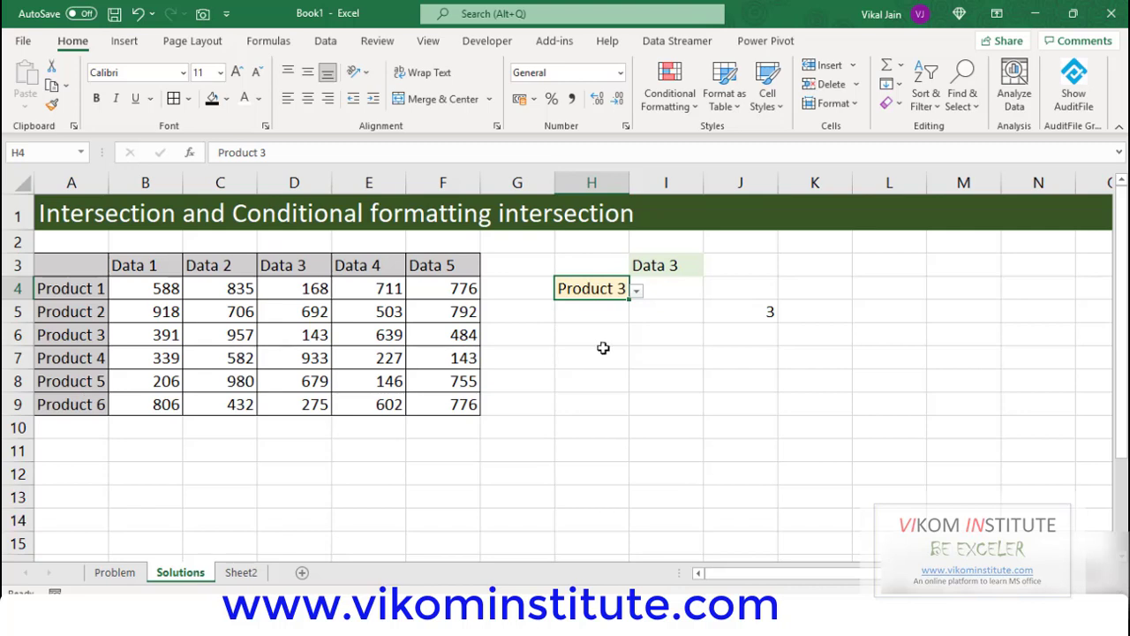
{"action": "left_click", "coordinate": [752, 338]}
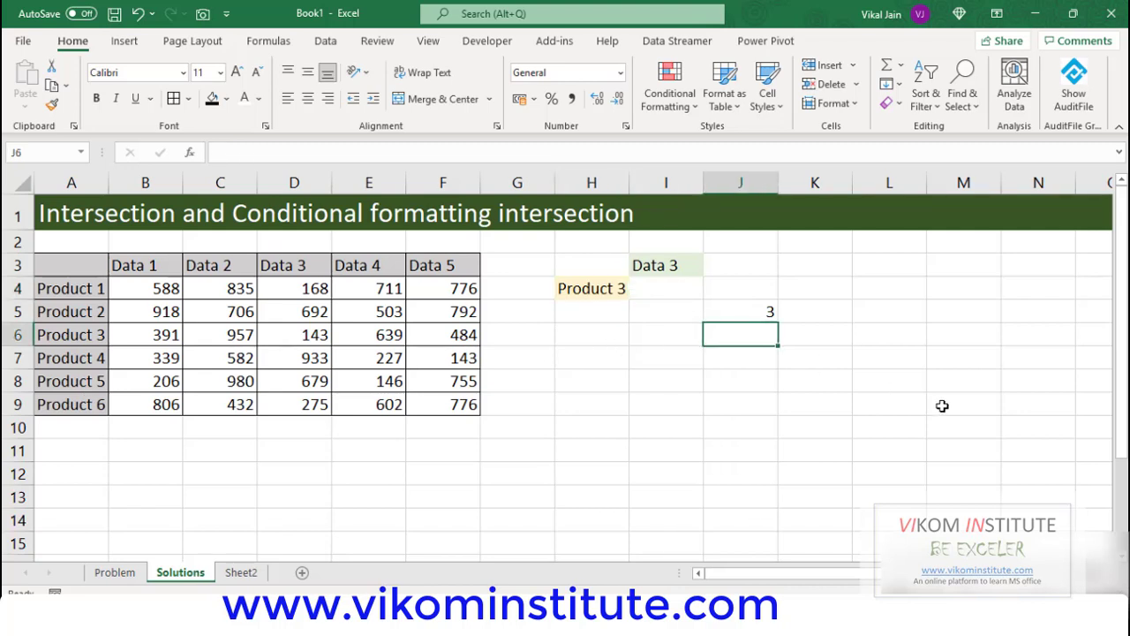
{"action": "type", "text": "="}
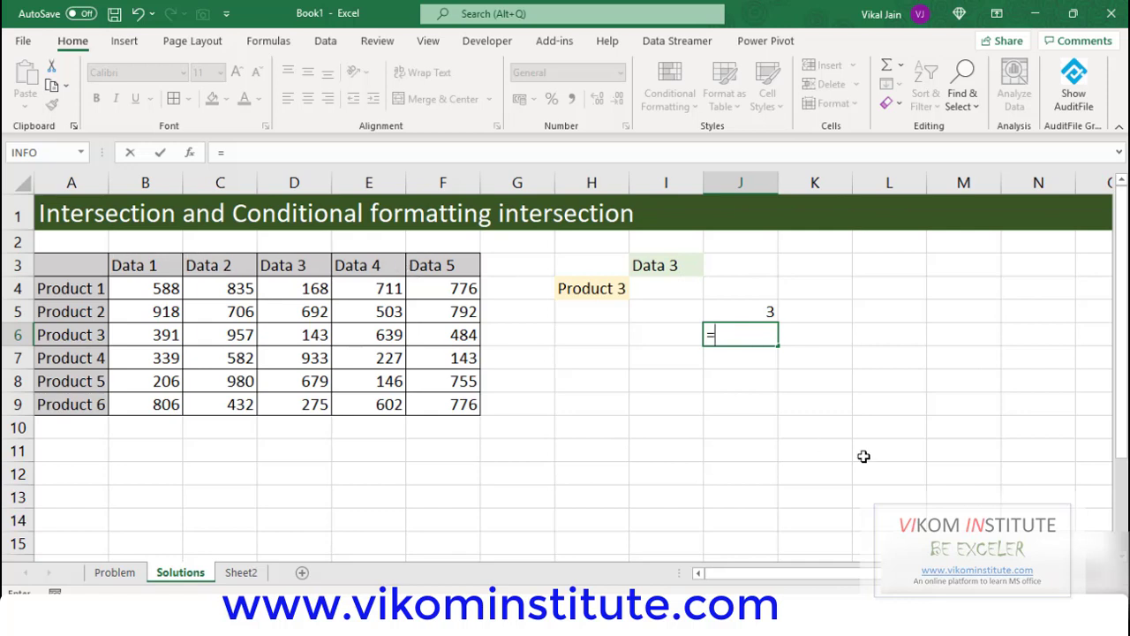
{"action": "type", "text": "mat"}
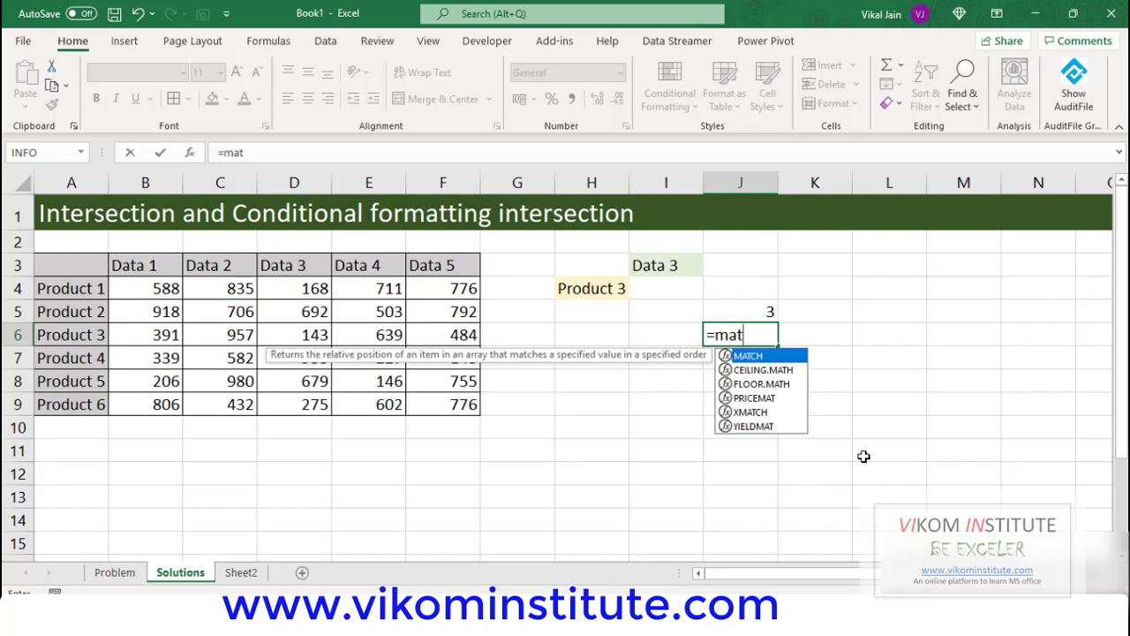
{"action": "key", "text": "Tab"}
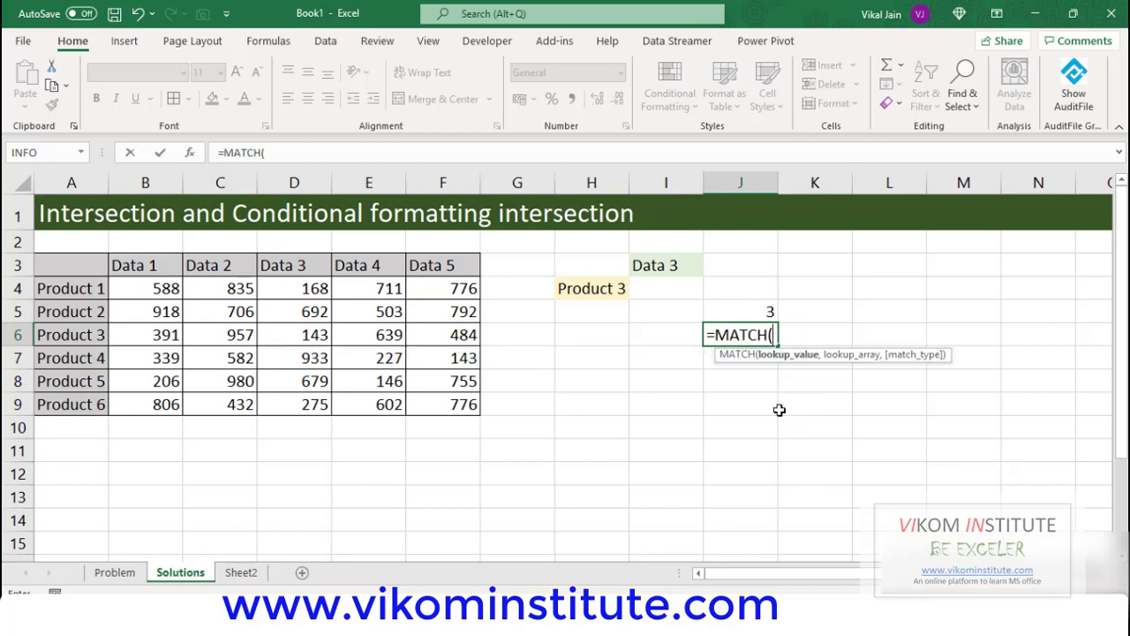
{"action": "left_click", "coordinate": [664, 265]}
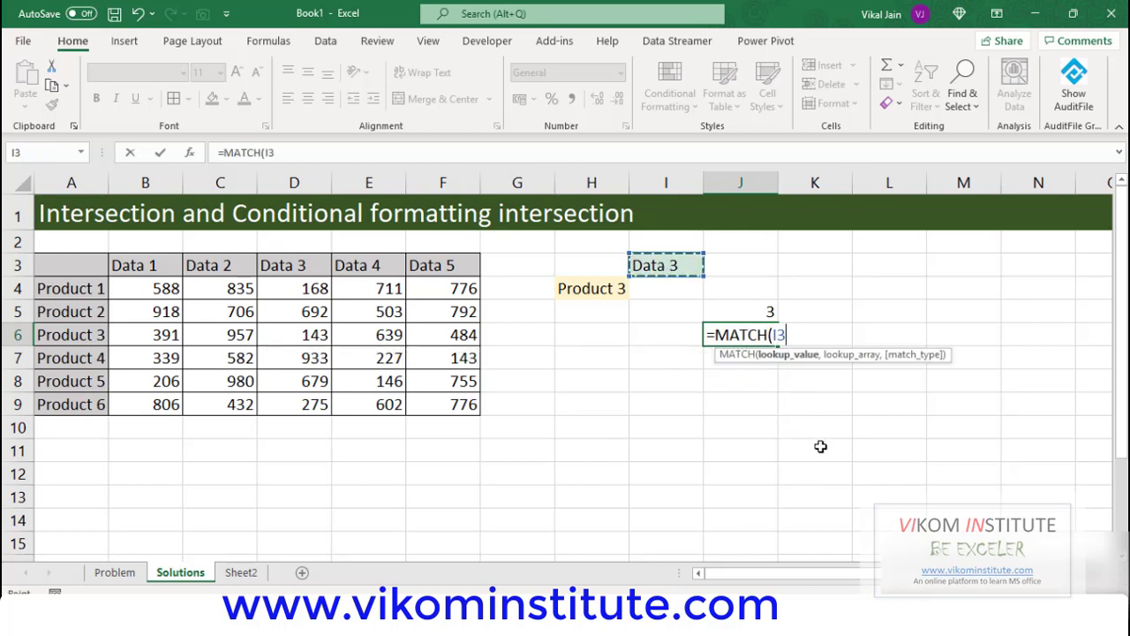
{"action": "type", "text": ","}
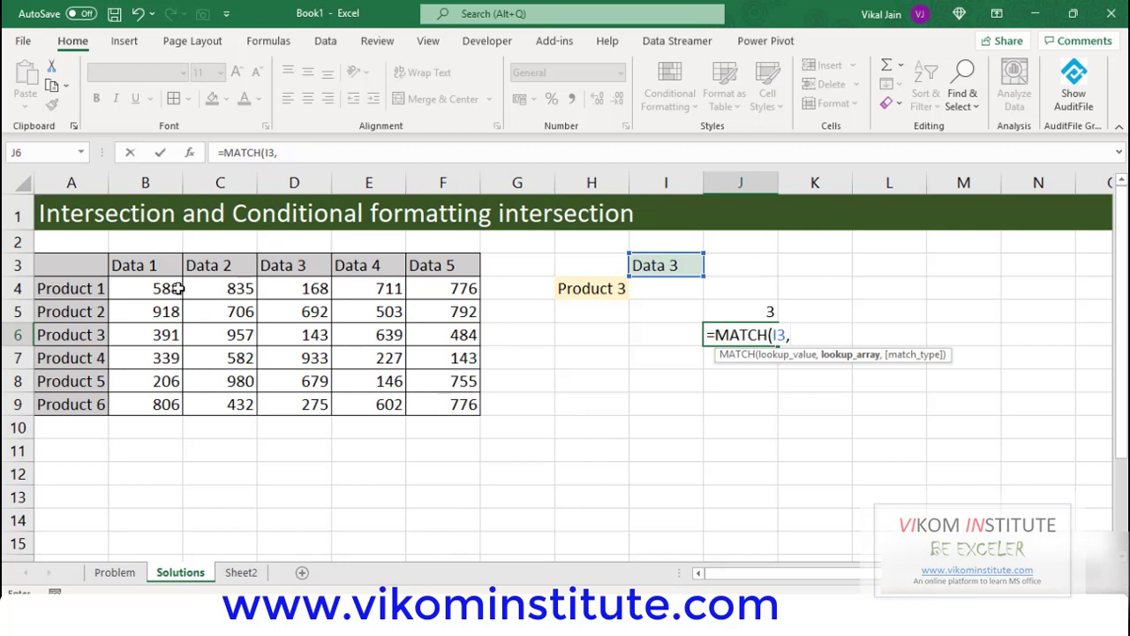
{"action": "left_click_drag", "start_coordinate": [152, 266], "coordinate": [456, 263]}
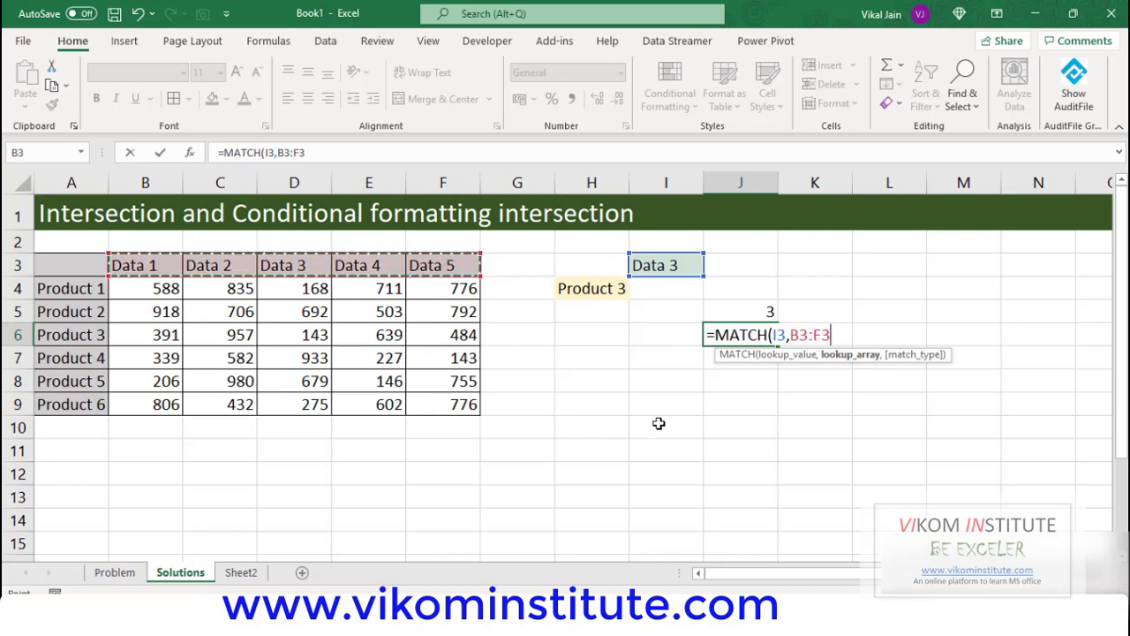
{"action": "key", "text": "F4"}
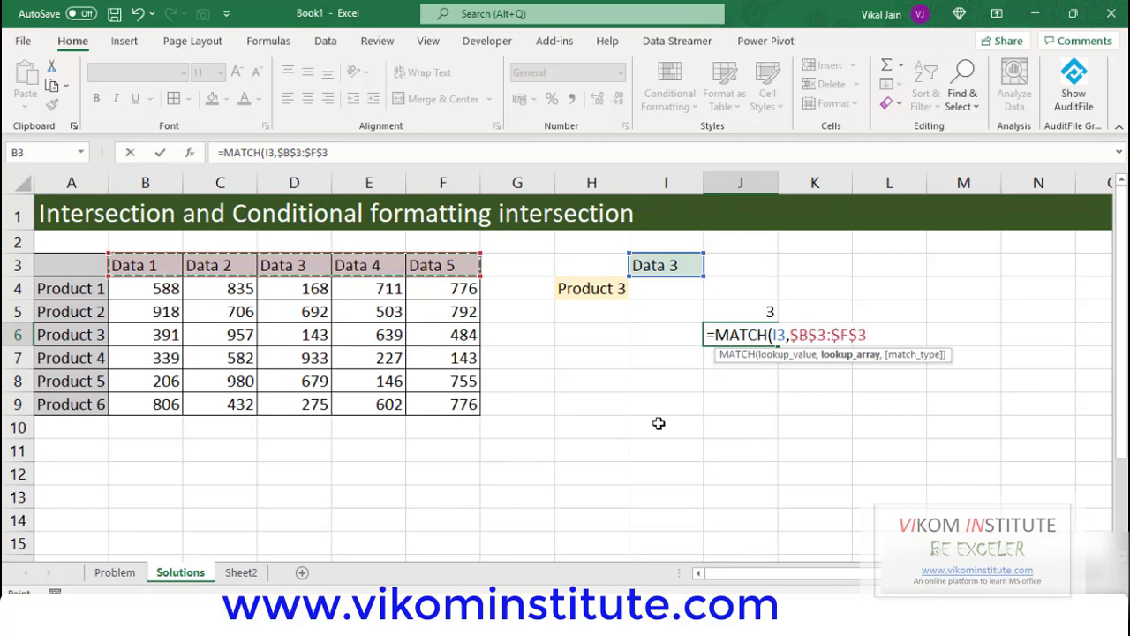
{"action": "type", "text": ","}
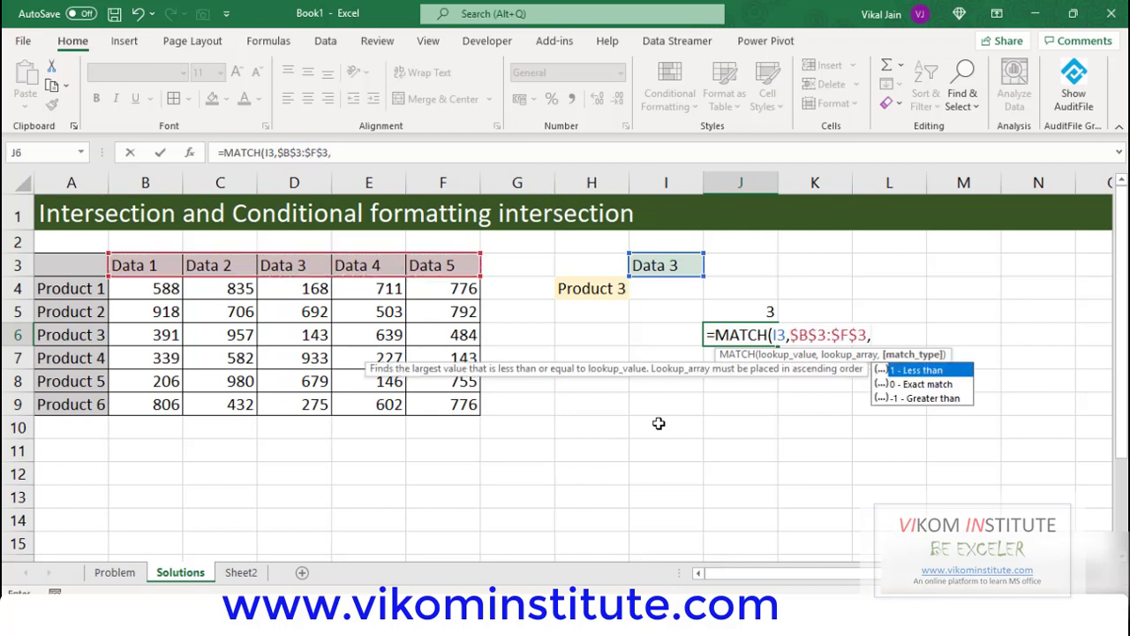
{"action": "type", "text": "0)"}
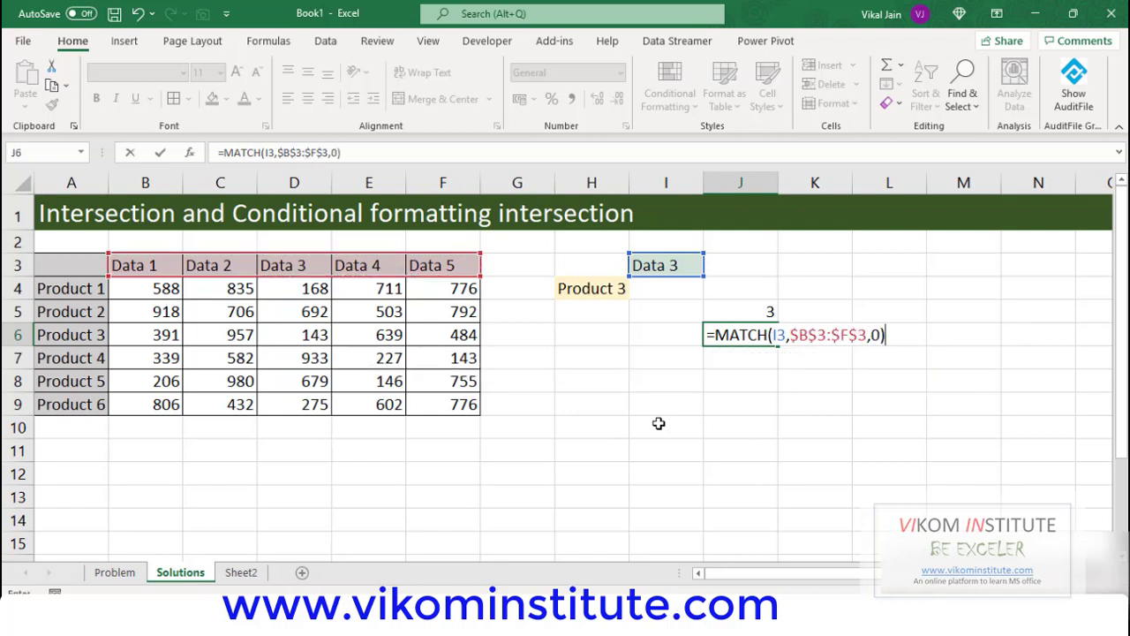
{"action": "key", "text": "Return"}
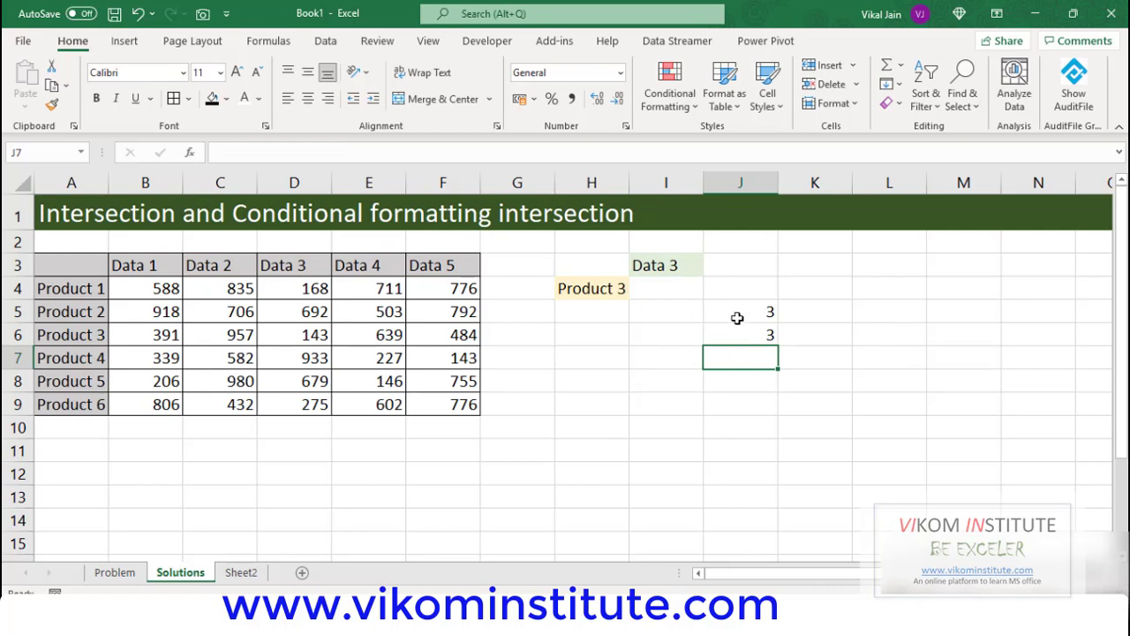
Choose Data 4 from the header list in I3 and check the column match formula in J6.
{"action": "left_click", "coordinate": [658, 265]}
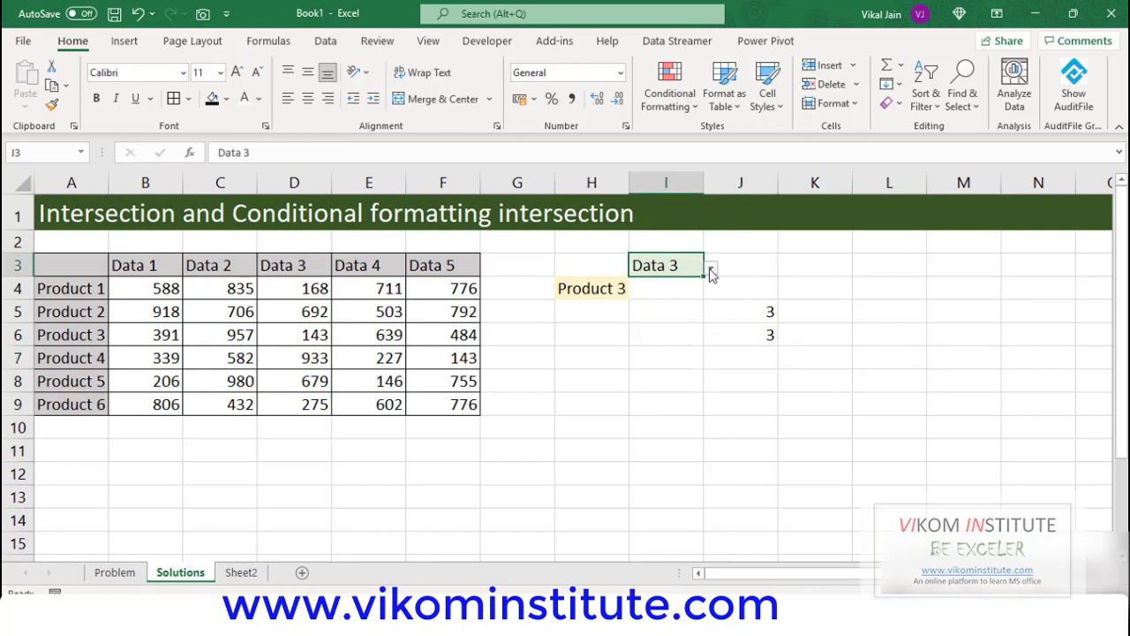
{"action": "left_click", "coordinate": [710, 266]}
{"action": "left_click", "coordinate": [638, 329]}
{"action": "left_click", "coordinate": [740, 334]}
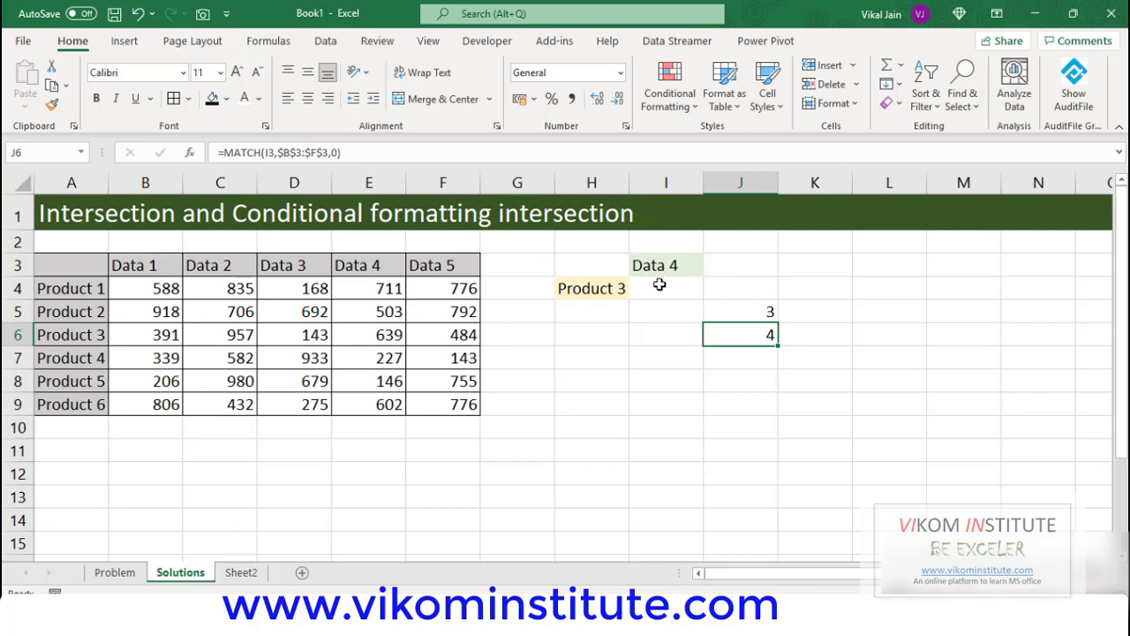
{"action": "left_click", "coordinate": [659, 288]}
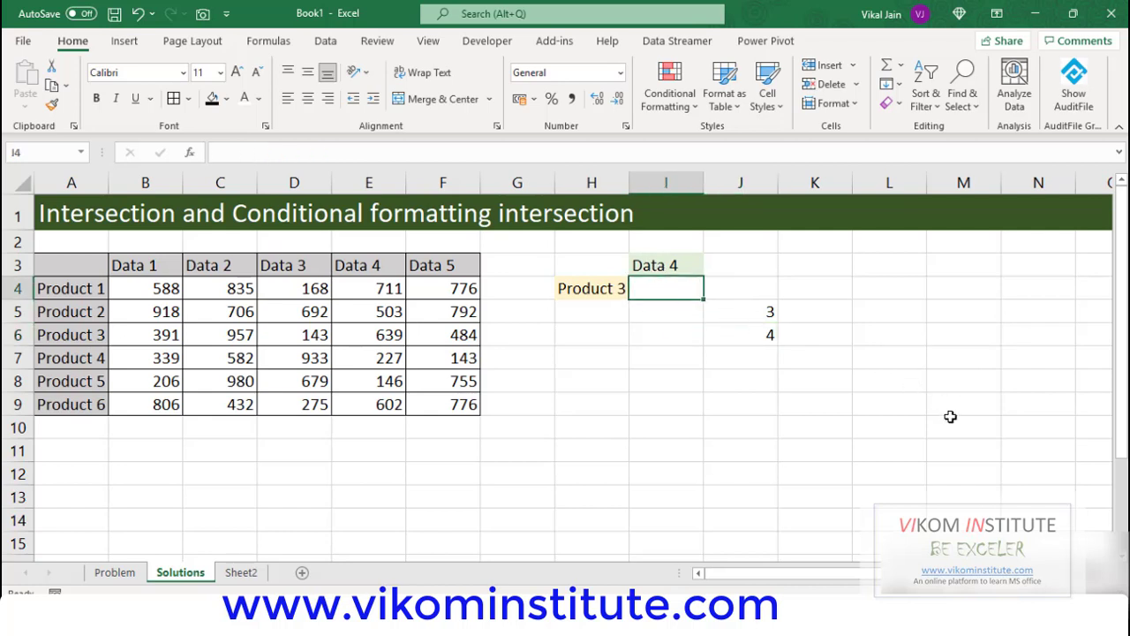
{"action": "type", "text": "=inde"}
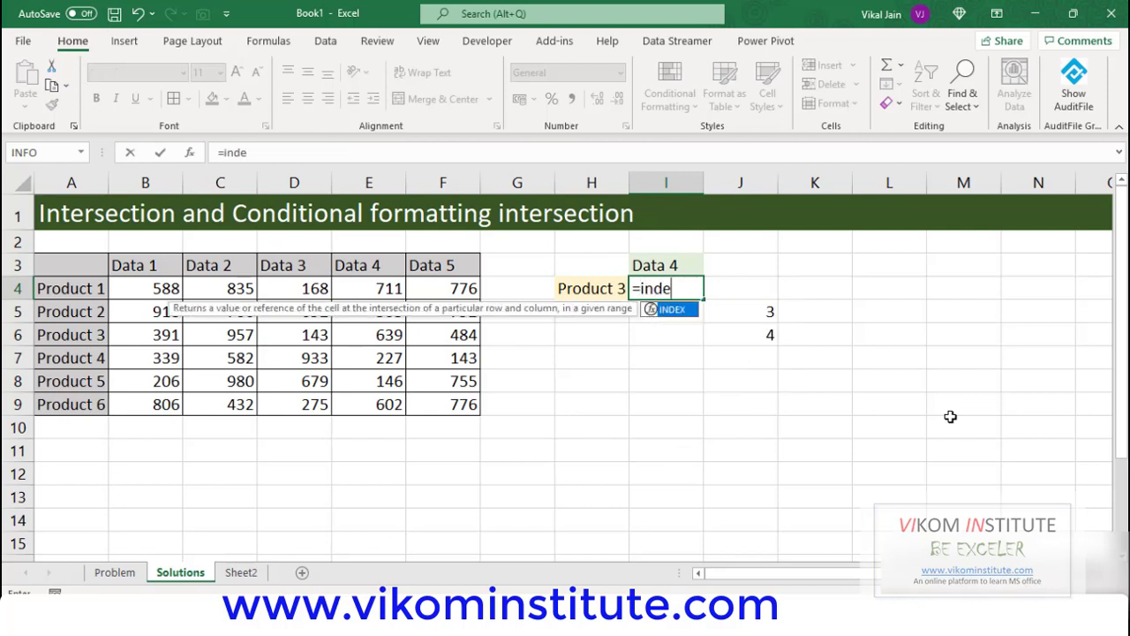
{"action": "key", "text": "Tab"}
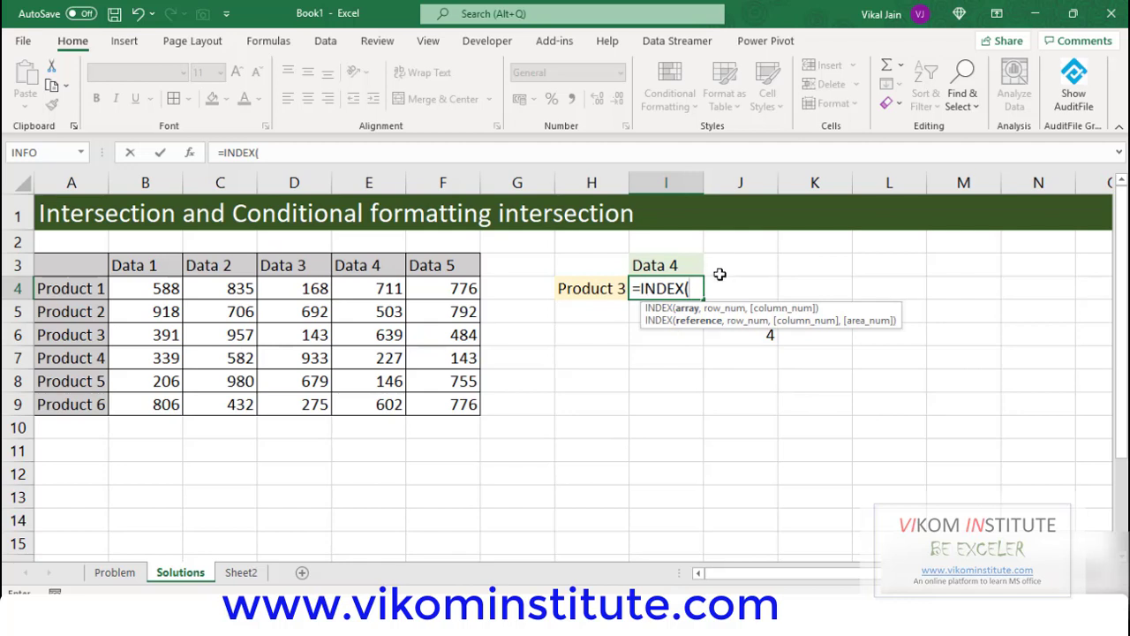
{"action": "key", "text": "Escape"}
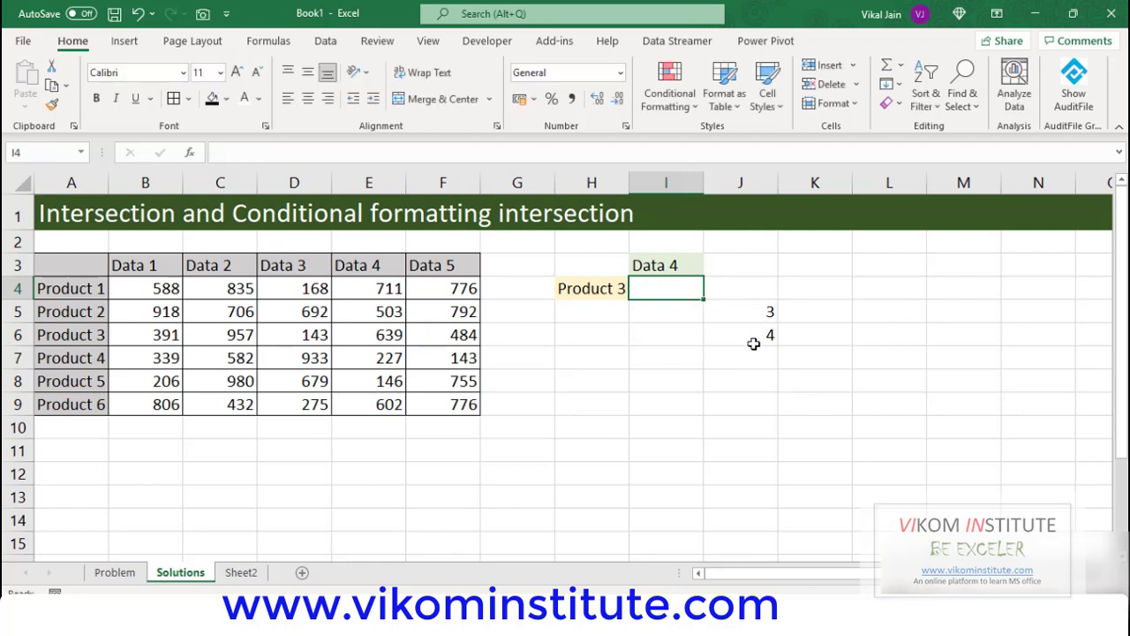
Show the clipboard history and copy MATCH(H4,$A$4:$A$9,0) from the formula in J5, without the equals sign.
{"action": "left_click", "coordinate": [759, 315]}
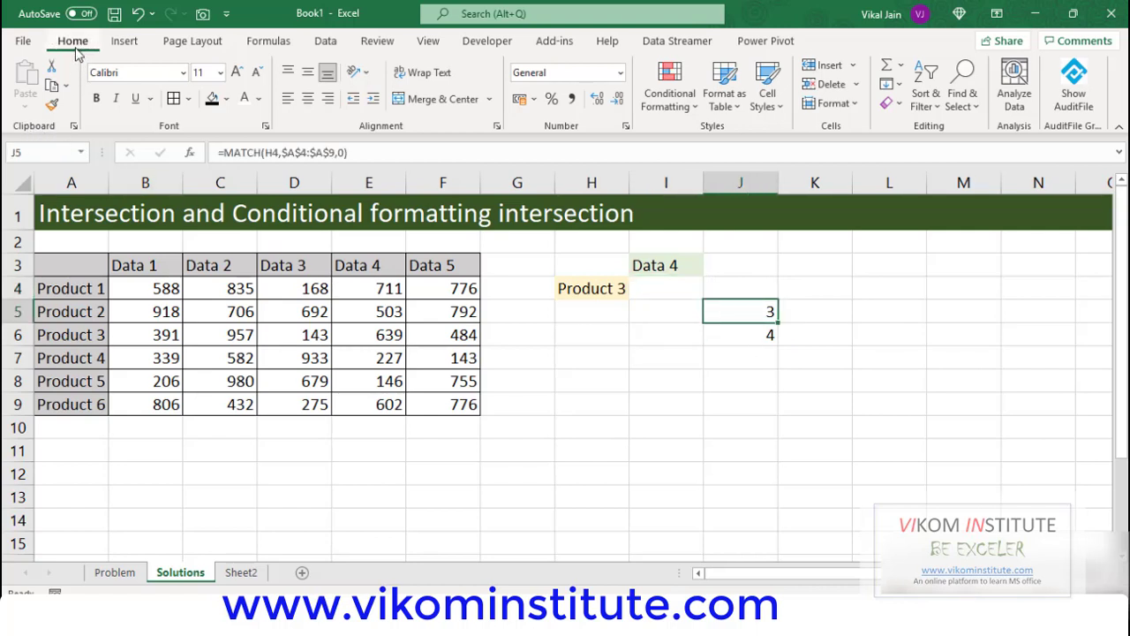
{"action": "left_click", "coordinate": [75, 126]}
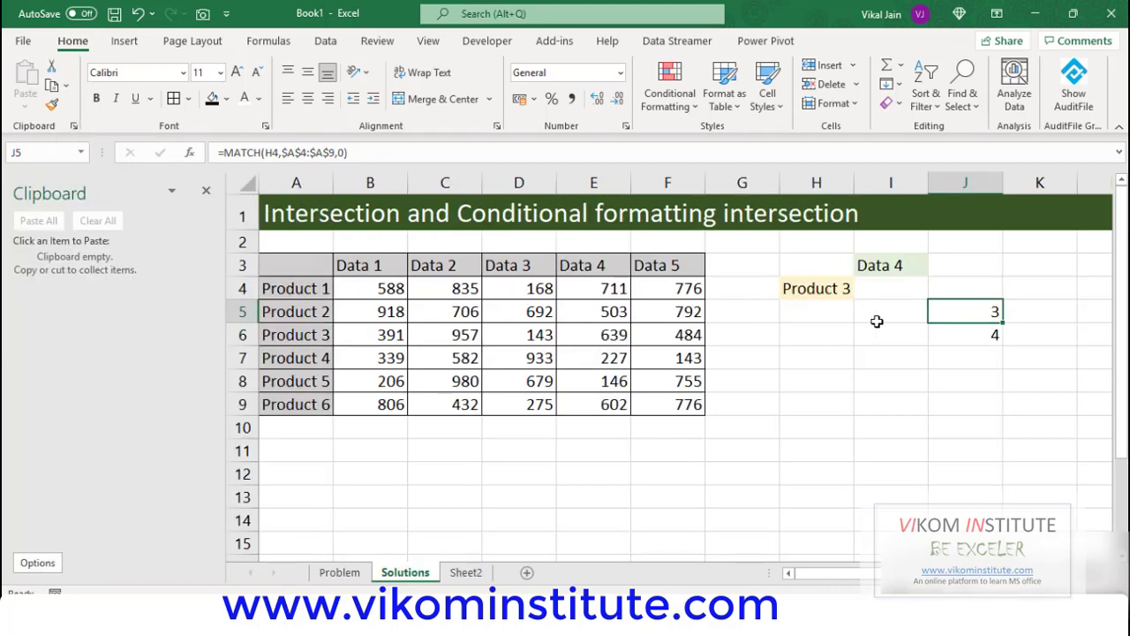
{"action": "double_click", "coordinate": [949, 312]}
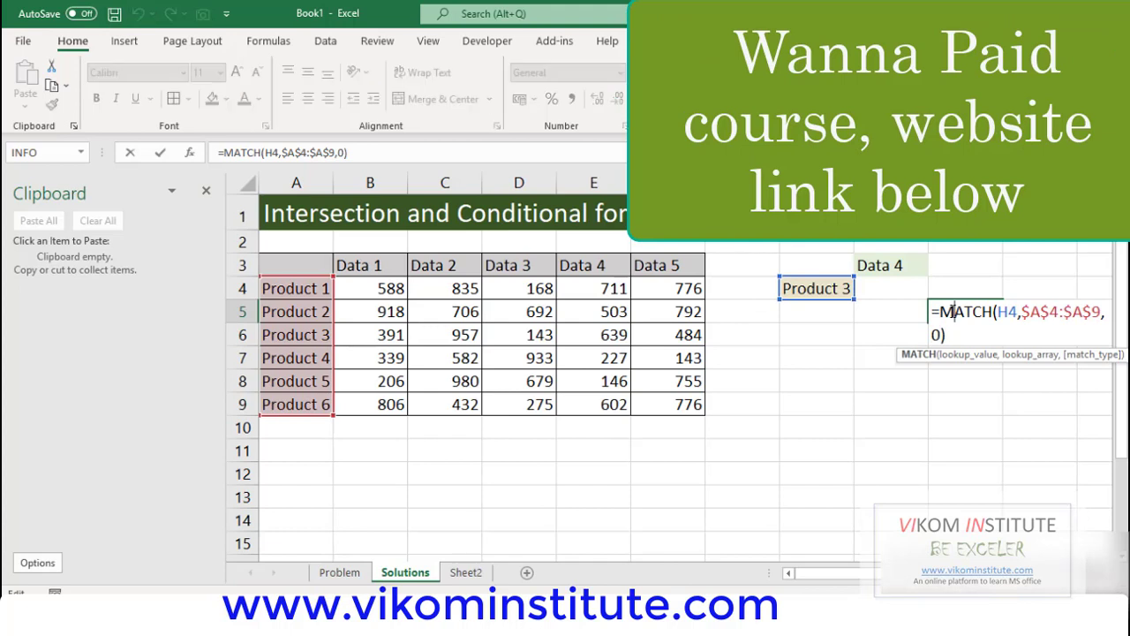
{"action": "left_click_drag", "start_coordinate": [951, 335], "coordinate": [942, 313]}
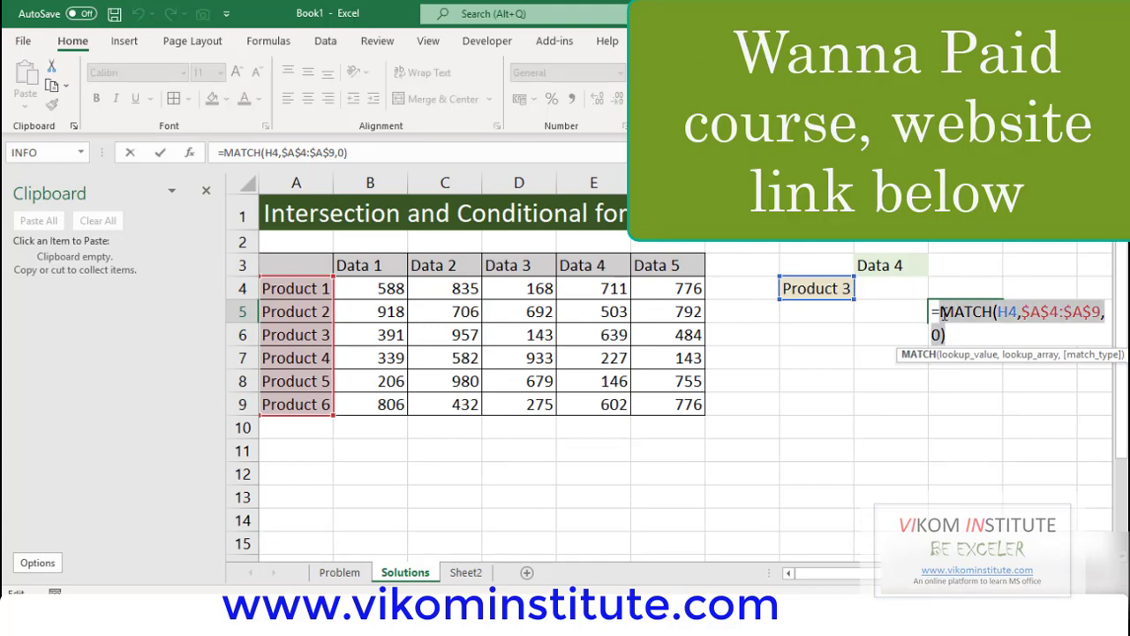
{"action": "key", "text": "ctrl+c"}
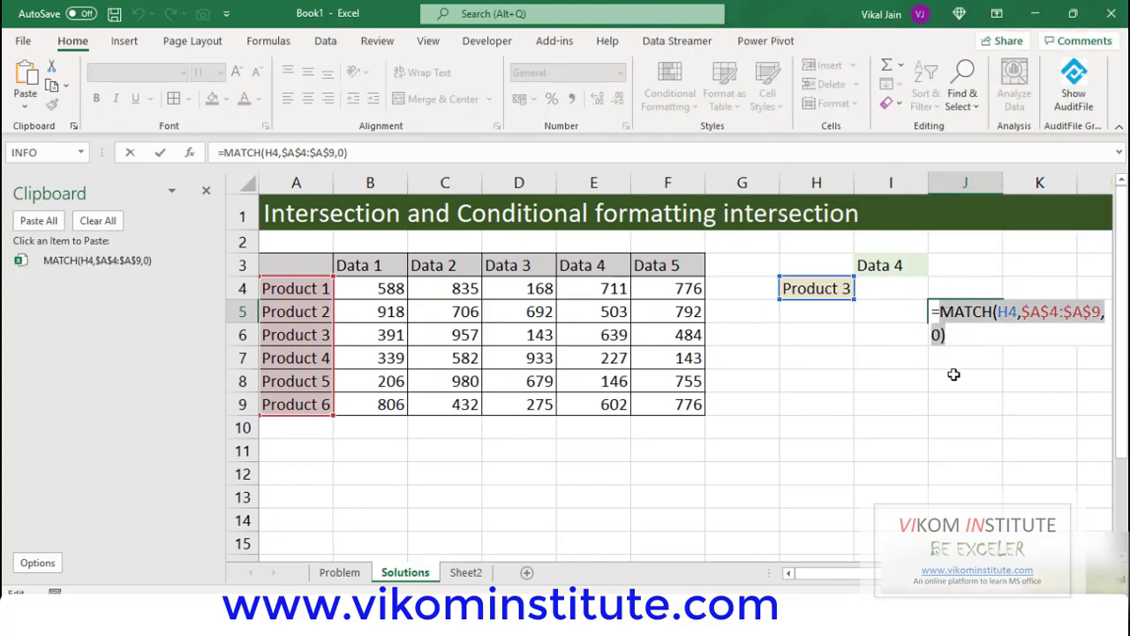
{"action": "key", "text": "Escape"}
Copy MATCH(I3,$B$3:$F$3,0) from the formula in J6, without the equals sign, and leave the cell unchanged.
{"action": "double_click", "coordinate": [960, 341]}
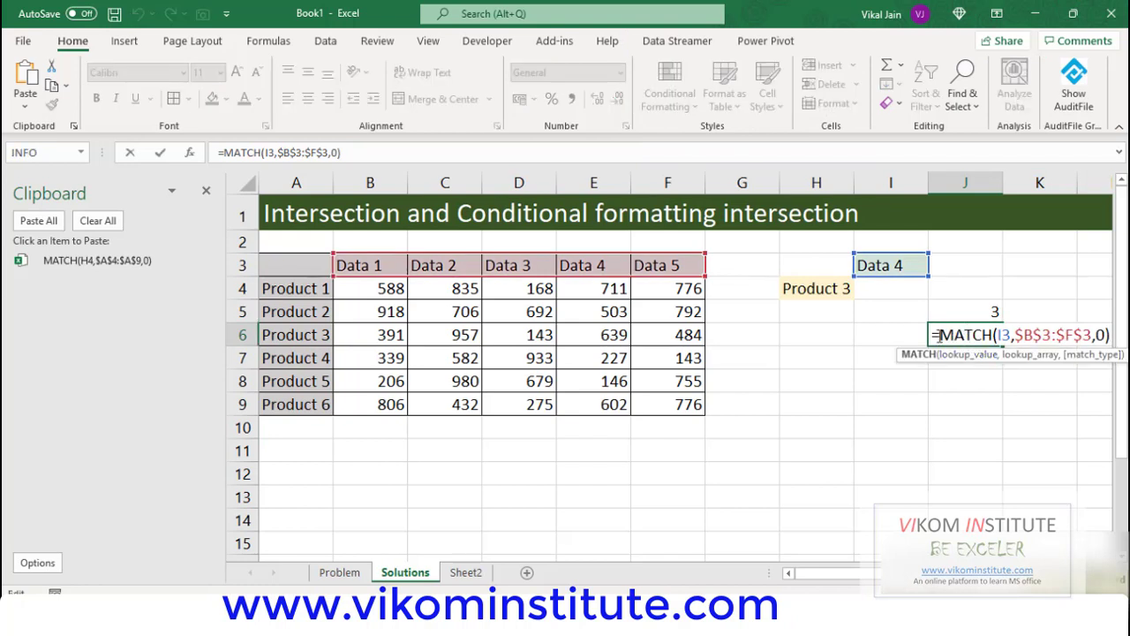
{"action": "left_click_drag", "start_coordinate": [938, 334], "coordinate": [1110, 334]}
{"action": "key", "text": "ctrl+c"}
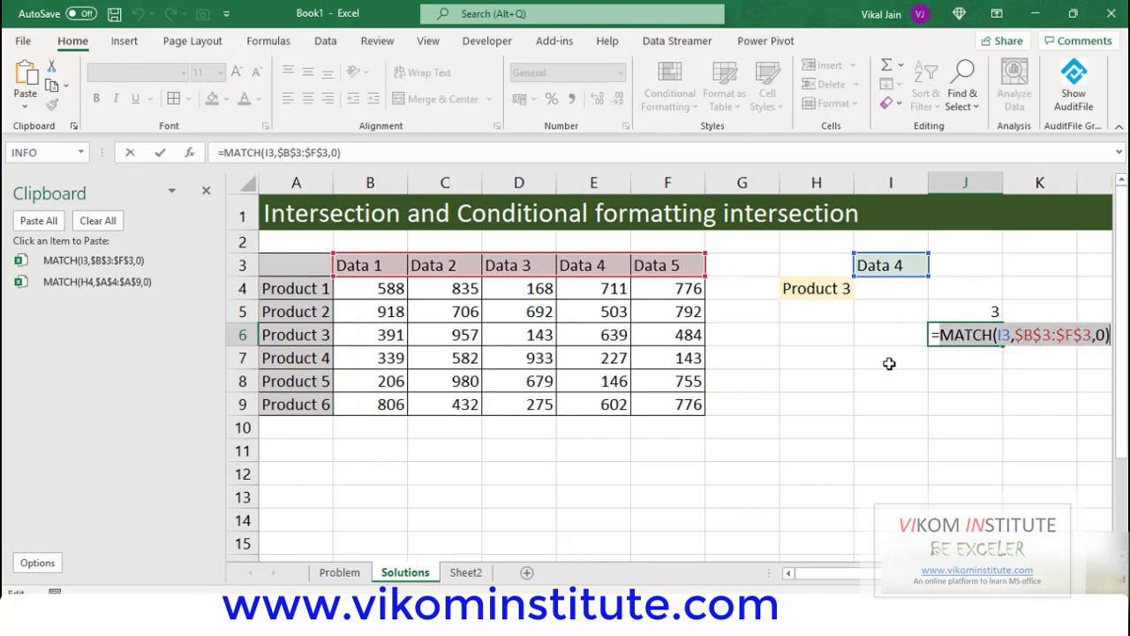
{"action": "key", "text": "Escape"}
Start an INDEX formula in I4 with the absolute data range $B$4:$F$9 as its array.
{"action": "left_click", "coordinate": [881, 289]}
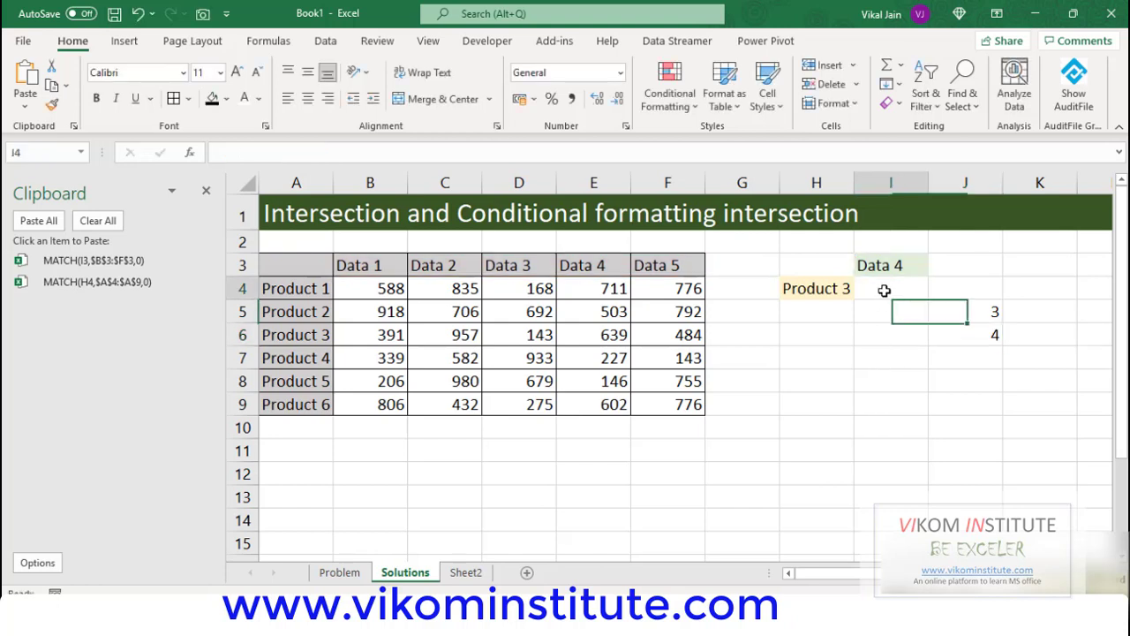
{"action": "type", "text": "=inde"}
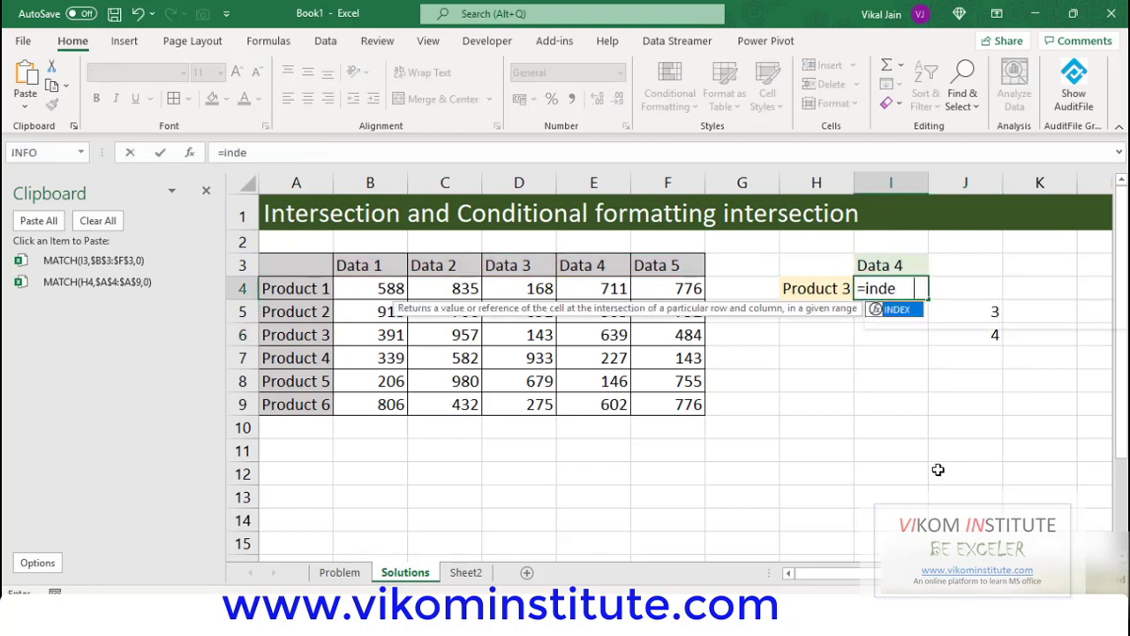
{"action": "key", "text": "Tab"}
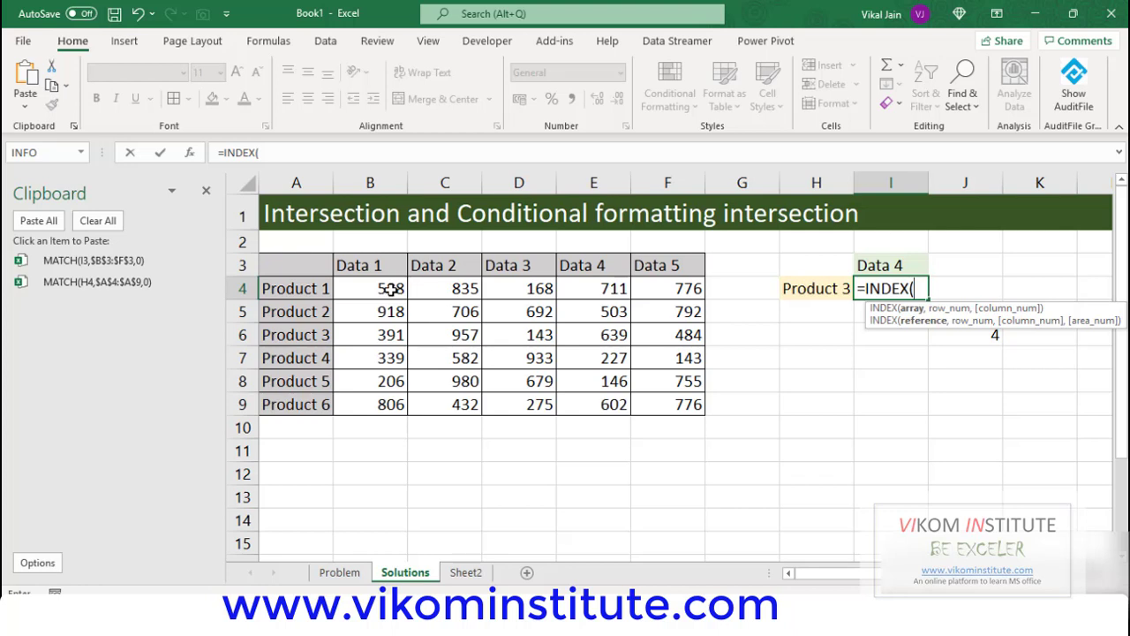
{"action": "left_click_drag", "start_coordinate": [388, 289], "coordinate": [663, 402]}
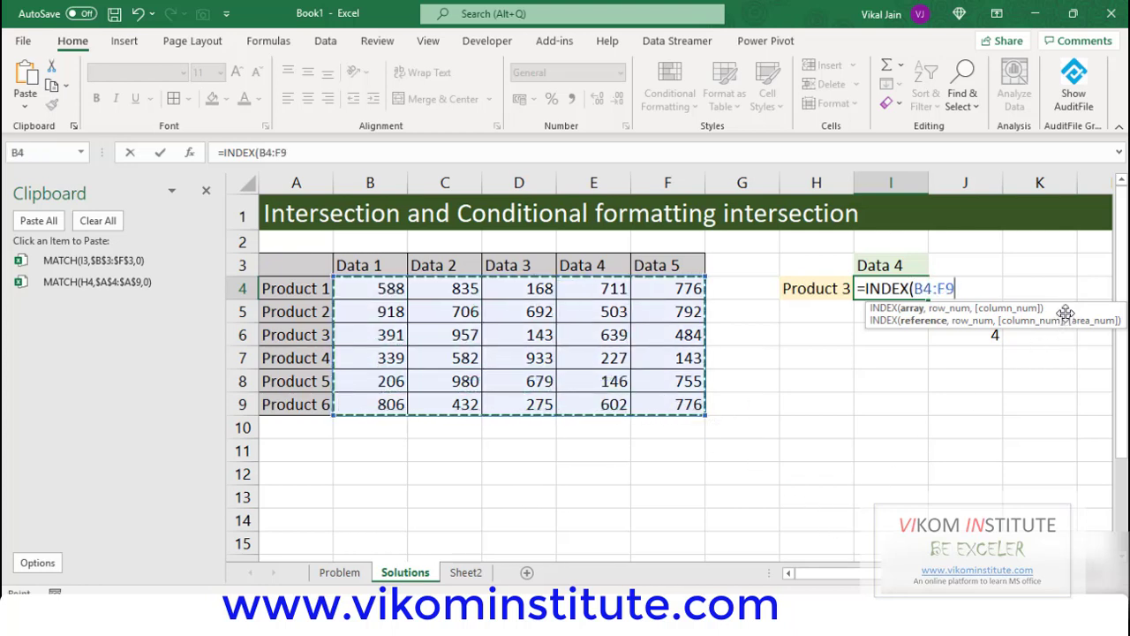
{"action": "left_click_drag", "start_coordinate": [1066, 321], "coordinate": [954, 374]}
{"action": "key", "text": "F4"}
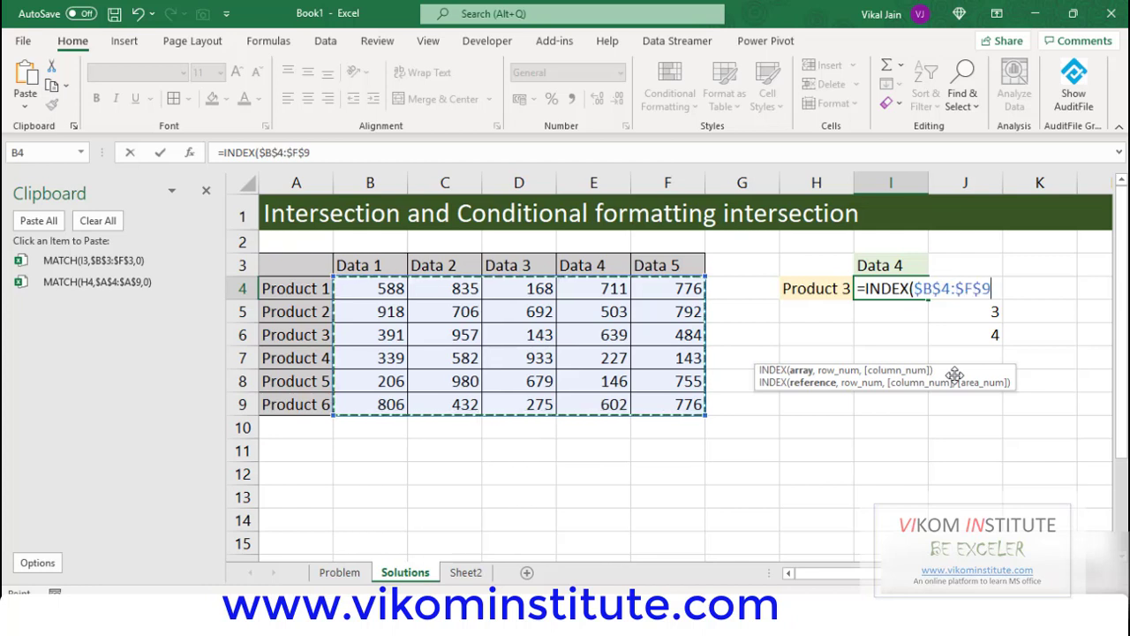
{"action": "type", "text": ","}
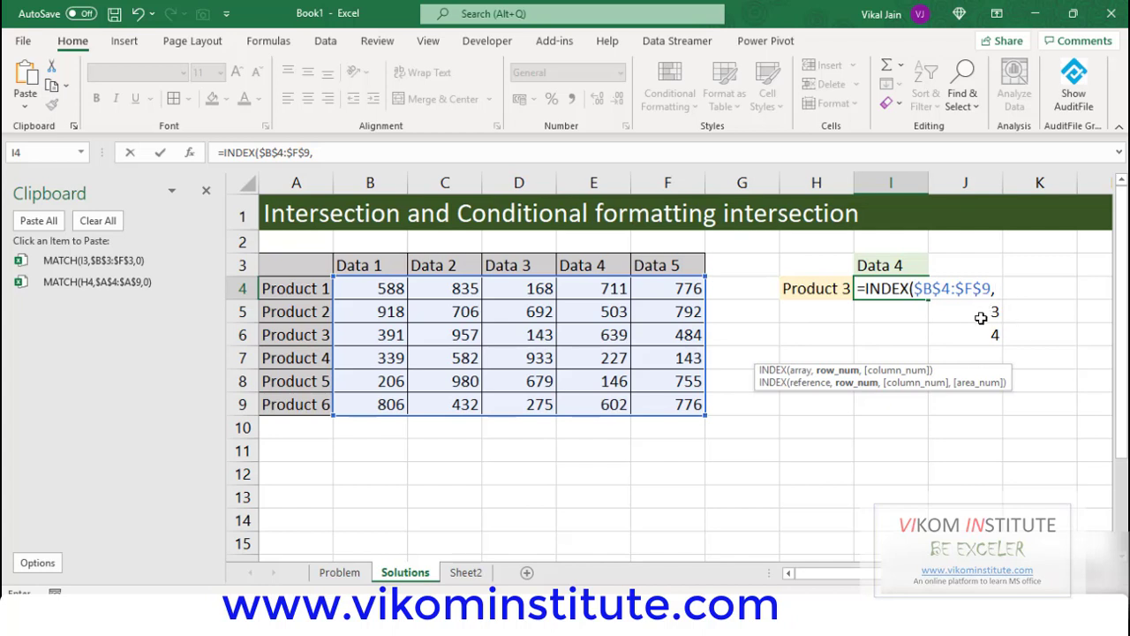
Complete the I4 formula by pasting the copied MATCH(H4,$A$4:$A$9,0) as row number and MATCH(I3,$B$3:$F$3,0) as column number.
{"action": "left_click", "coordinate": [127, 289]}
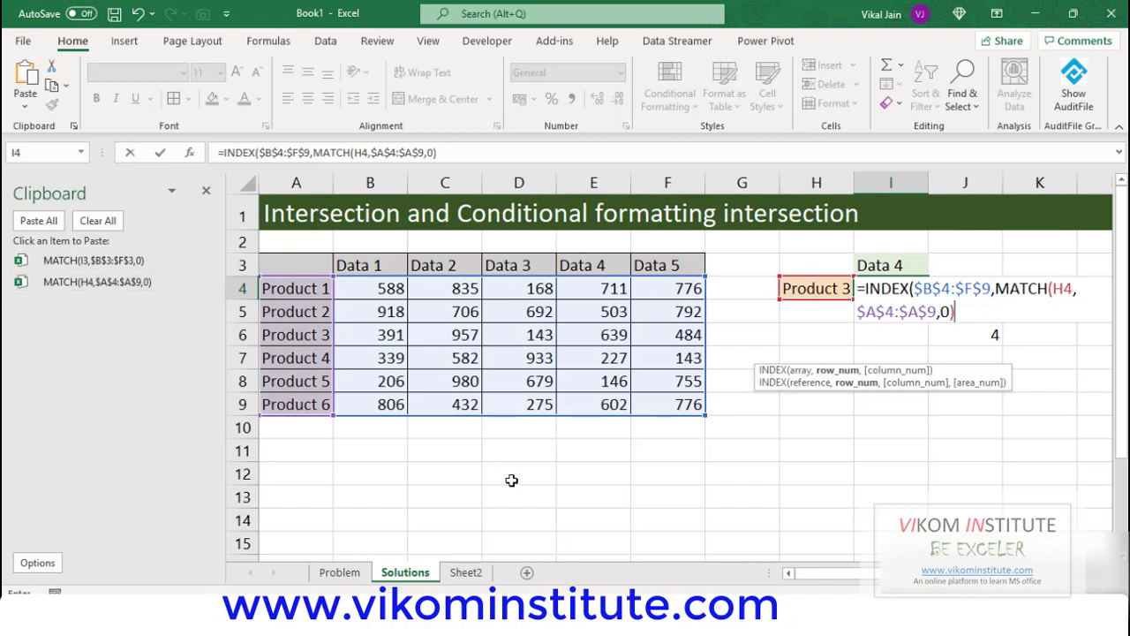
{"action": "type", "text": ","}
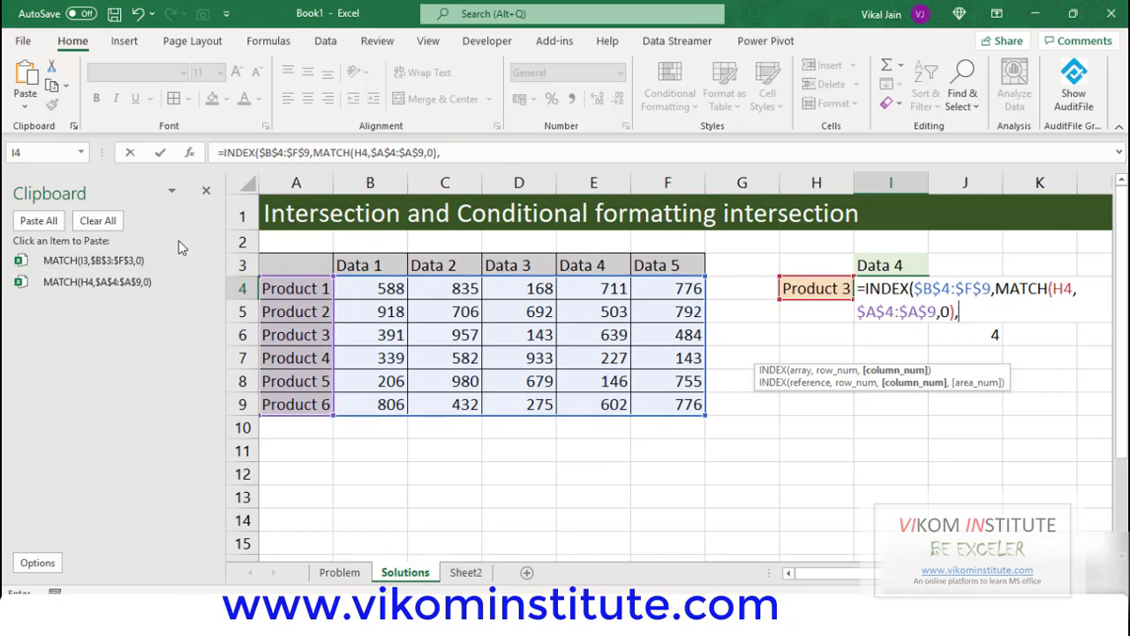
{"action": "left_click", "coordinate": [98, 268]}
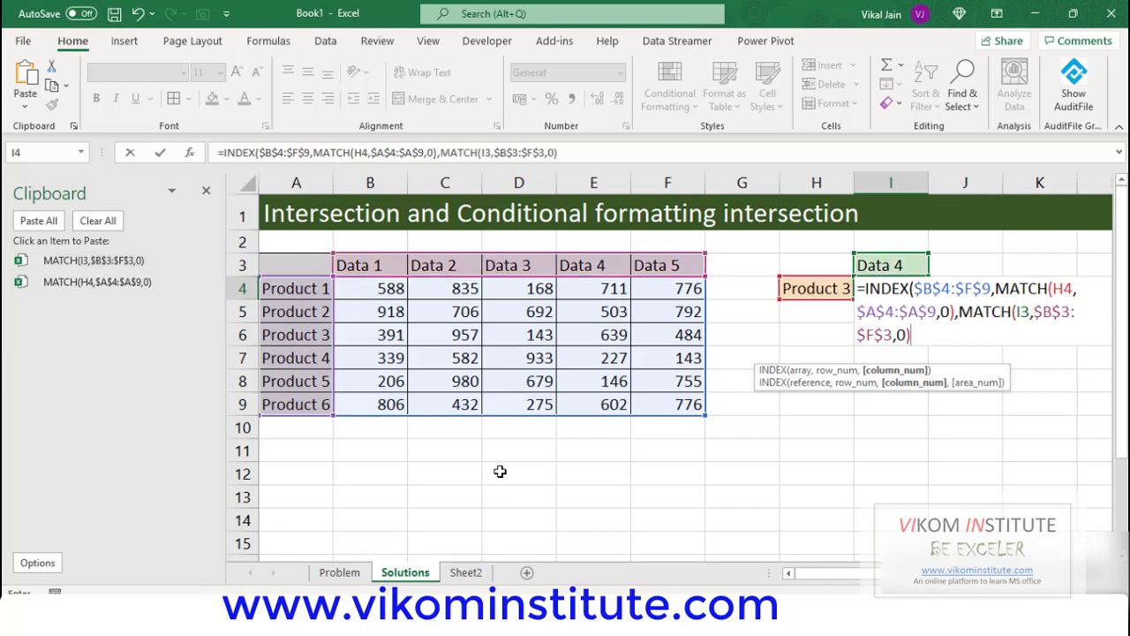
{"action": "type", "text": ")"}
{"action": "key", "text": "Return"}
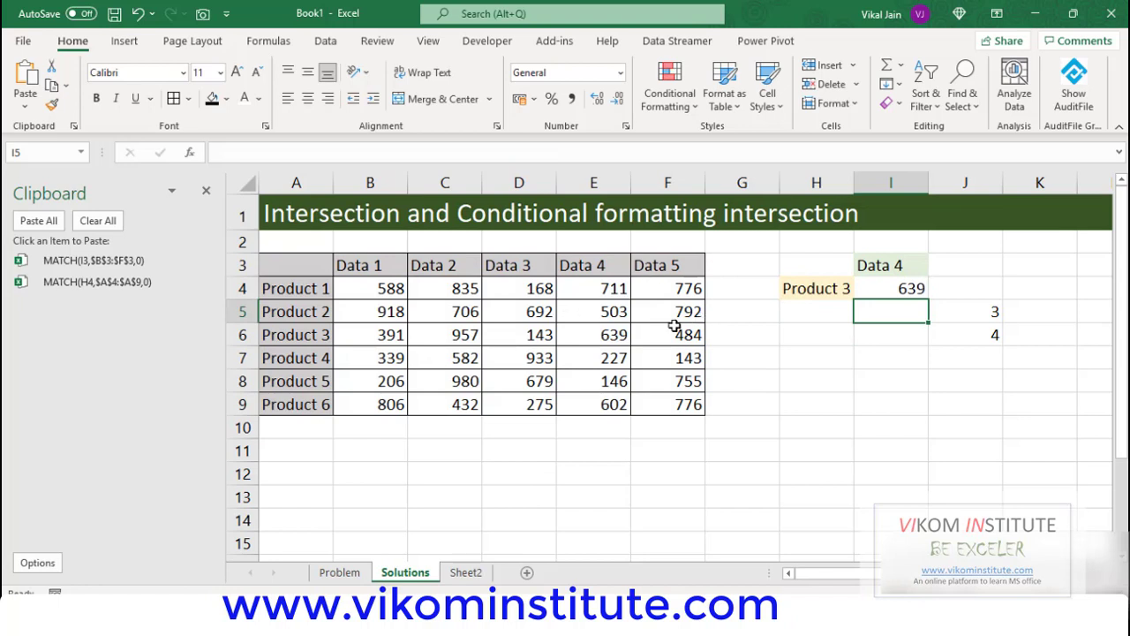
Choose Data 3 from the header list in I3 to test the lookup, and close the clipboard history.
{"action": "left_click", "coordinate": [875, 267]}
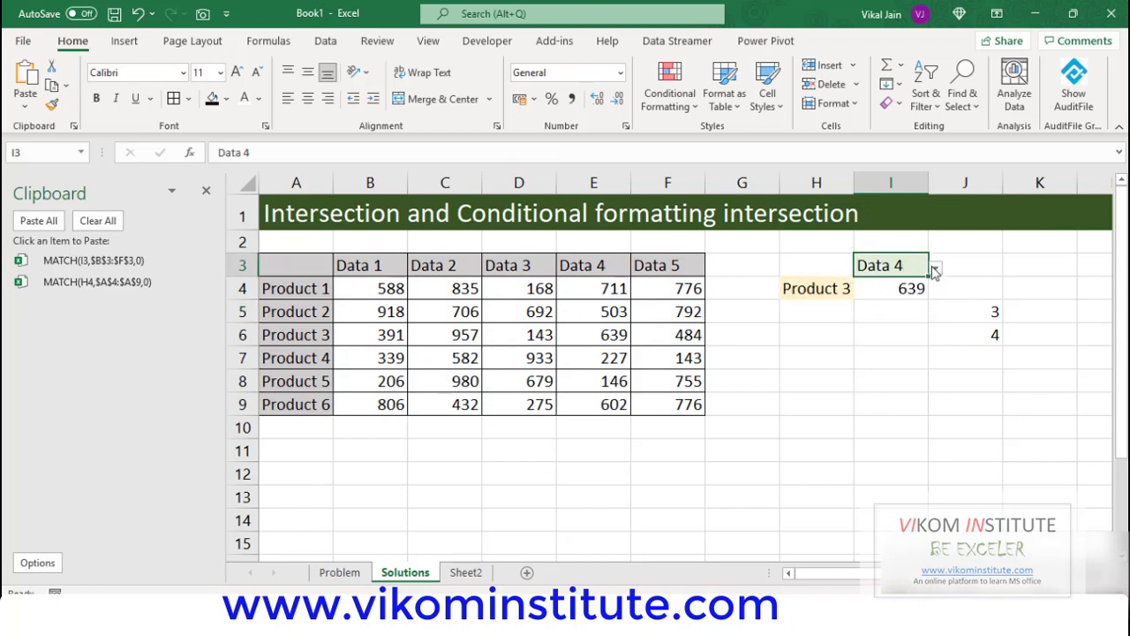
{"action": "left_click", "coordinate": [934, 272]}
{"action": "left_click", "coordinate": [861, 316]}
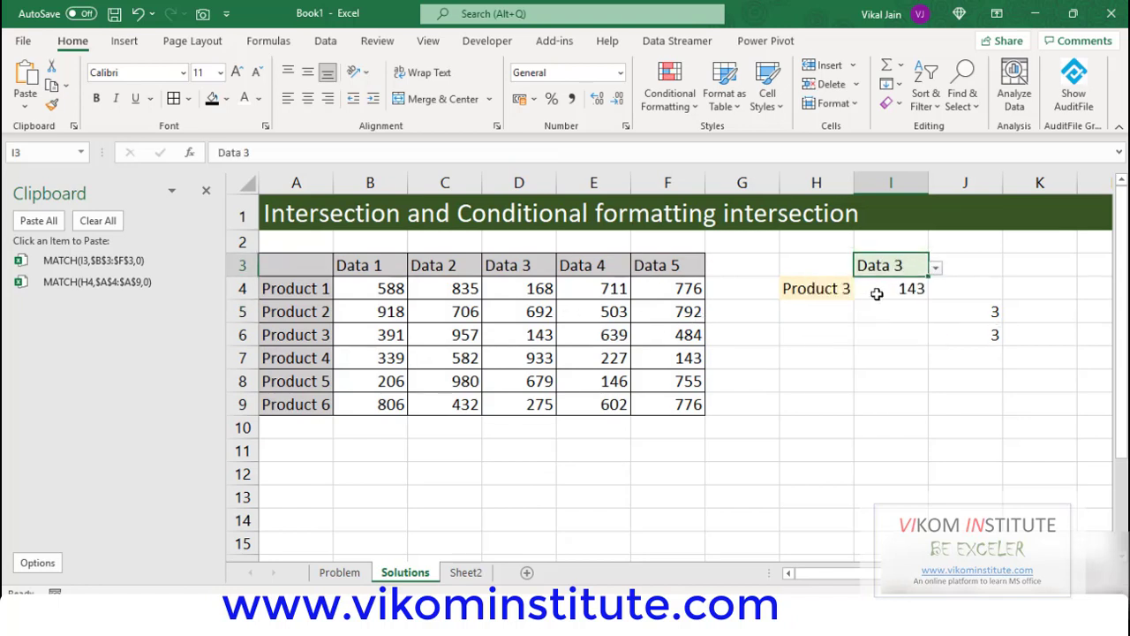
{"action": "left_click", "coordinate": [204, 192]}
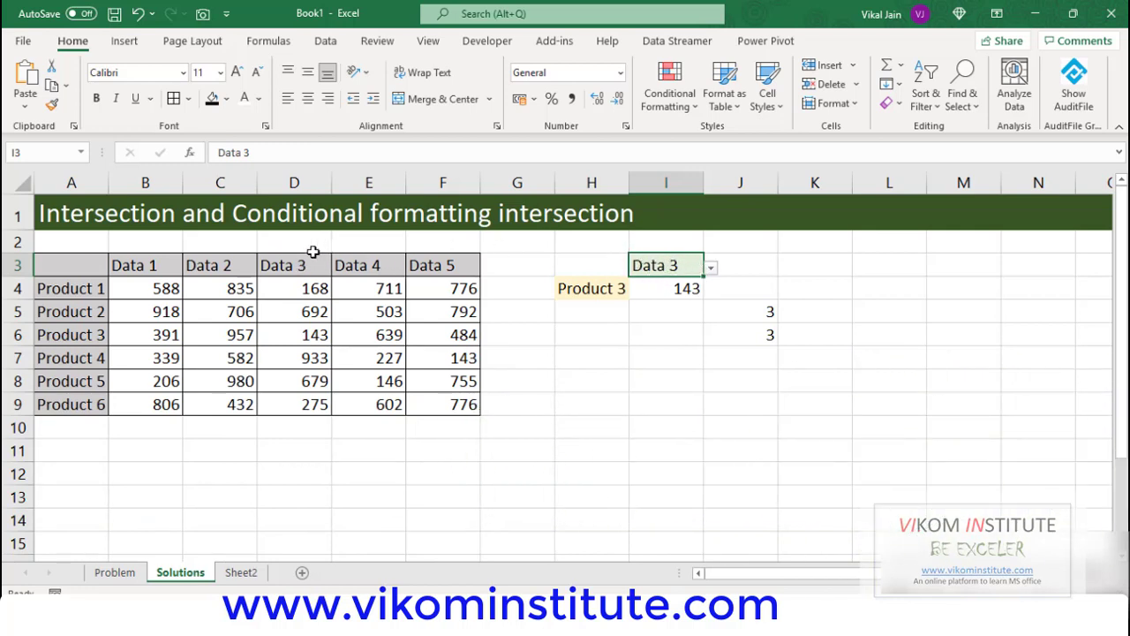
Examine the intersection of the Data 3 column D3:D9 and the Product 3 row A6:F6, ending on I3.
{"action": "left_click_drag", "start_coordinate": [298, 261], "coordinate": [292, 406]}
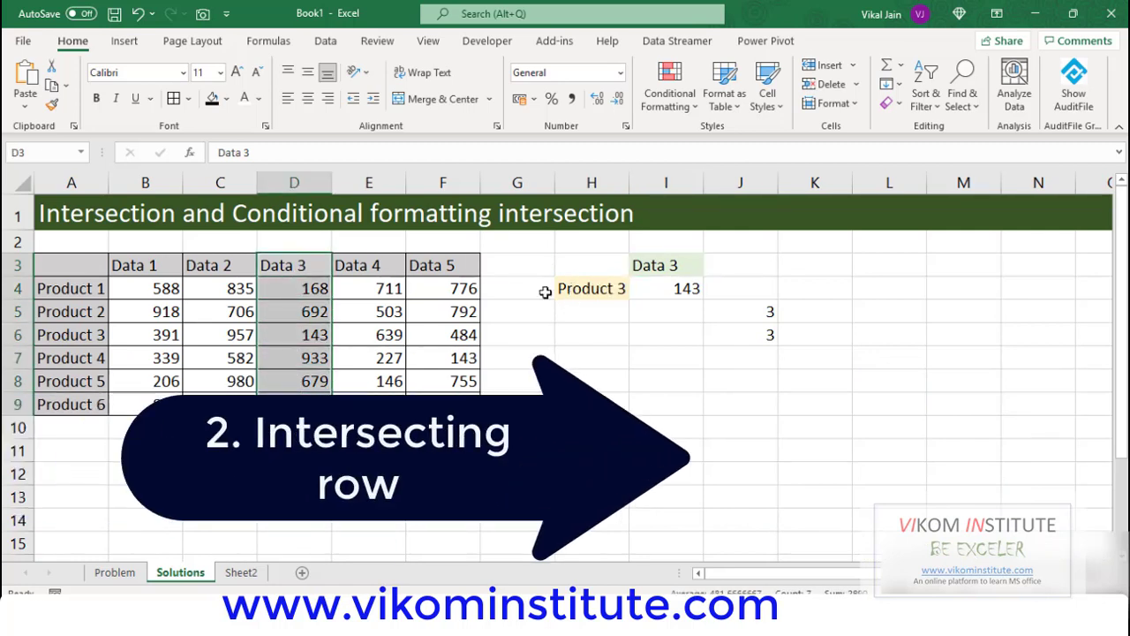
{"action": "left_click_drag", "start_coordinate": [96, 333], "coordinate": [448, 335]}
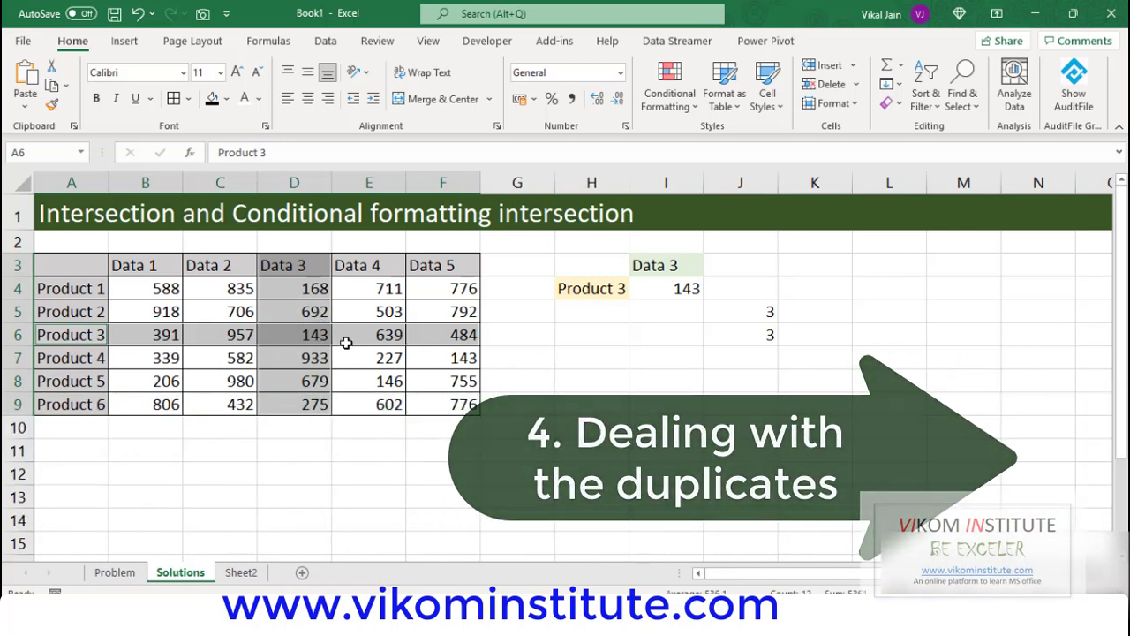
{"action": "left_click", "coordinate": [590, 403]}
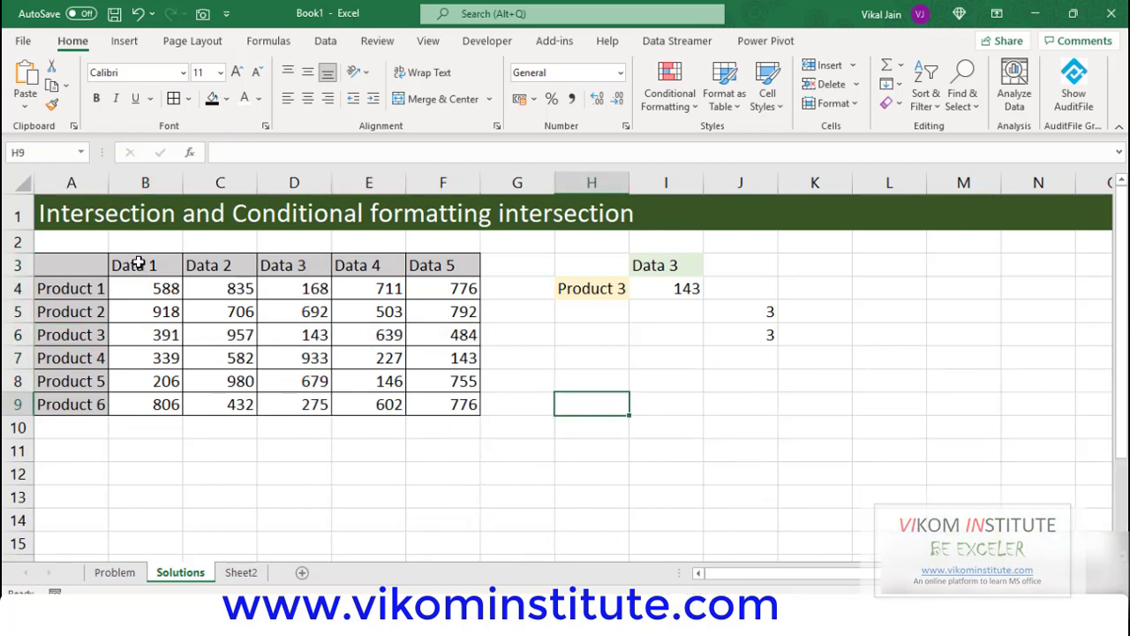
{"action": "left_click", "coordinate": [668, 267]}
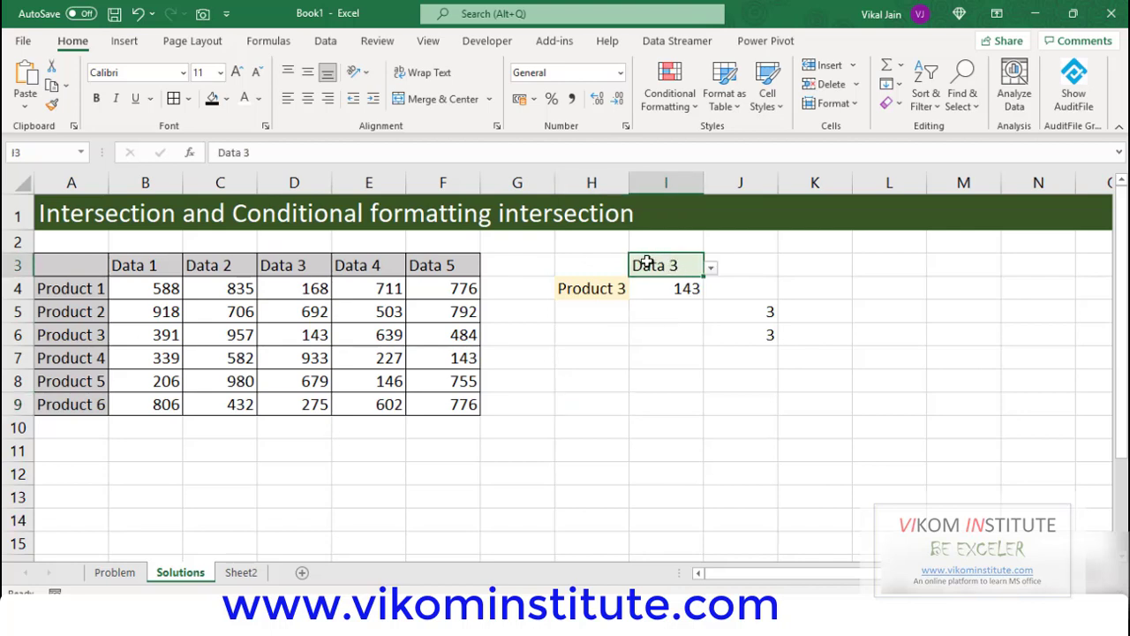
Start a new formula-based conditional formatting rule for the range B3:F9, keeping the headers and lookup cells in view.
{"action": "left_click_drag", "start_coordinate": [152, 274], "coordinate": [435, 407]}
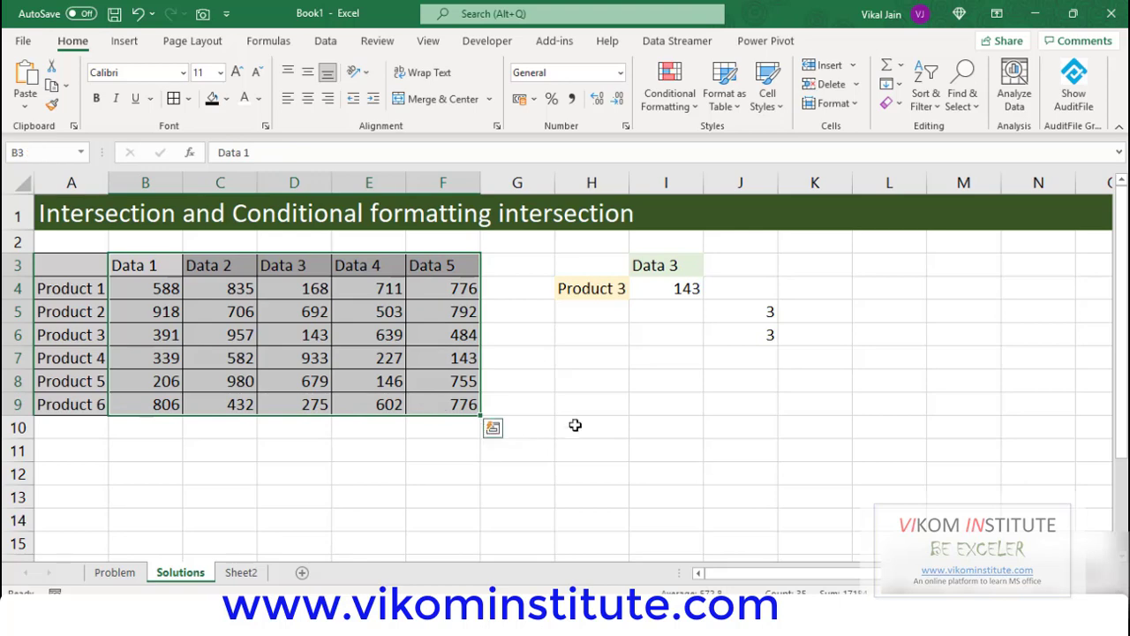
{"action": "left_click", "coordinate": [695, 108]}
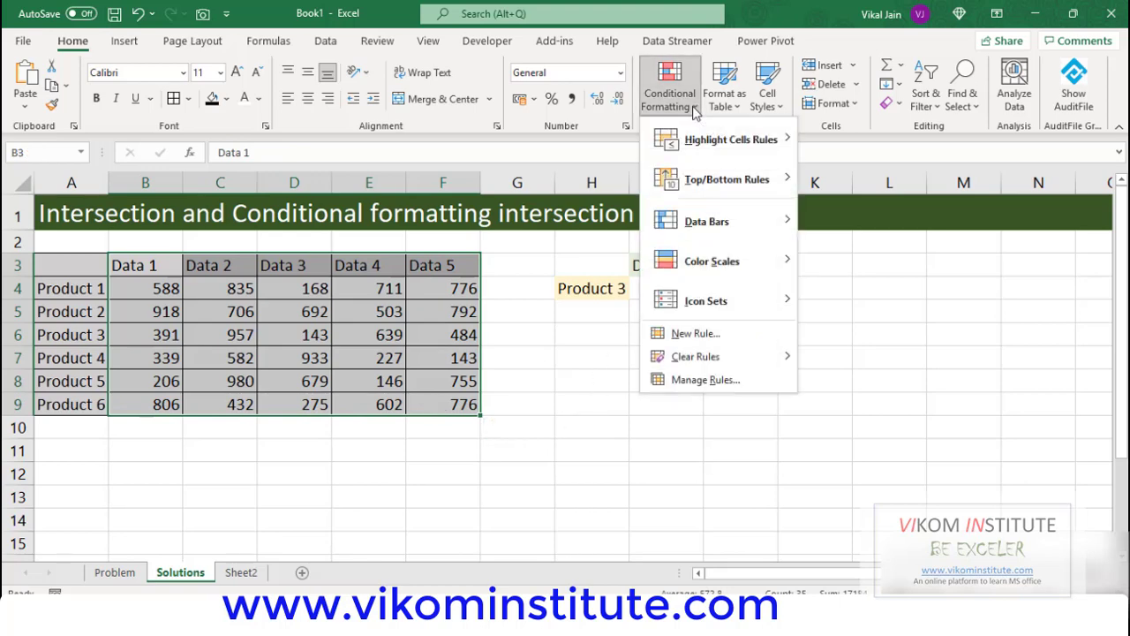
{"action": "left_click", "coordinate": [688, 335]}
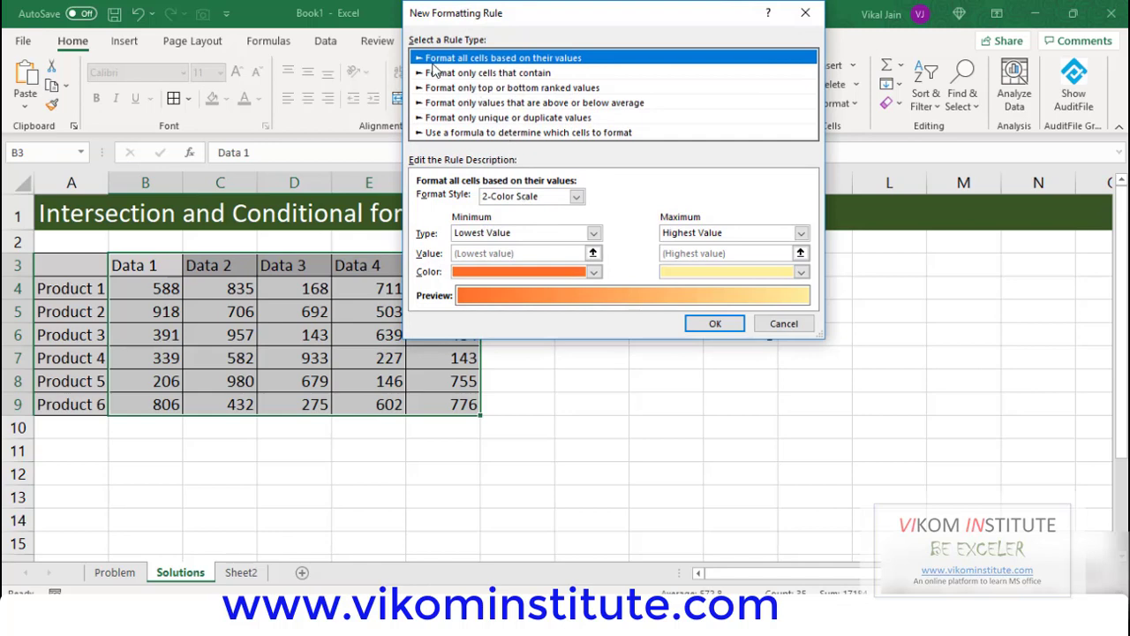
{"action": "left_click_drag", "start_coordinate": [494, 25], "coordinate": [483, 117]}
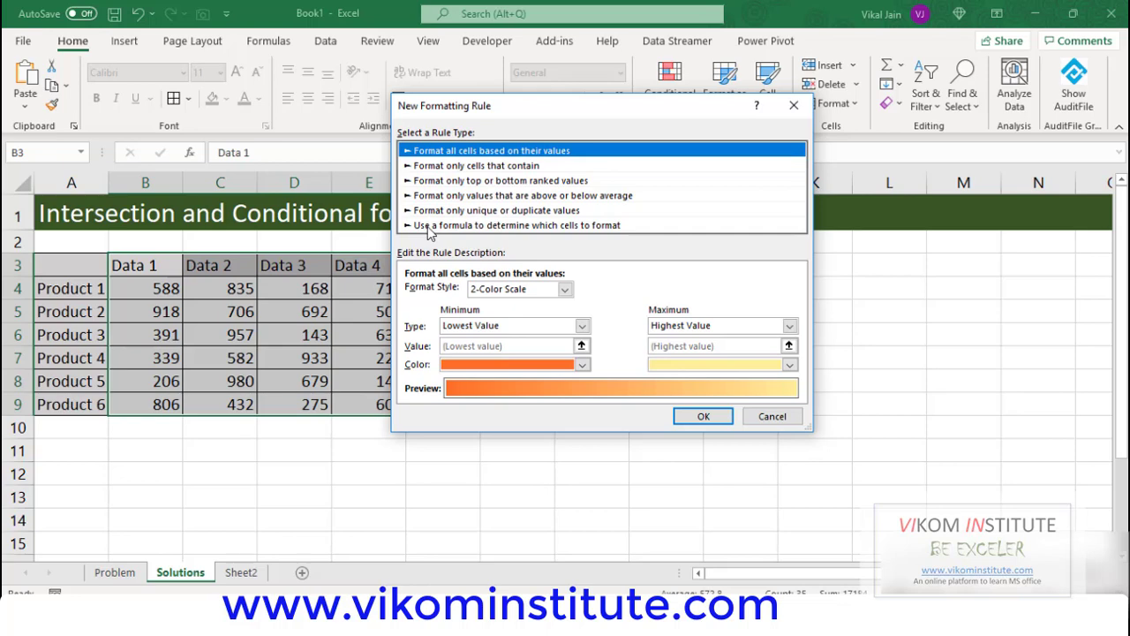
{"action": "left_click", "coordinate": [429, 226]}
{"action": "left_click_drag", "start_coordinate": [521, 115], "coordinate": [533, 322]}
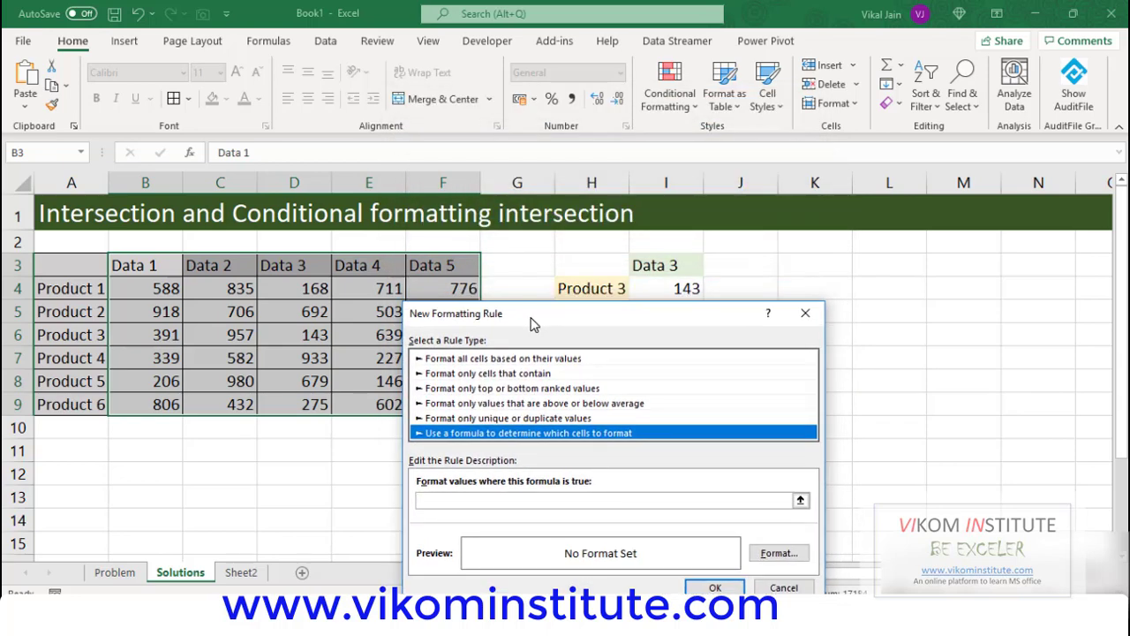
Enter =B$3=$I$3 as the rule formula, comparing each column's header with the selected header in I3.
{"action": "left_click", "coordinate": [465, 501]}
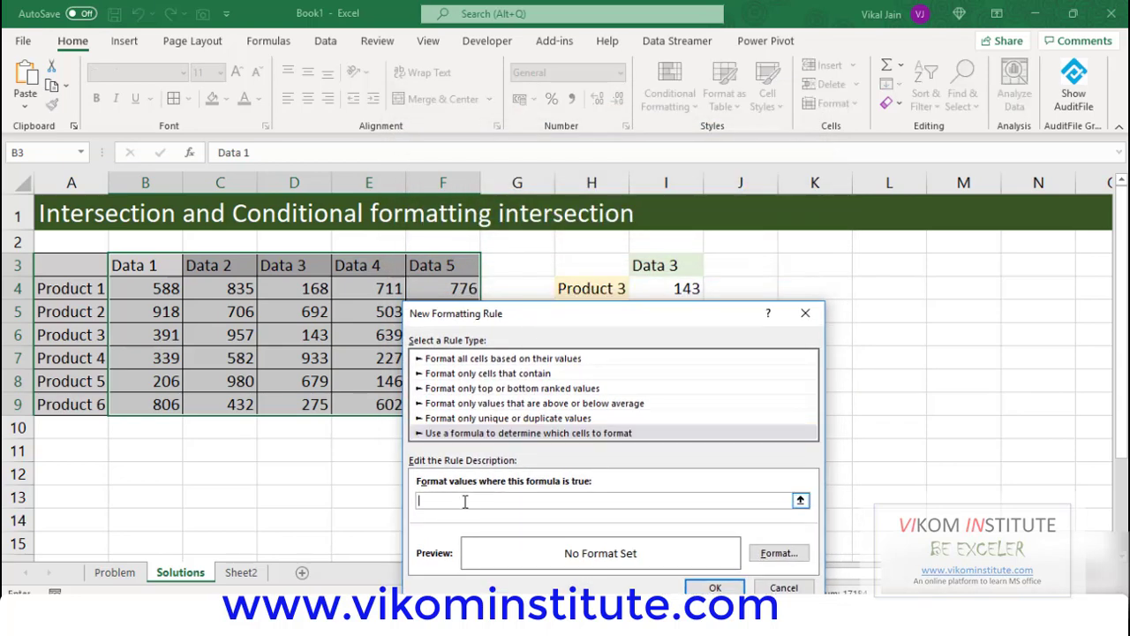
{"action": "left_click", "coordinate": [146, 265]}
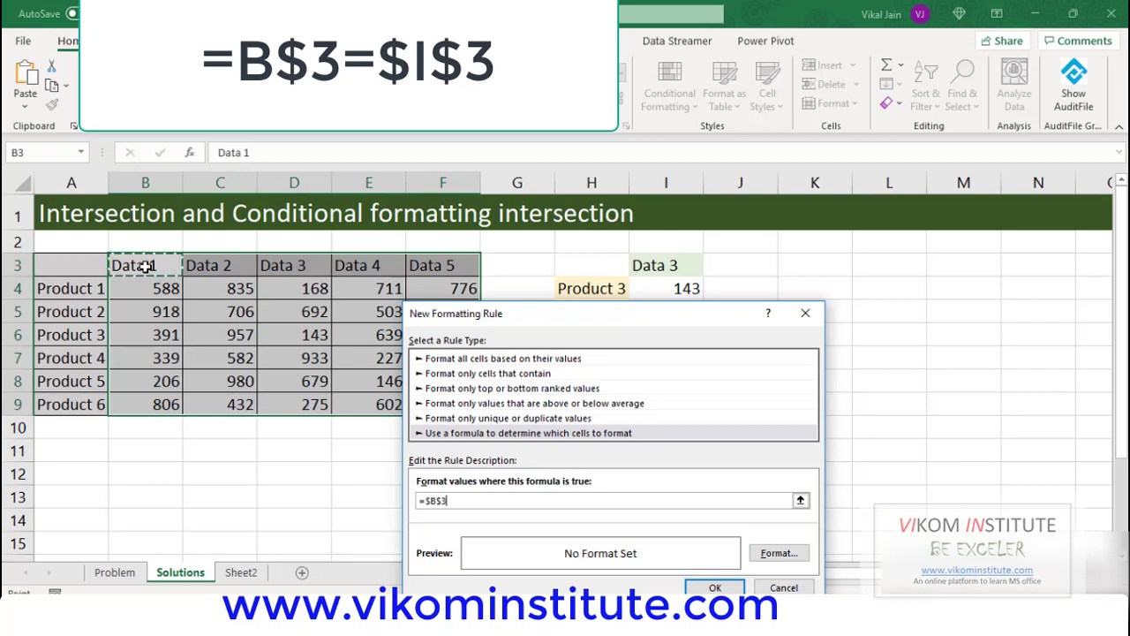
{"action": "key", "text": "F4"}
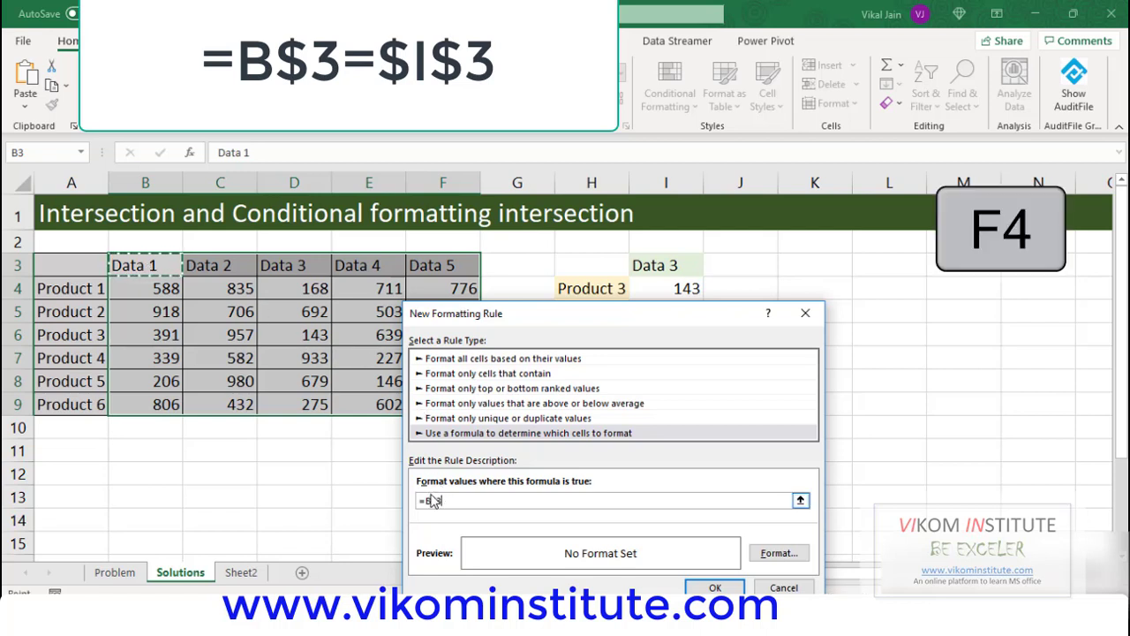
{"action": "type", "text": "="}
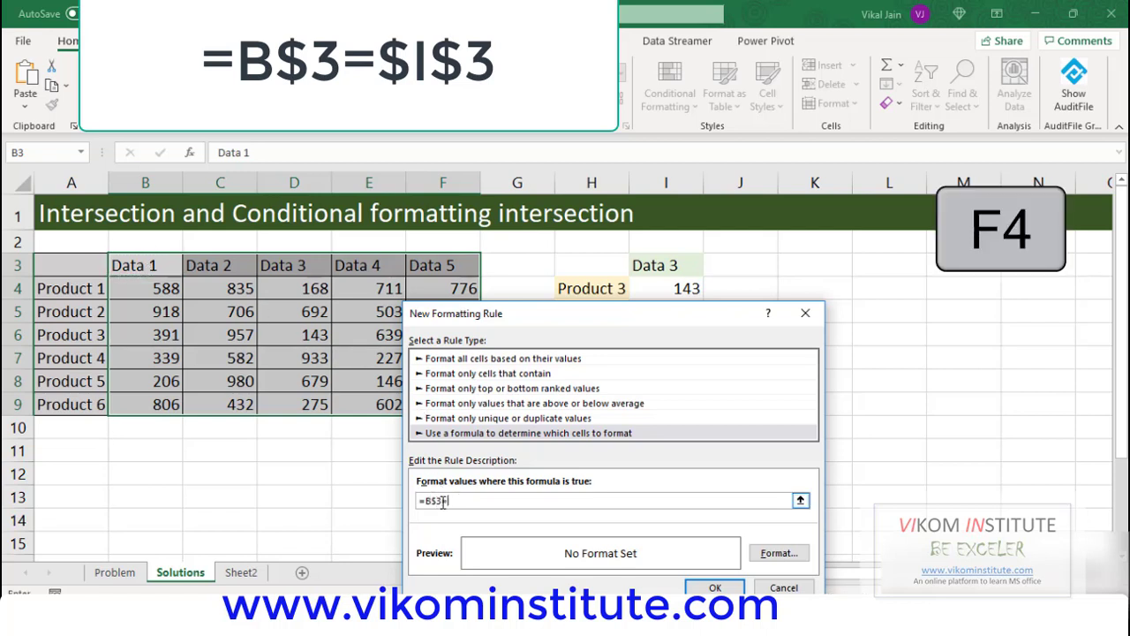
{"action": "left_click", "coordinate": [652, 265]}
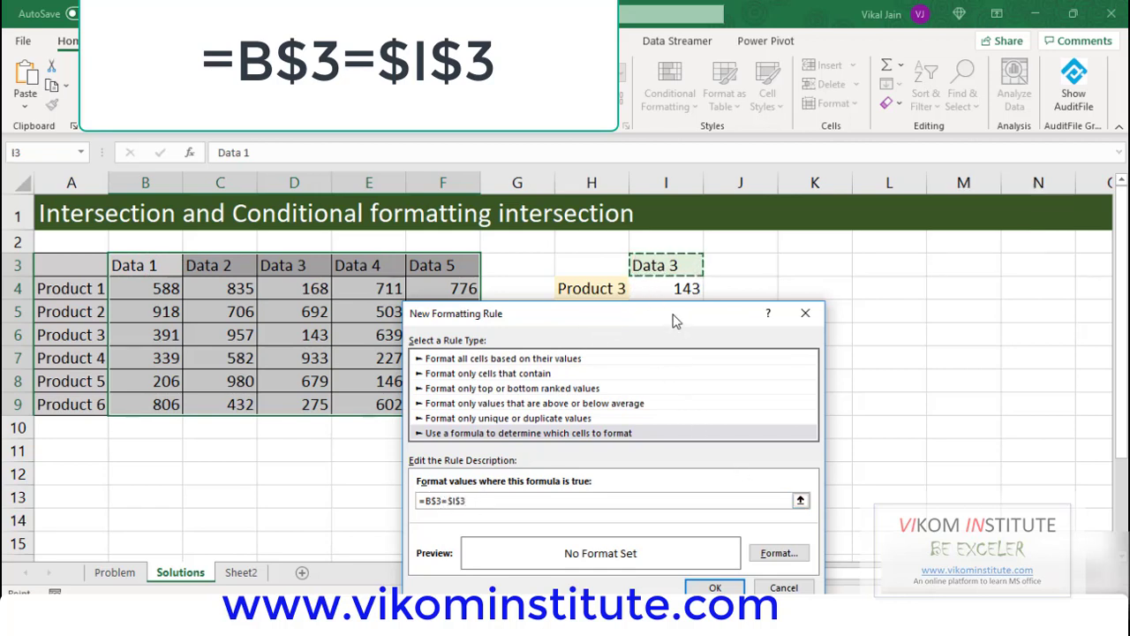
Give the column rule a light green background fill and apply it to B3:F9.
{"action": "left_click_drag", "start_coordinate": [677, 311], "coordinate": [591, 200]}
{"action": "left_click", "coordinate": [686, 444]}
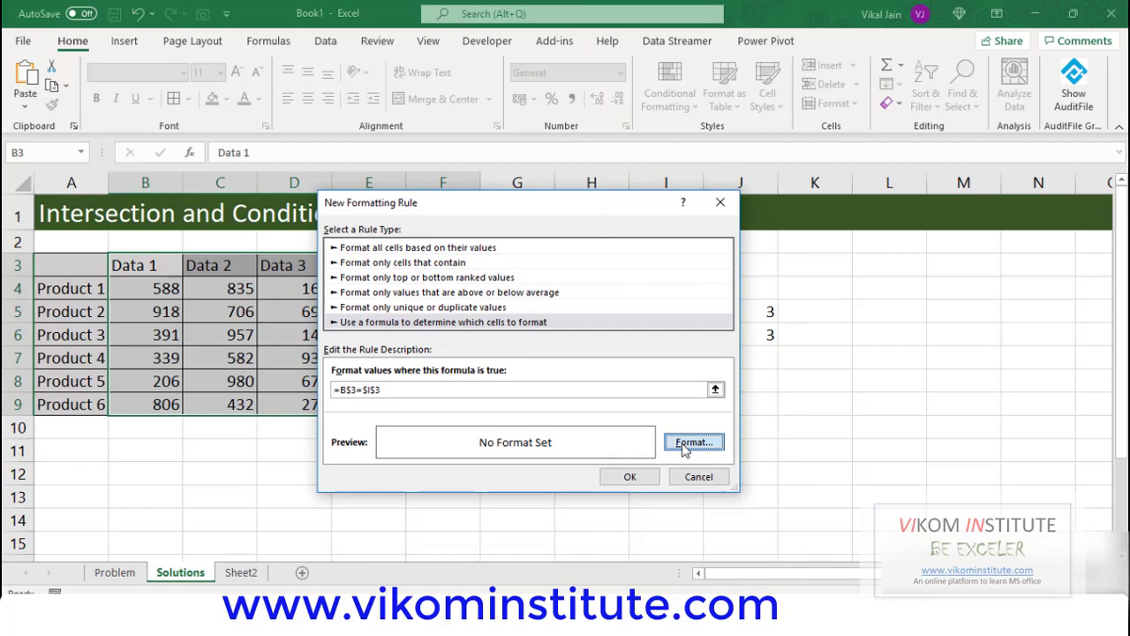
{"action": "left_click", "coordinate": [568, 44]}
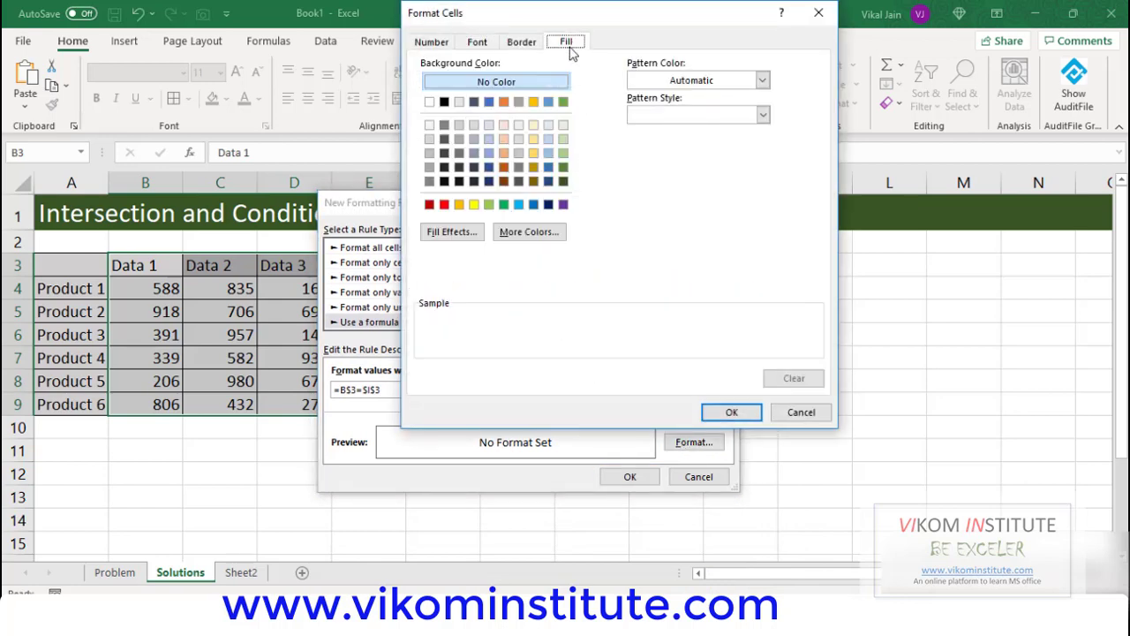
{"action": "left_click", "coordinate": [564, 126]}
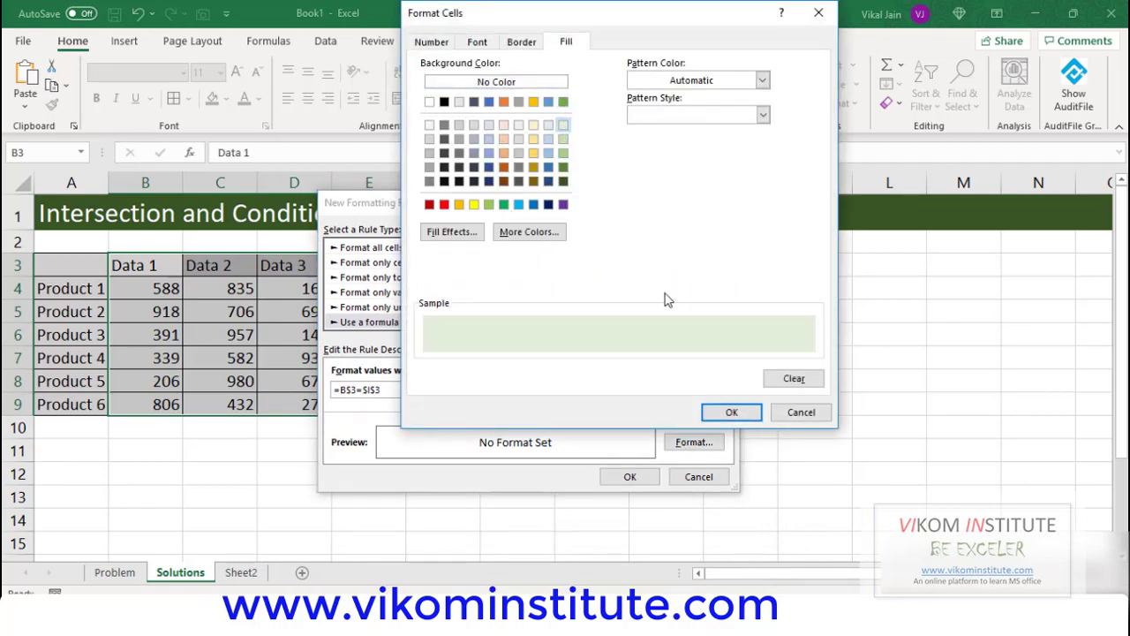
{"action": "left_click", "coordinate": [729, 414]}
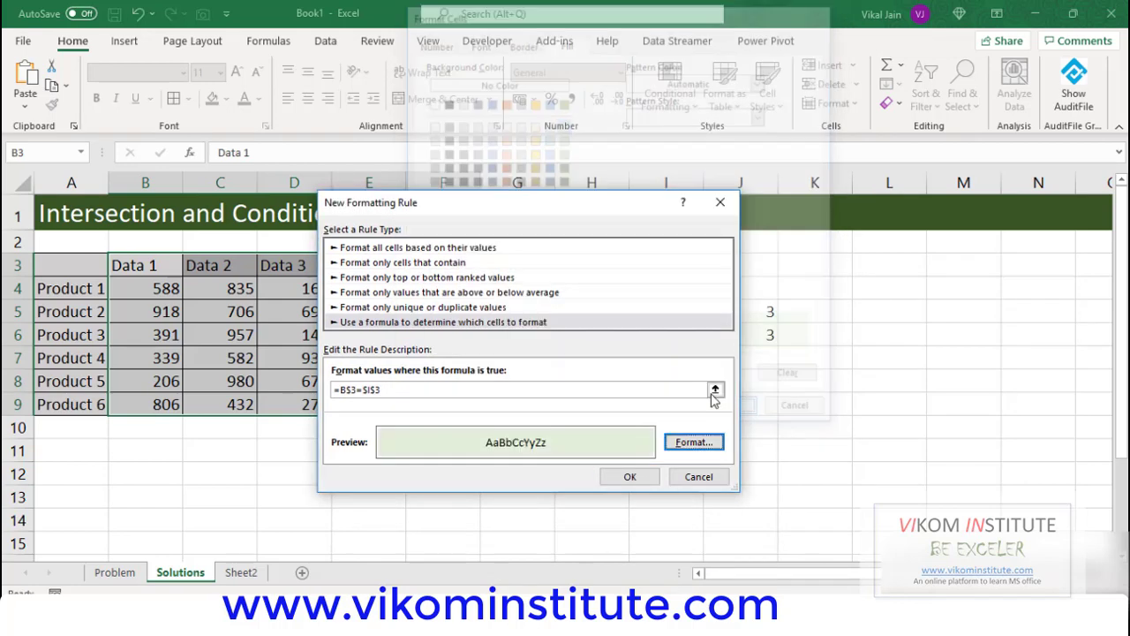
{"action": "left_click", "coordinate": [629, 477]}
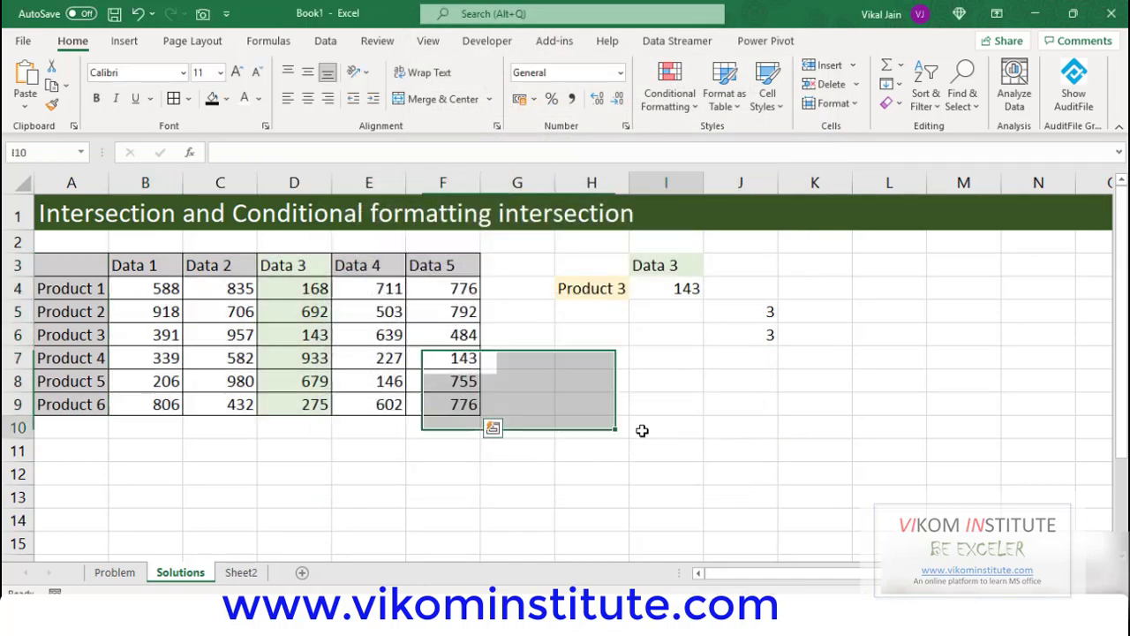
Choose Data 2 from the header list in I3 to test the column highlighting.
{"action": "left_click", "coordinate": [644, 429]}
{"action": "left_click", "coordinate": [693, 266]}
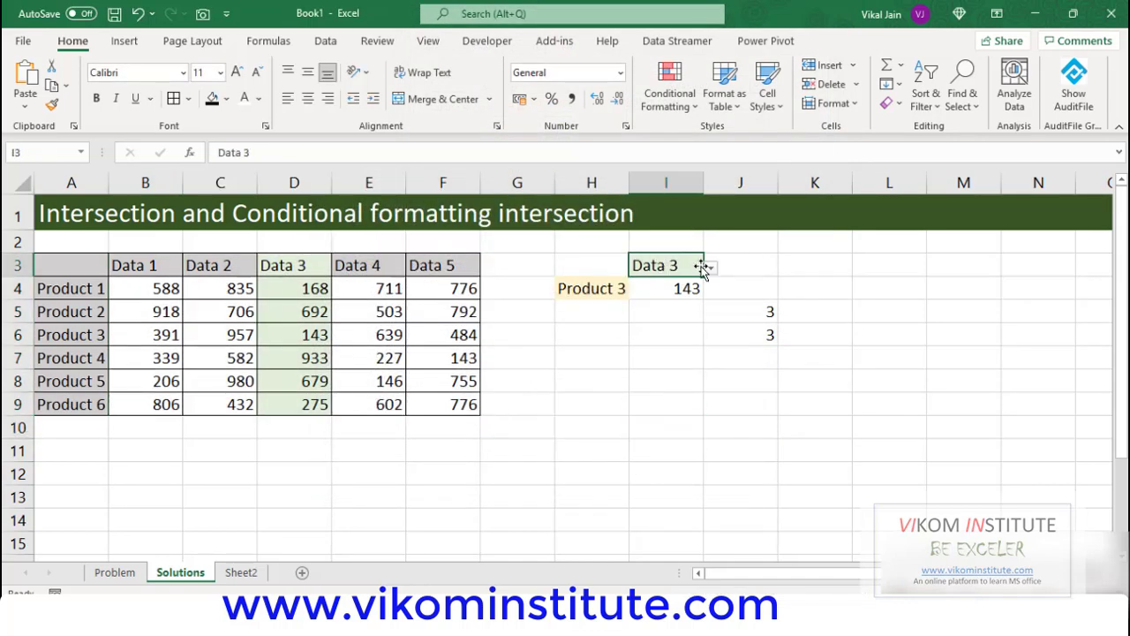
{"action": "left_click", "coordinate": [710, 269]}
{"action": "left_click", "coordinate": [670, 302]}
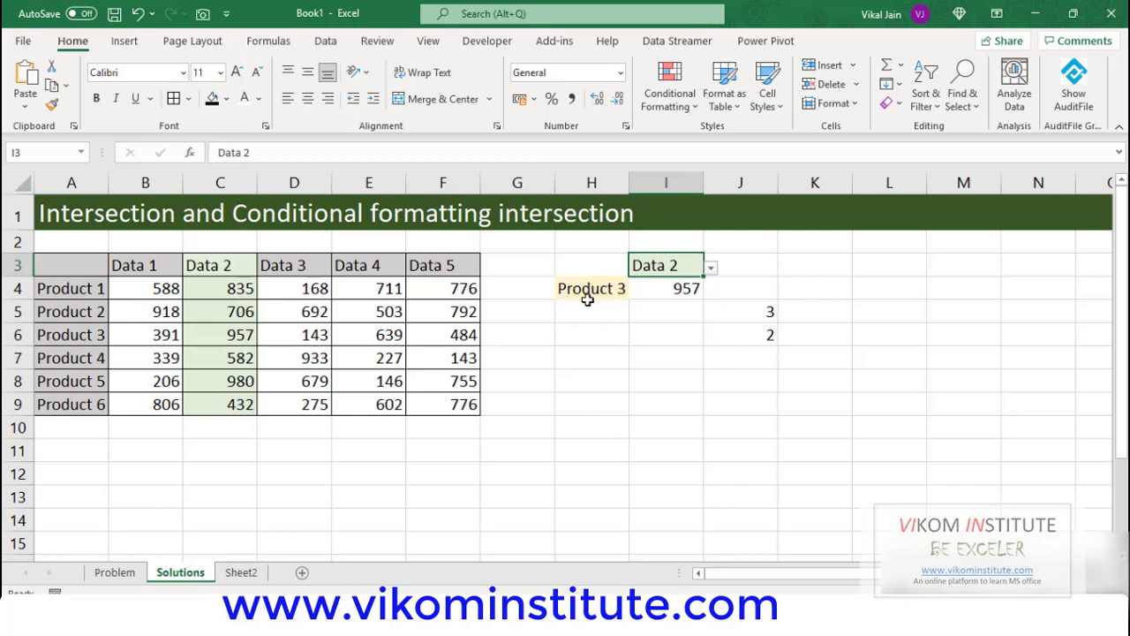
Start a new formula-based conditional formatting rule for the range A4:F9, keeping the product names and H4 in view.
{"action": "left_click_drag", "start_coordinate": [78, 285], "coordinate": [450, 404]}
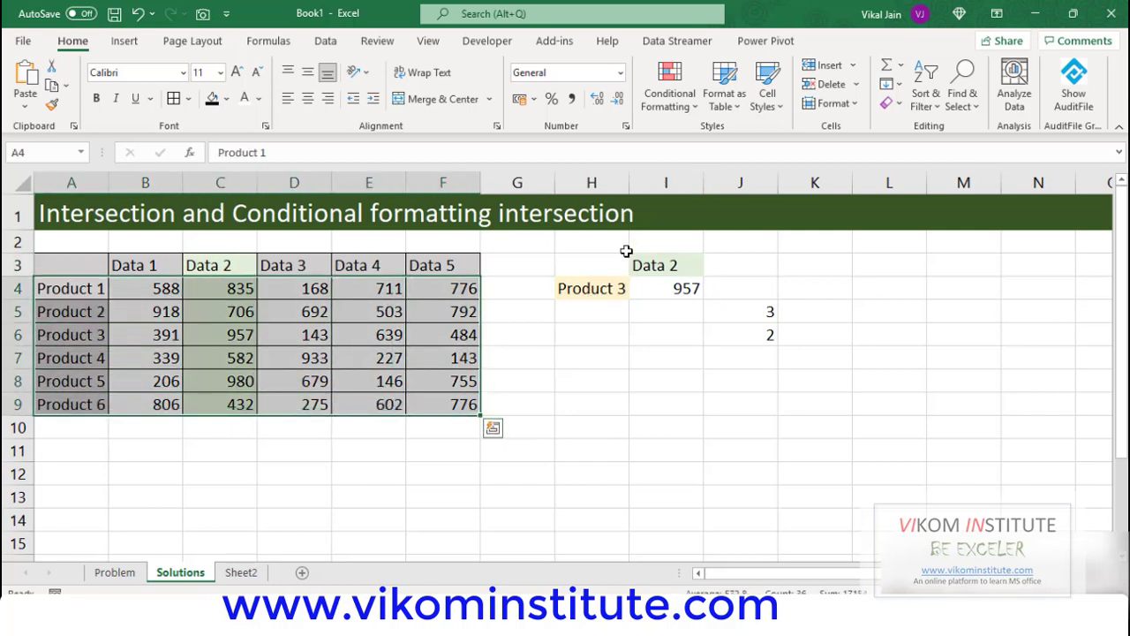
{"action": "left_click", "coordinate": [681, 110]}
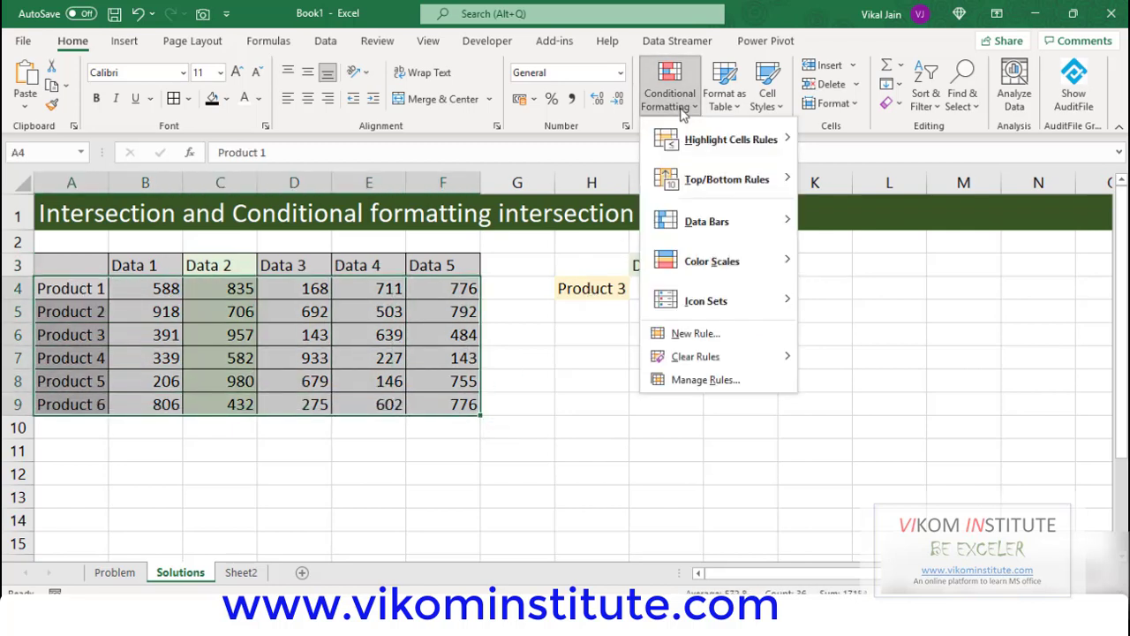
{"action": "left_click", "coordinate": [693, 333]}
{"action": "left_click", "coordinate": [464, 304]}
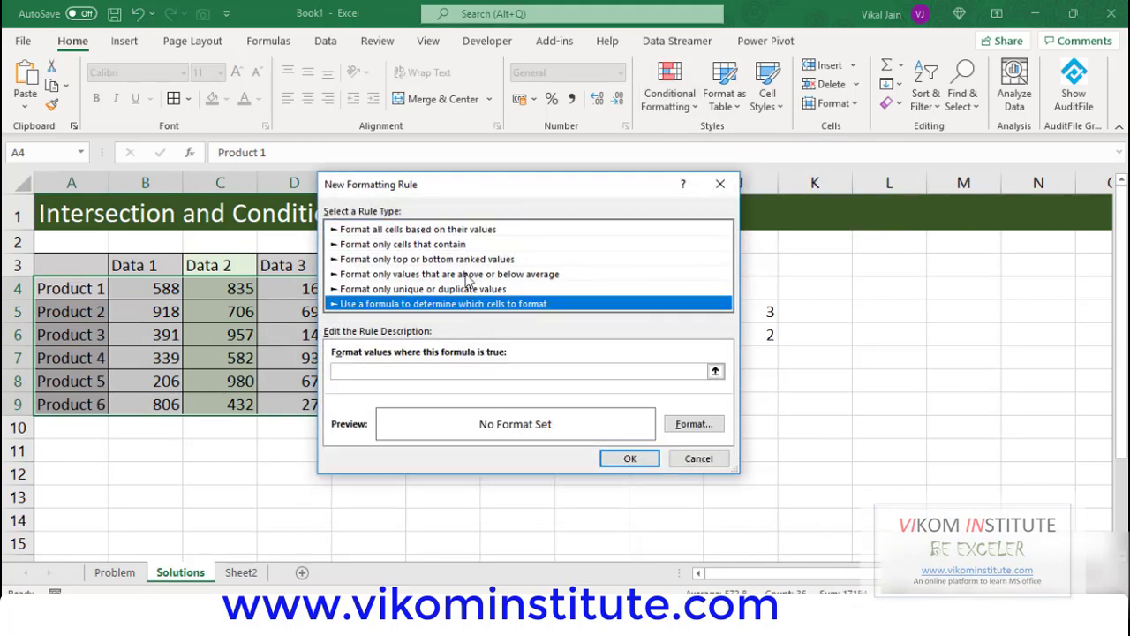
{"action": "left_click_drag", "start_coordinate": [485, 194], "coordinate": [496, 339]}
Enter =$A4=$H$4 as the rule formula, comparing each row's product name with the selected product in H4.
{"action": "left_click", "coordinate": [468, 415]}
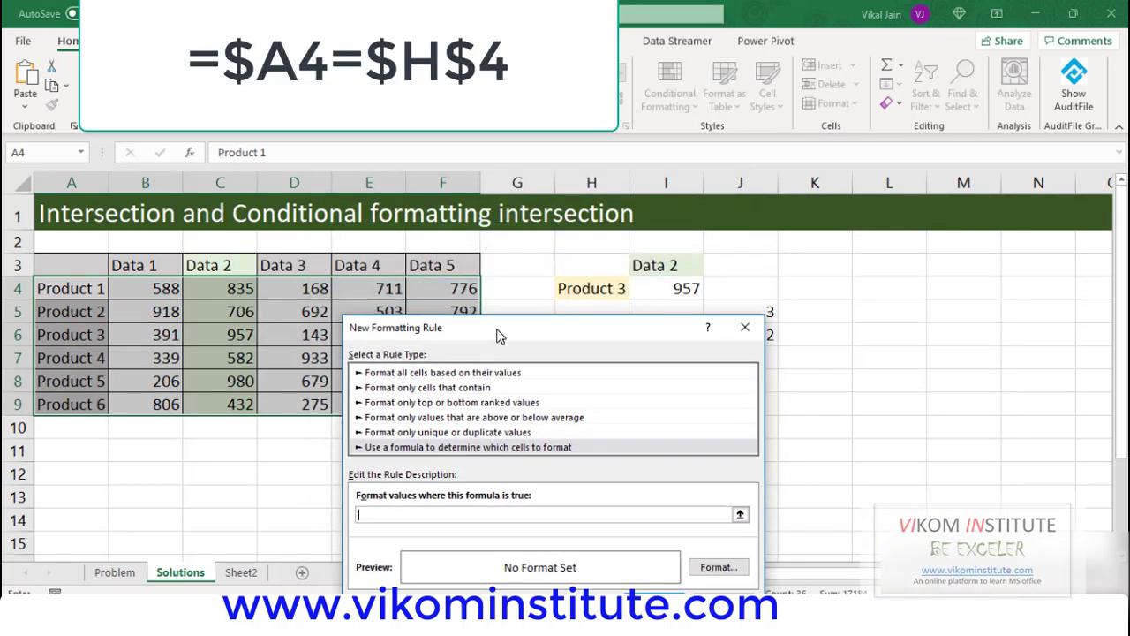
{"action": "left_click", "coordinate": [90, 294]}
{"action": "key", "text": "F4"}
{"action": "key", "text": "F4"}
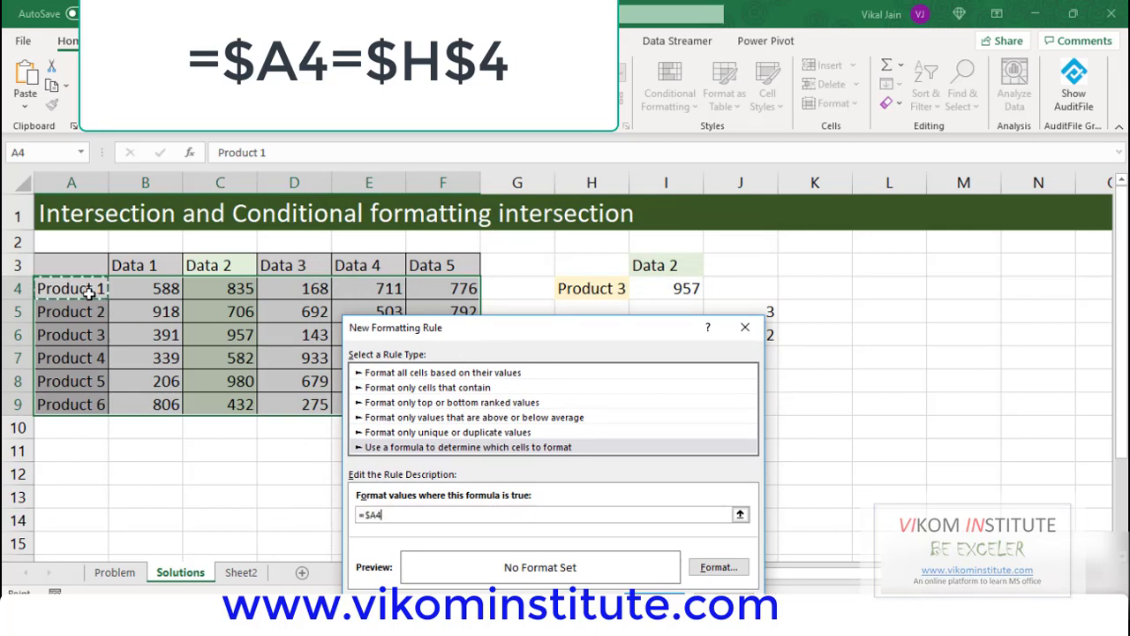
{"action": "type", "text": "="}
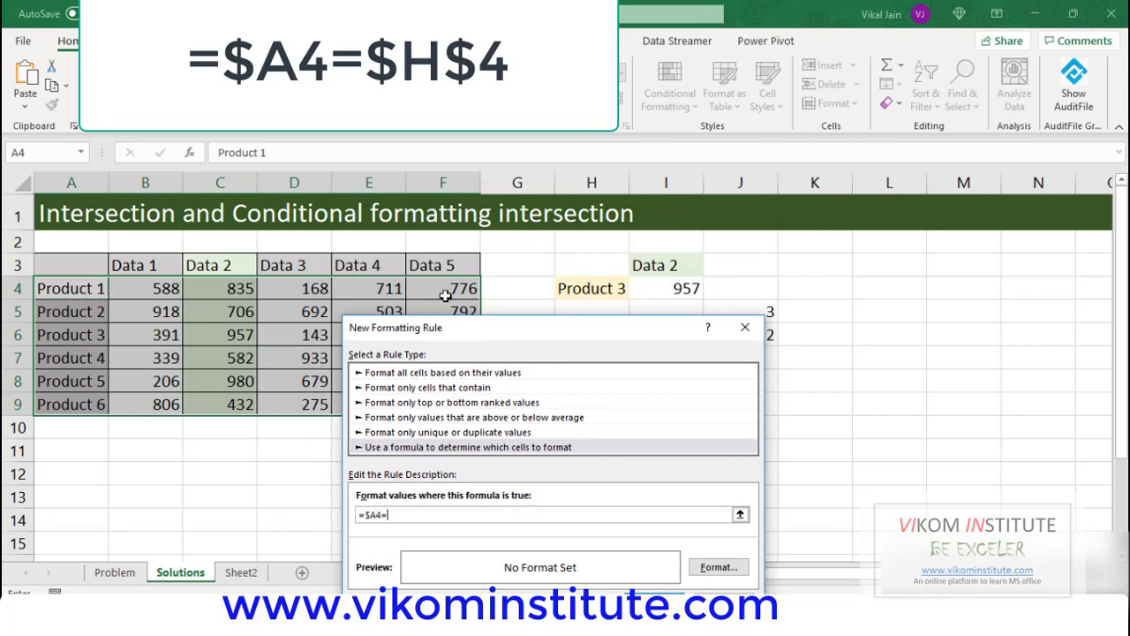
{"action": "left_click", "coordinate": [599, 294]}
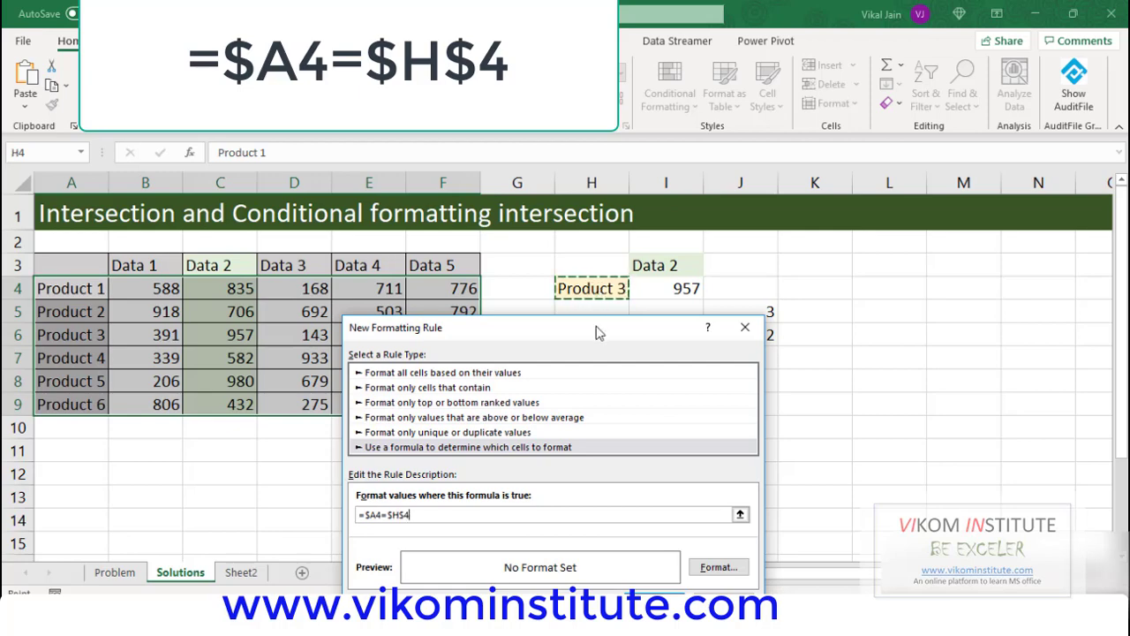
Give the row rule a light gold background fill, apply it to A4:F9, and select the intersection cell C6.
{"action": "left_click_drag", "start_coordinate": [597, 329], "coordinate": [565, 118]}
{"action": "left_click", "coordinate": [670, 355]}
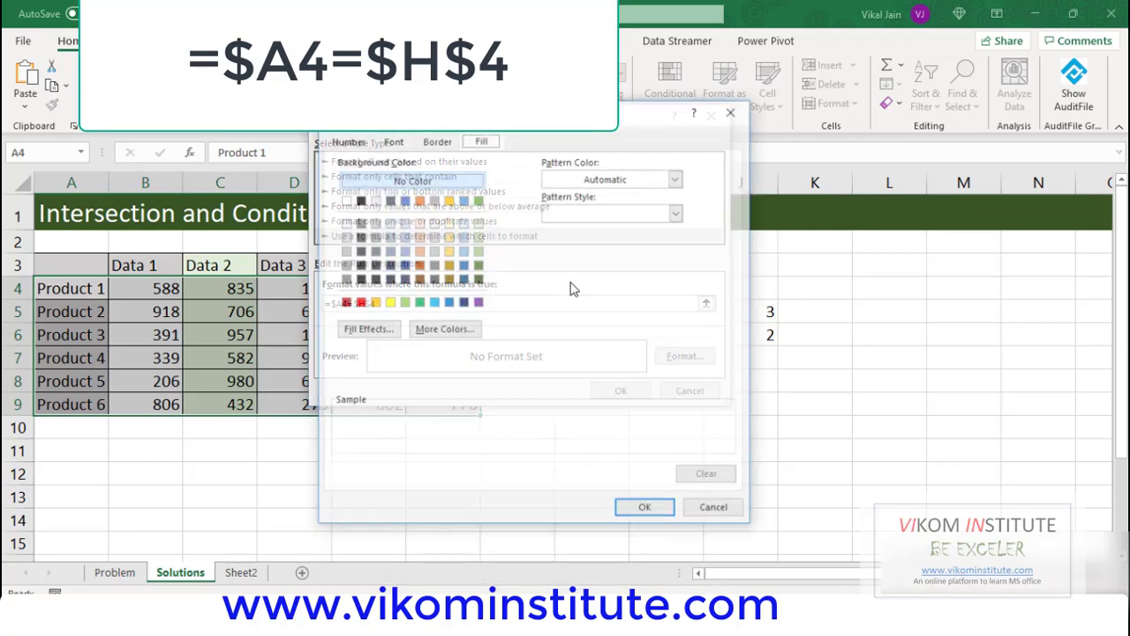
{"action": "left_click", "coordinate": [449, 224]}
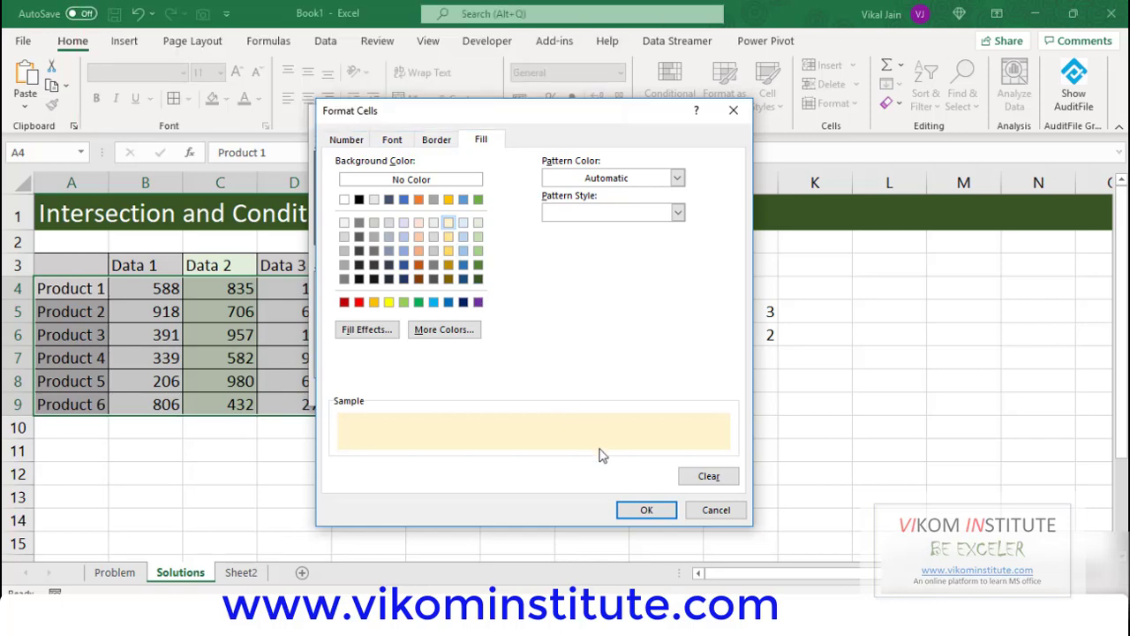
{"action": "left_click", "coordinate": [644, 510]}
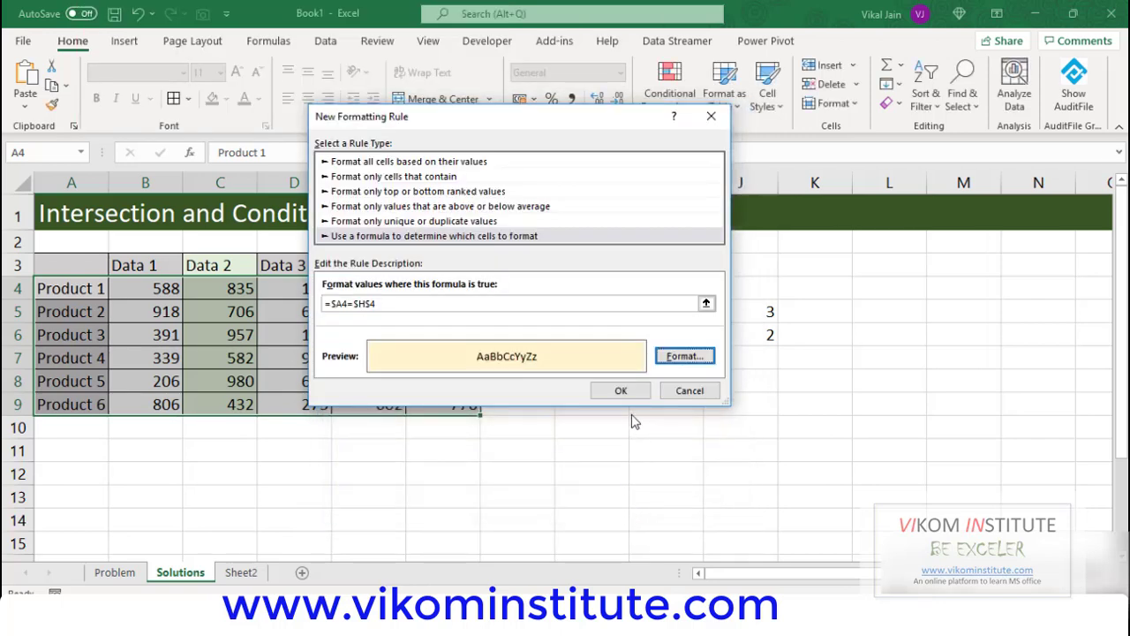
{"action": "left_click", "coordinate": [622, 392]}
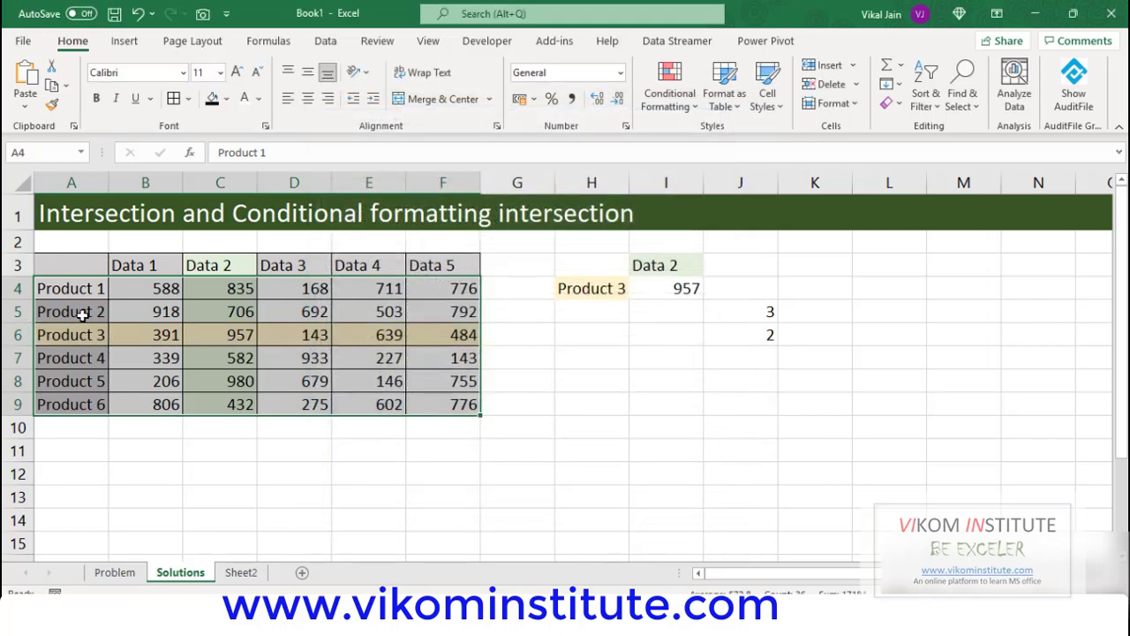
{"action": "left_click", "coordinate": [217, 336]}
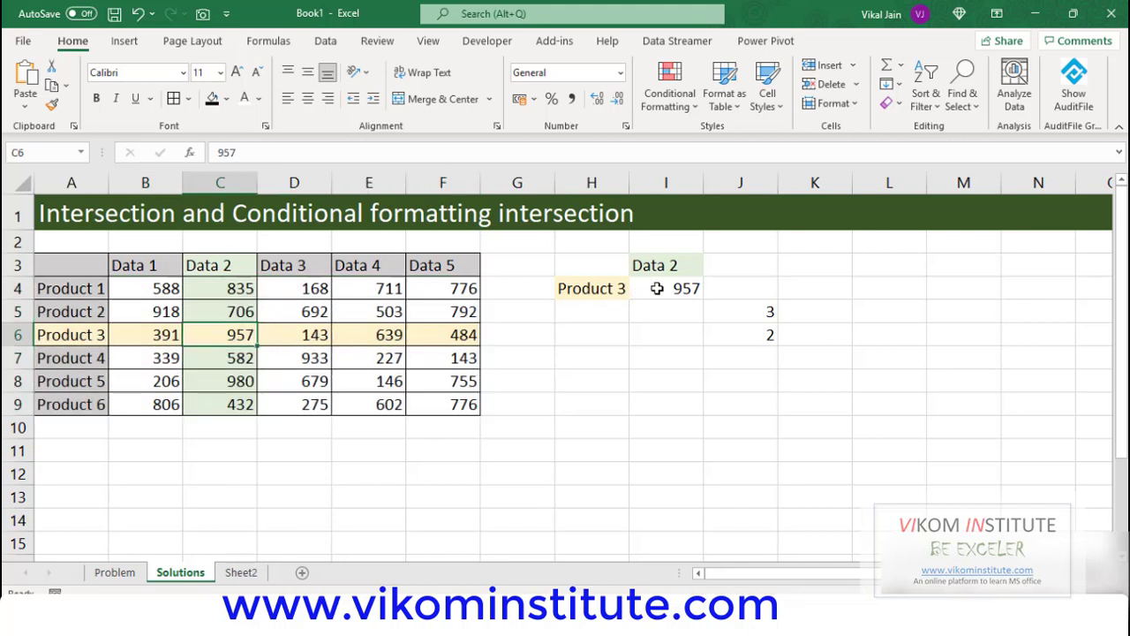
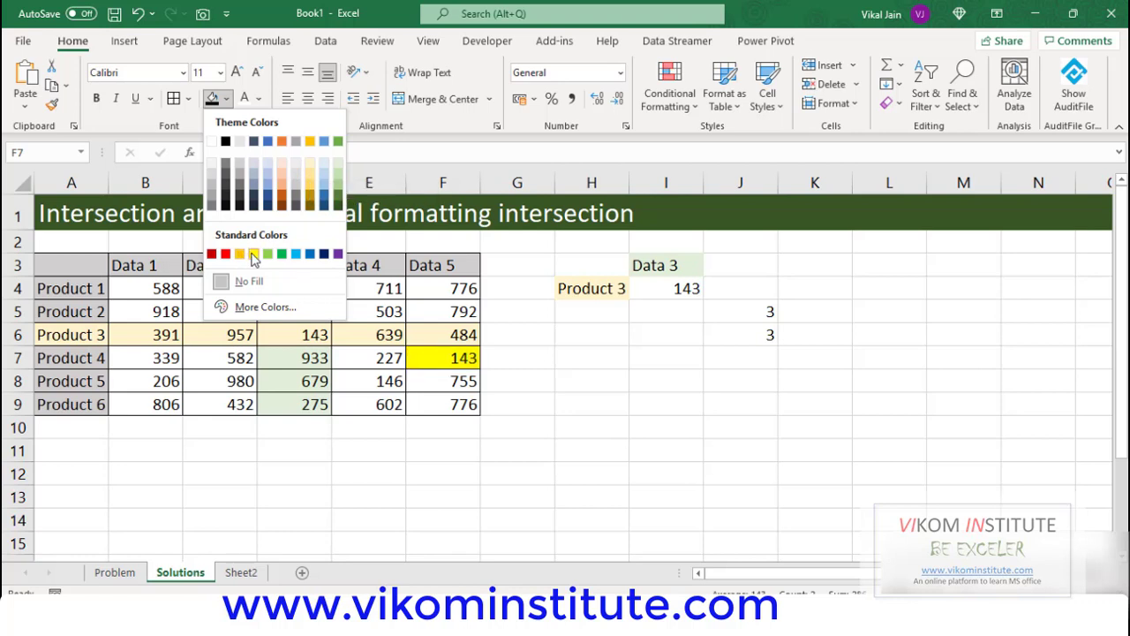
Undo the yellow fill on F7, the Product 4 value under Data 5.
{"action": "left_click", "coordinate": [533, 404]}
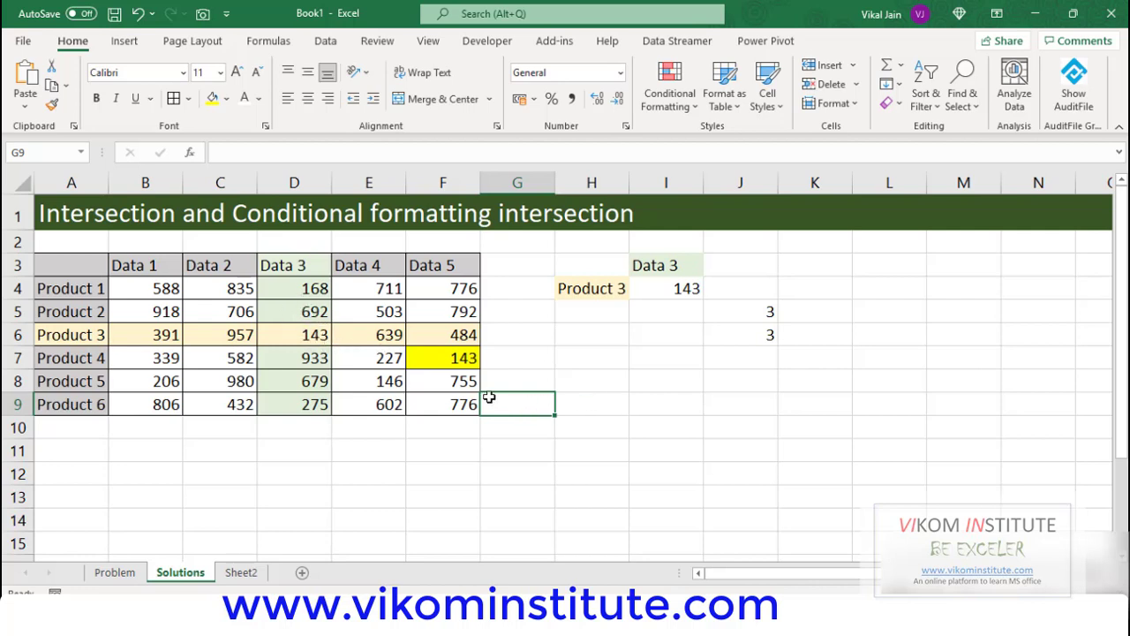
{"action": "left_click", "coordinate": [458, 360]}
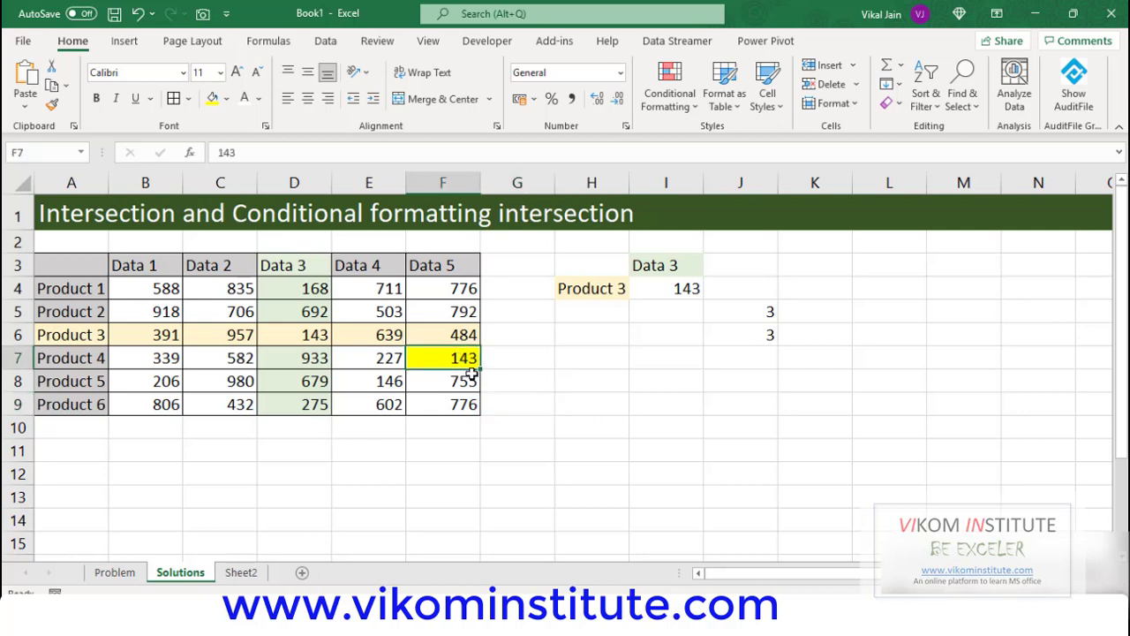
{"action": "left_click", "coordinate": [558, 380]}
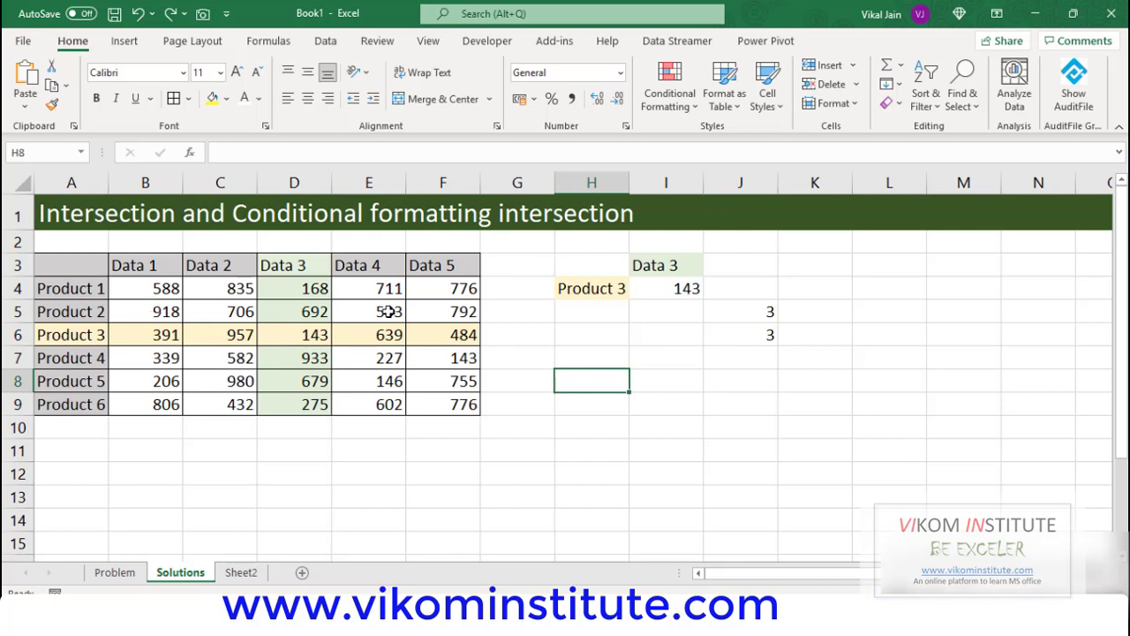
Start a new formula-based conditional formatting rule for the data values B4:F9, keeping the table's first rows and I4 in view.
{"action": "left_click_drag", "start_coordinate": [153, 287], "coordinate": [433, 404]}
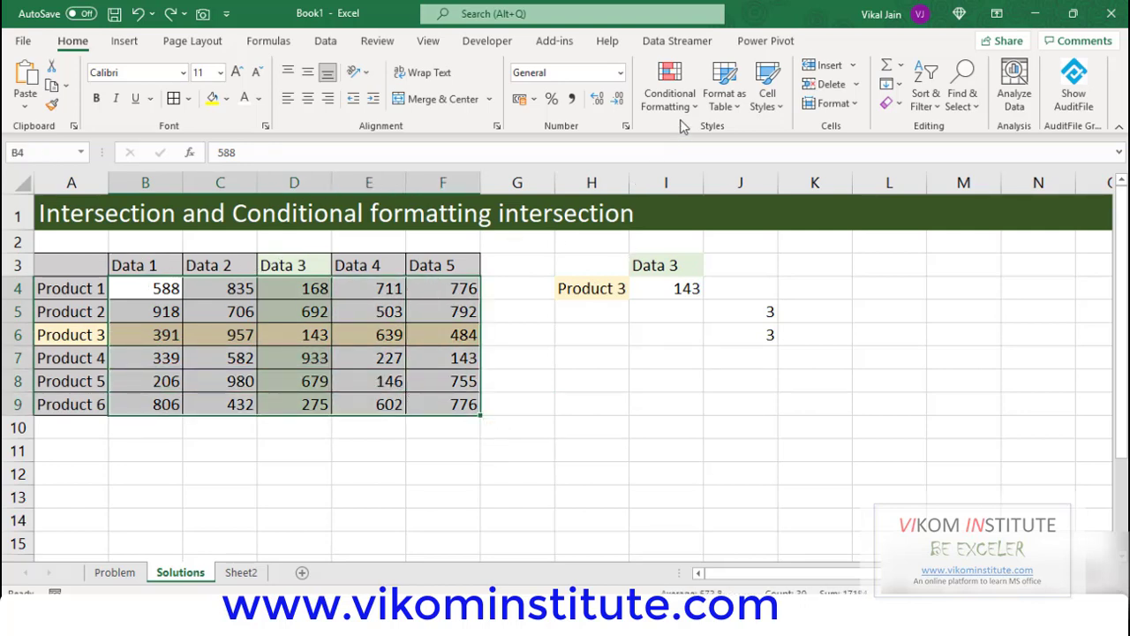
{"action": "left_click", "coordinate": [669, 92]}
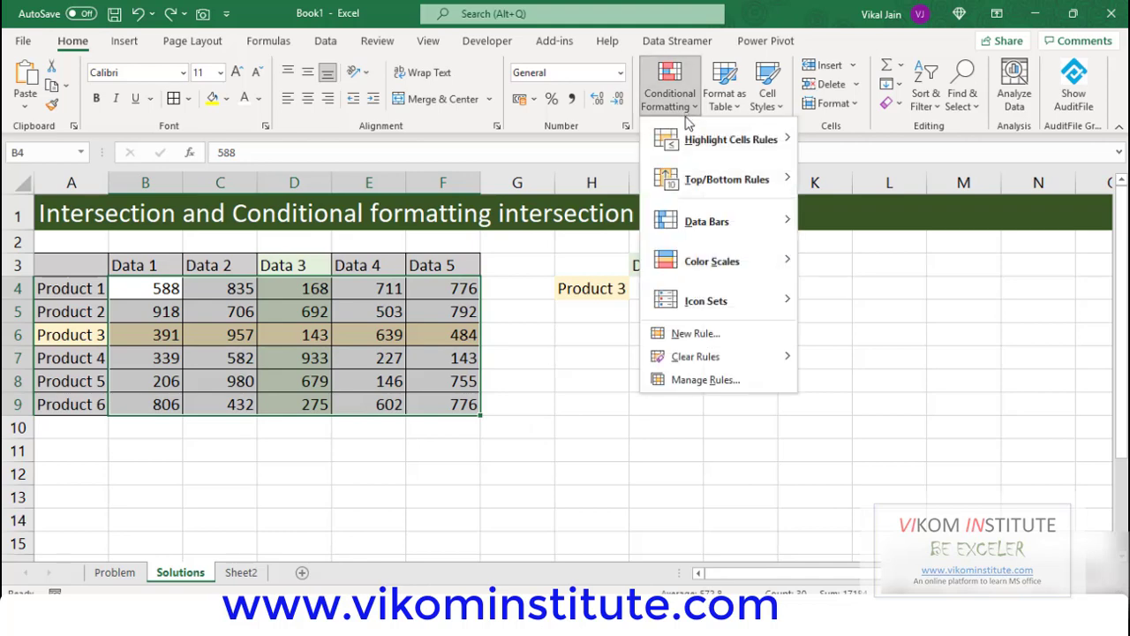
{"action": "left_click", "coordinate": [695, 336]}
{"action": "left_click", "coordinate": [448, 220]}
{"action": "left_click_drag", "start_coordinate": [471, 106], "coordinate": [500, 367]}
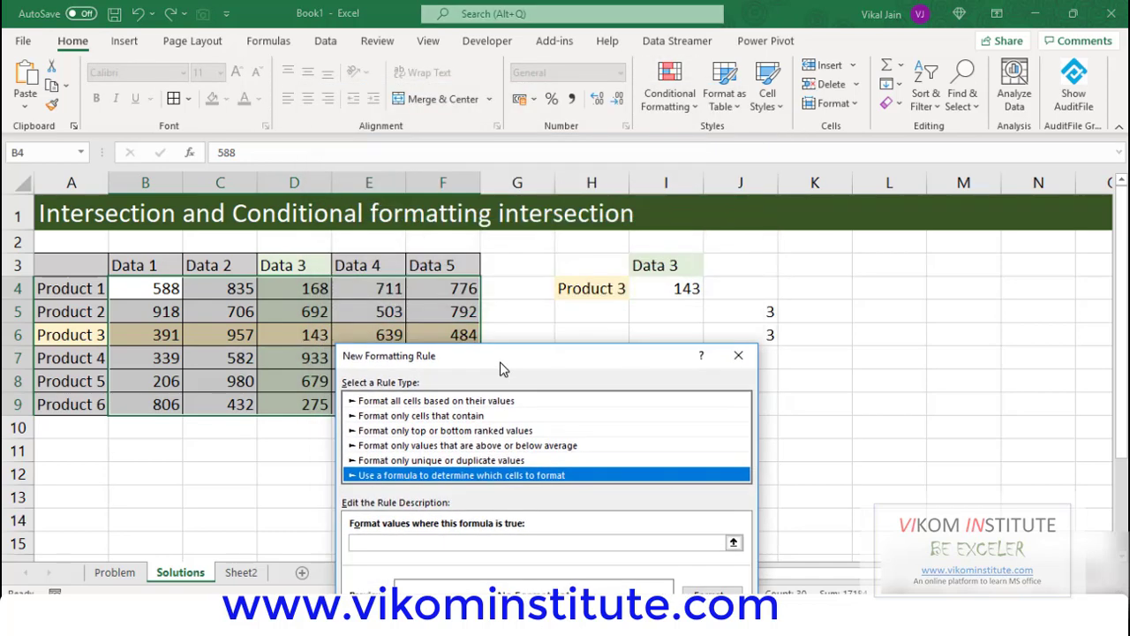
Enter =B4=$I$4 as the rule formula, comparing each data value with the lookup result in I4.
{"action": "left_click", "coordinate": [427, 542]}
{"action": "left_click", "coordinate": [154, 288]}
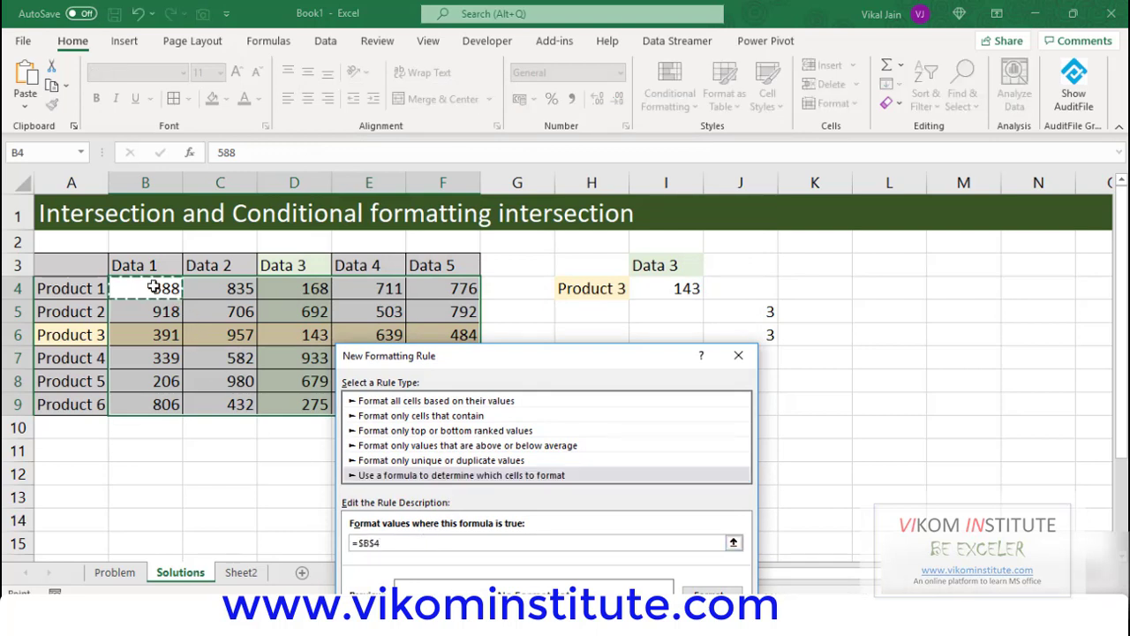
{"action": "key", "text": "F4"}
{"action": "key", "text": "F4"}
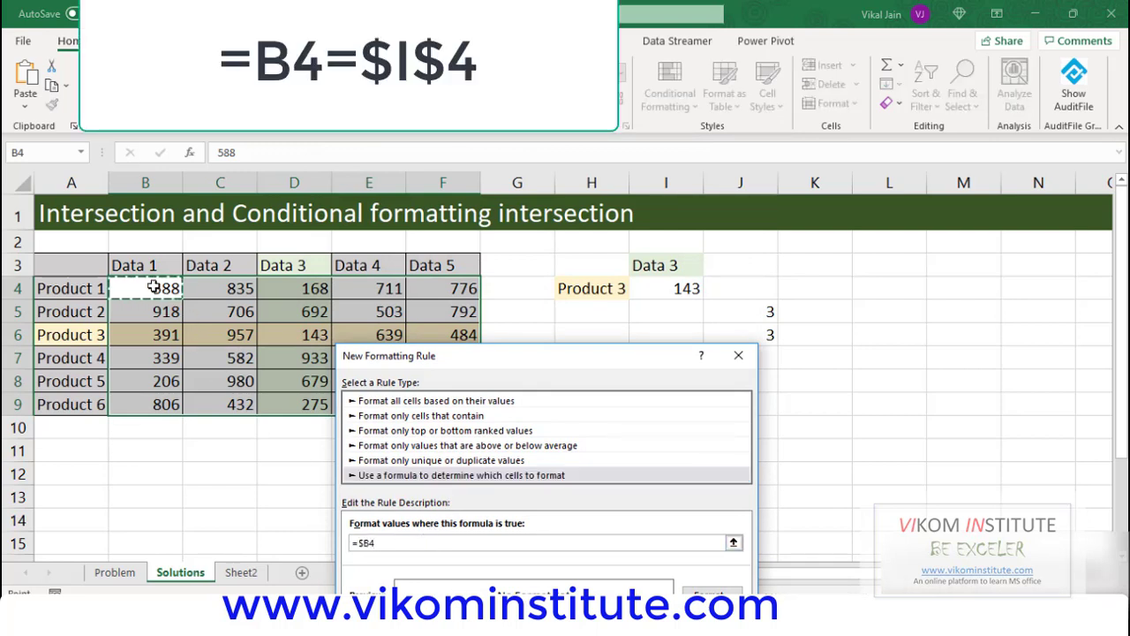
{"action": "type", "text": "="}
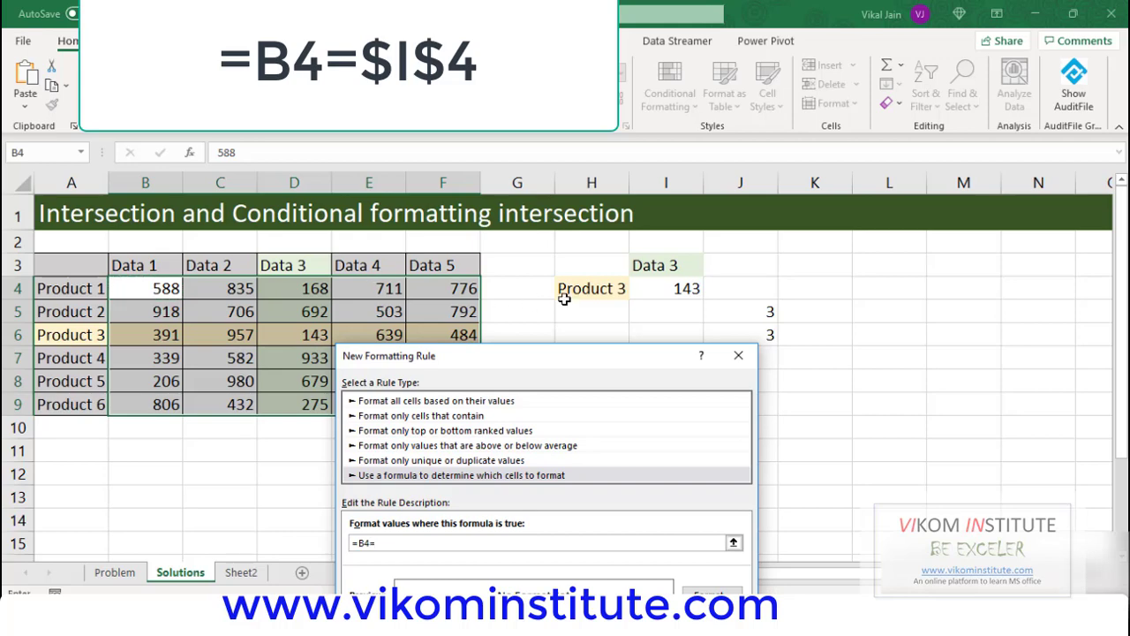
{"action": "left_click", "coordinate": [654, 298]}
Give the intersection rule a dark red fill and white font colour, and apply it to B4:F9.
{"action": "left_click_drag", "start_coordinate": [590, 358], "coordinate": [525, 110]}
{"action": "left_click", "coordinate": [649, 347]}
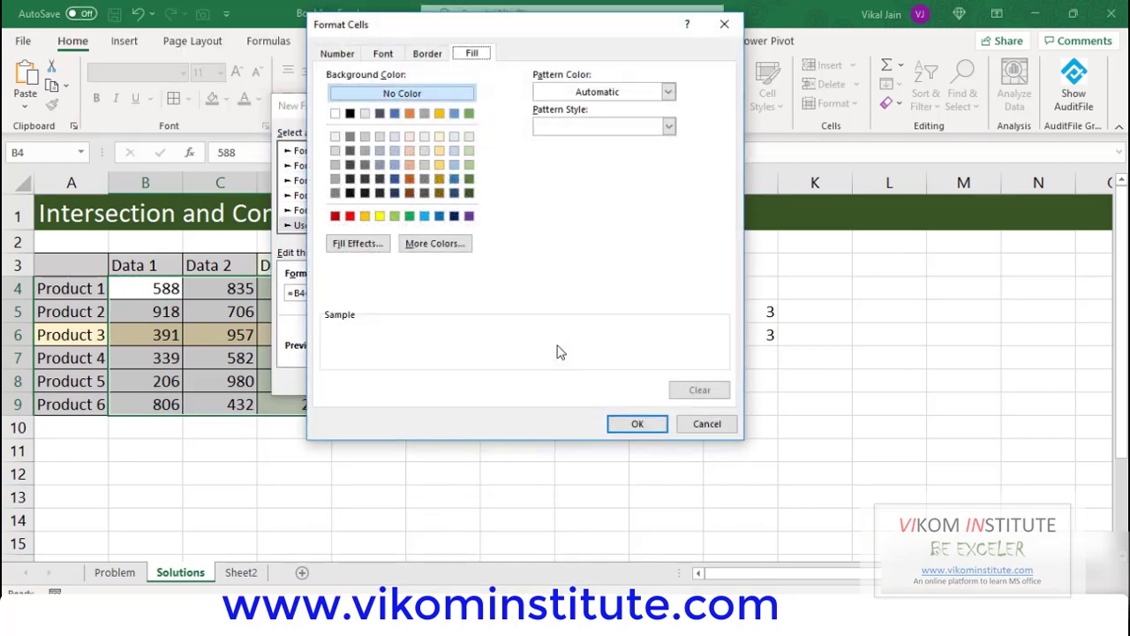
{"action": "left_click", "coordinate": [336, 217]}
{"action": "left_click", "coordinate": [382, 54]}
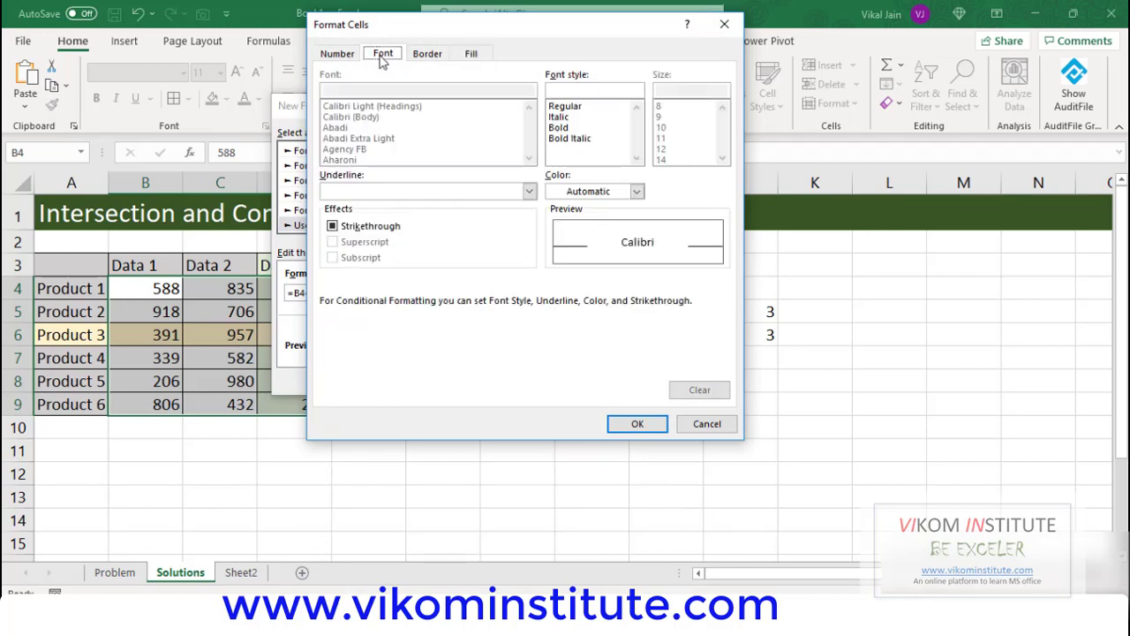
{"action": "left_click", "coordinate": [576, 192]}
{"action": "left_click", "coordinate": [554, 259]}
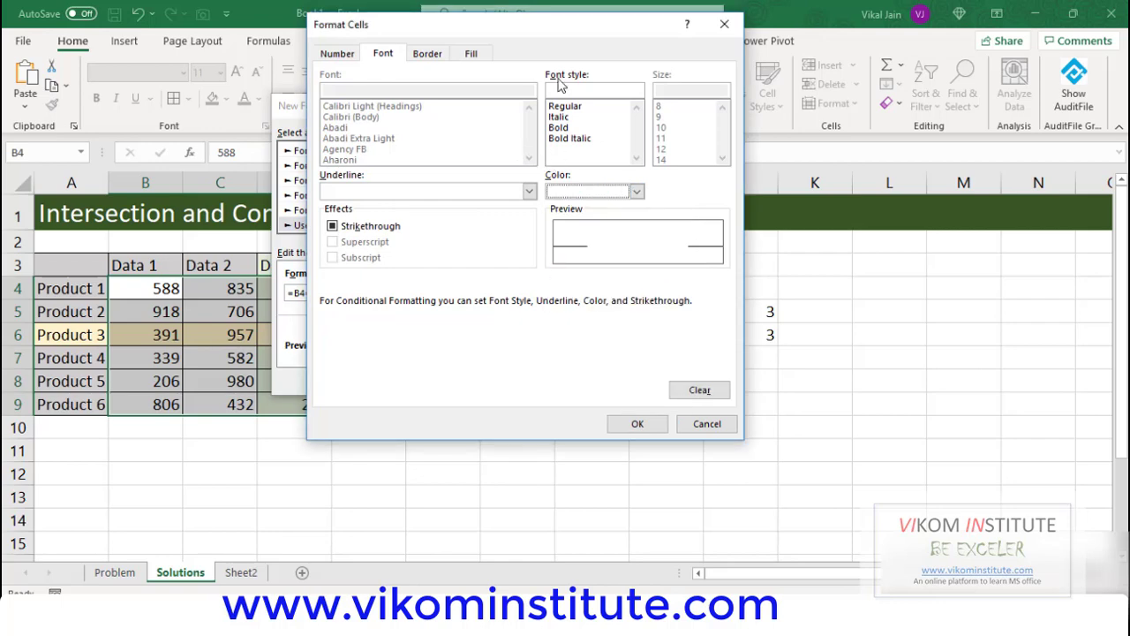
{"action": "left_click", "coordinate": [638, 423]}
{"action": "left_click", "coordinate": [593, 384]}
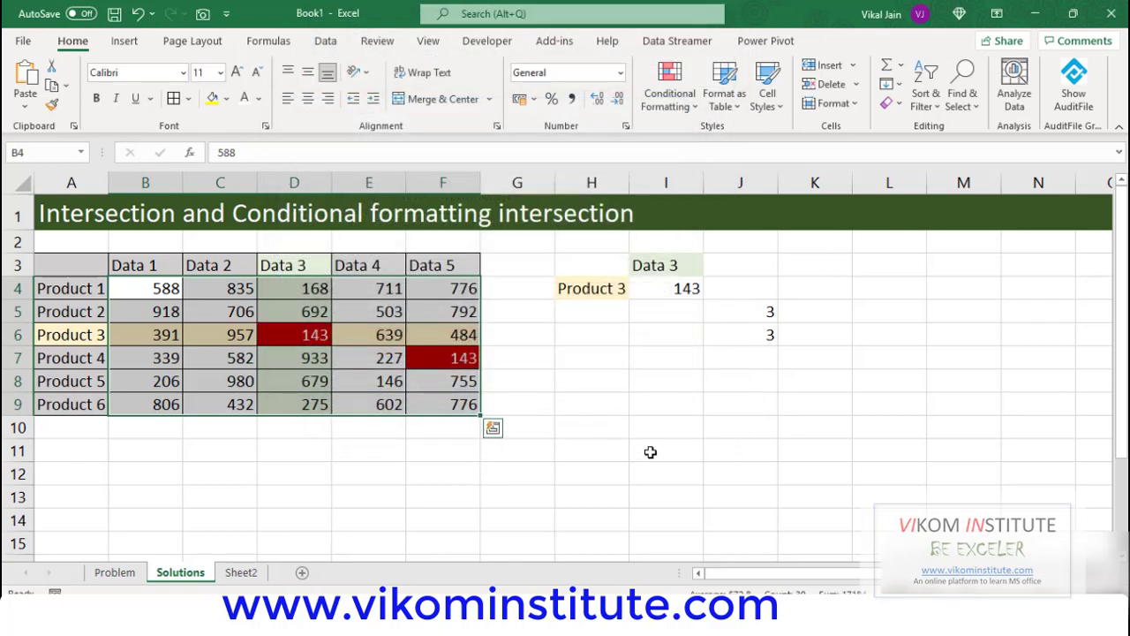
{"action": "left_click", "coordinate": [651, 452]}
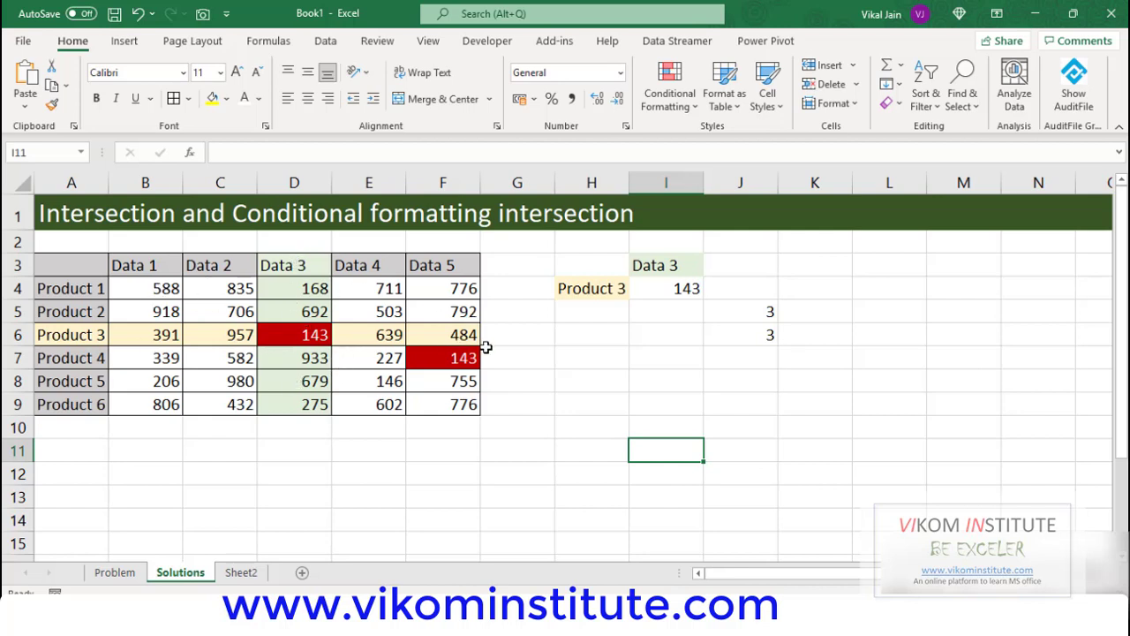
{"action": "left_click", "coordinate": [656, 334]}
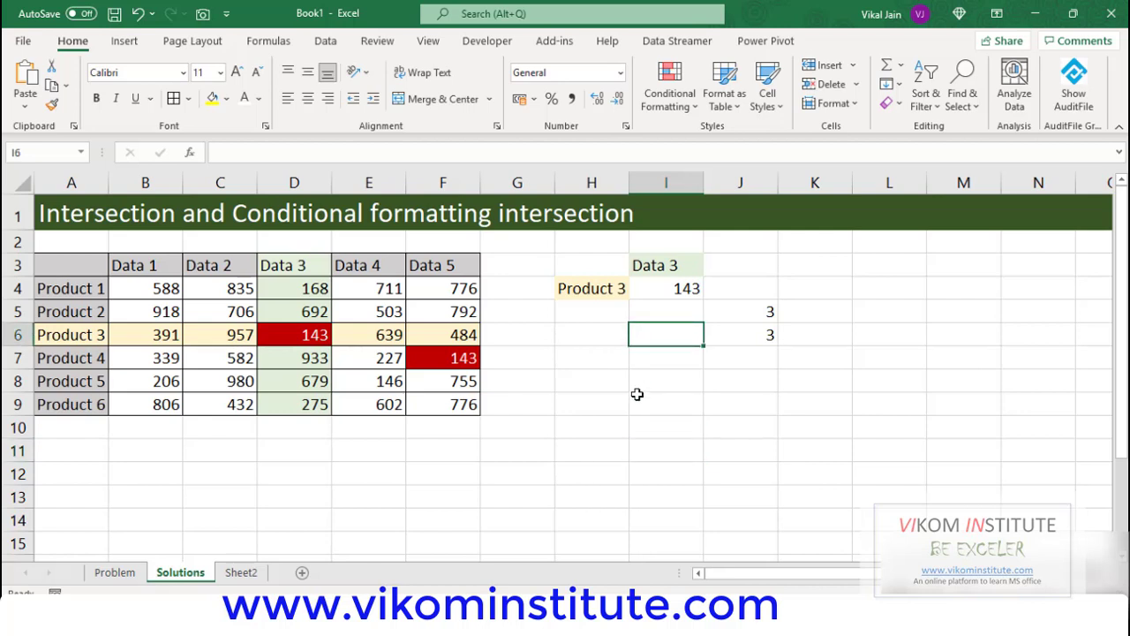
{"action": "left_click_drag", "start_coordinate": [131, 265], "coordinate": [457, 261]}
{"action": "left_click_drag", "start_coordinate": [89, 288], "coordinate": [88, 406]}
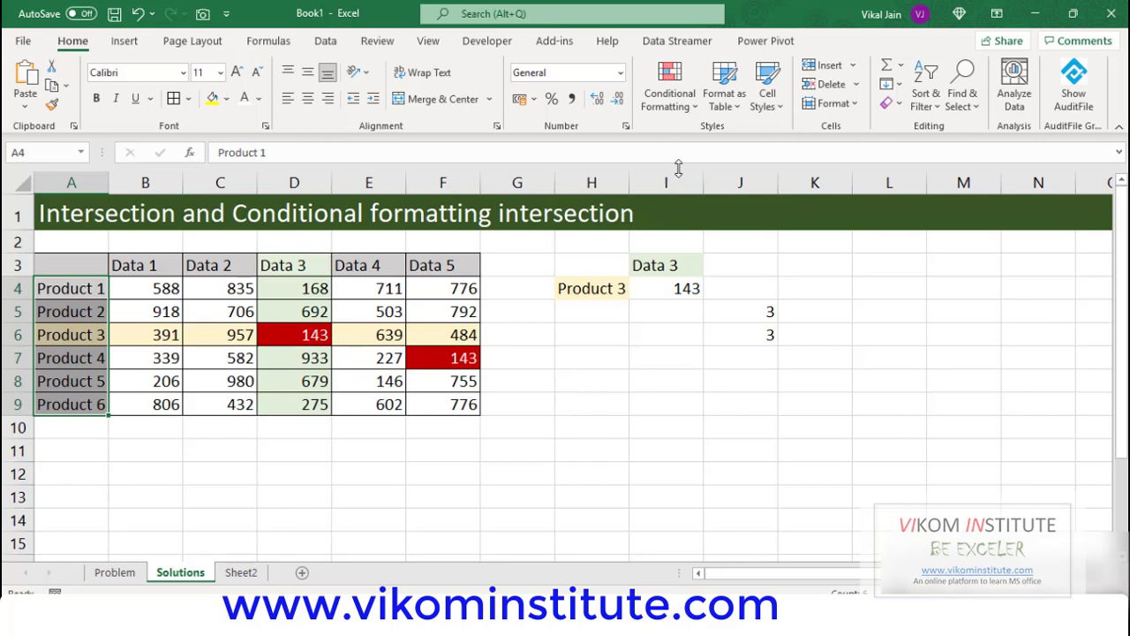
List all conditional formatting rules of this worksheet and copy B4=$I$4, without the leading equals sign, from the red rule.
{"action": "left_click", "coordinate": [691, 112]}
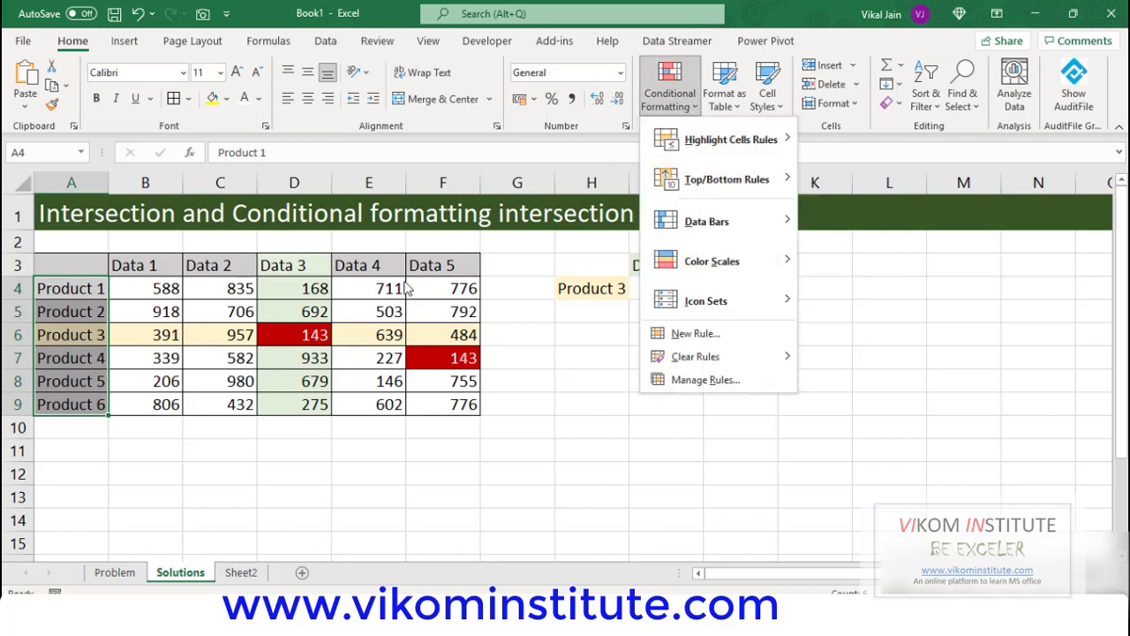
{"action": "left_click", "coordinate": [664, 381]}
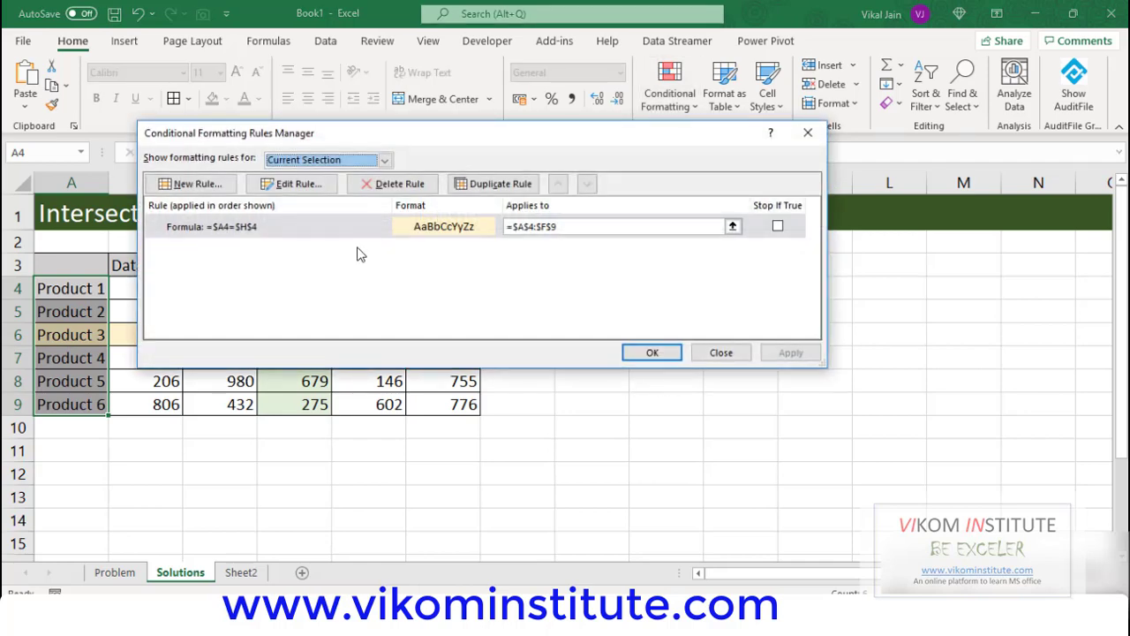
{"action": "left_click", "coordinate": [384, 160]}
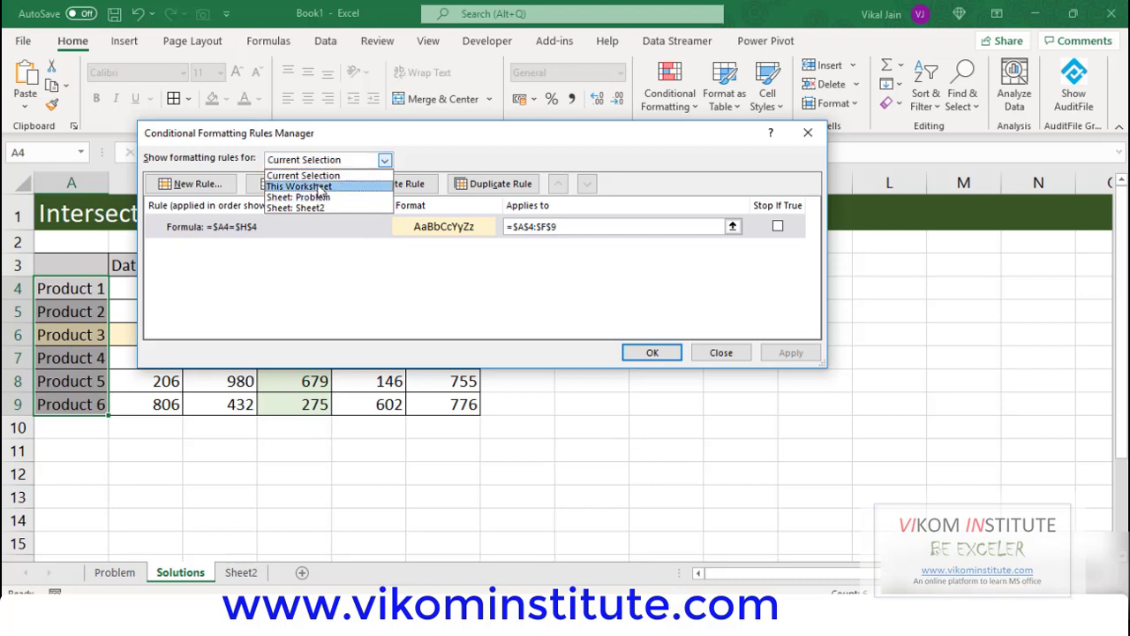
{"action": "left_click", "coordinate": [311, 187]}
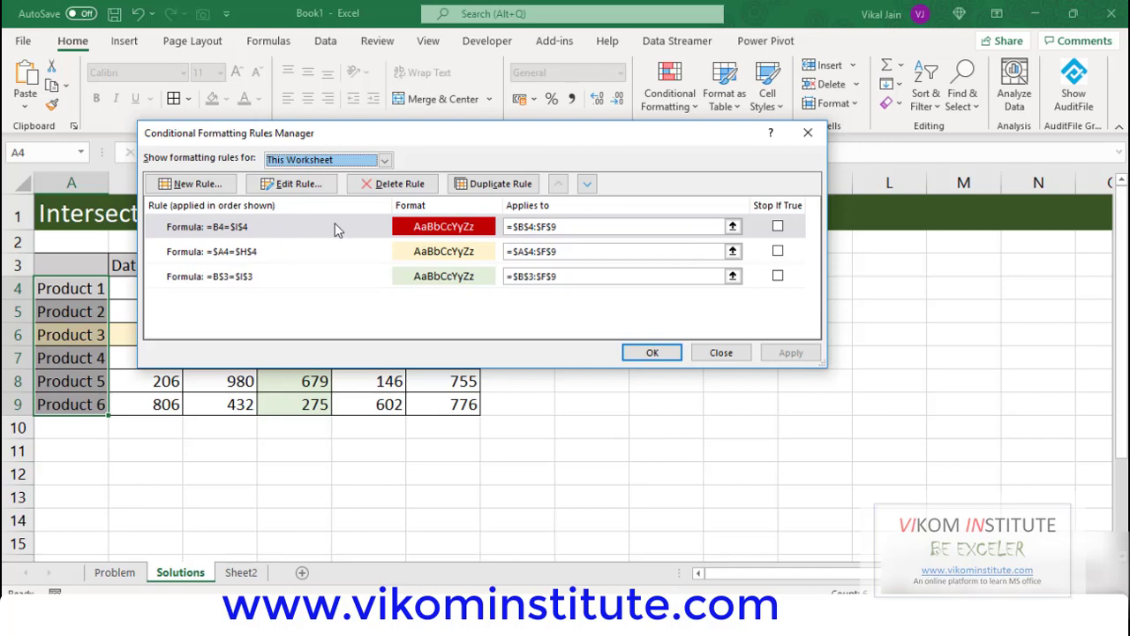
{"action": "double_click", "coordinate": [335, 230]}
{"action": "left_click_drag", "start_coordinate": [330, 292], "coordinate": [305, 292]}
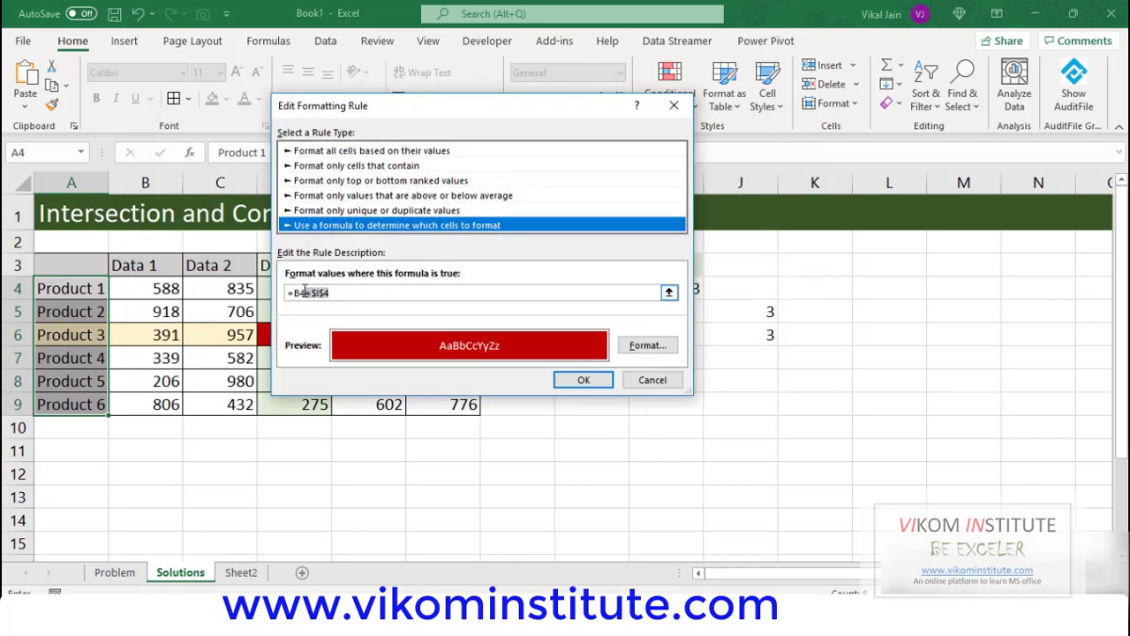
{"action": "key", "text": "Return"}
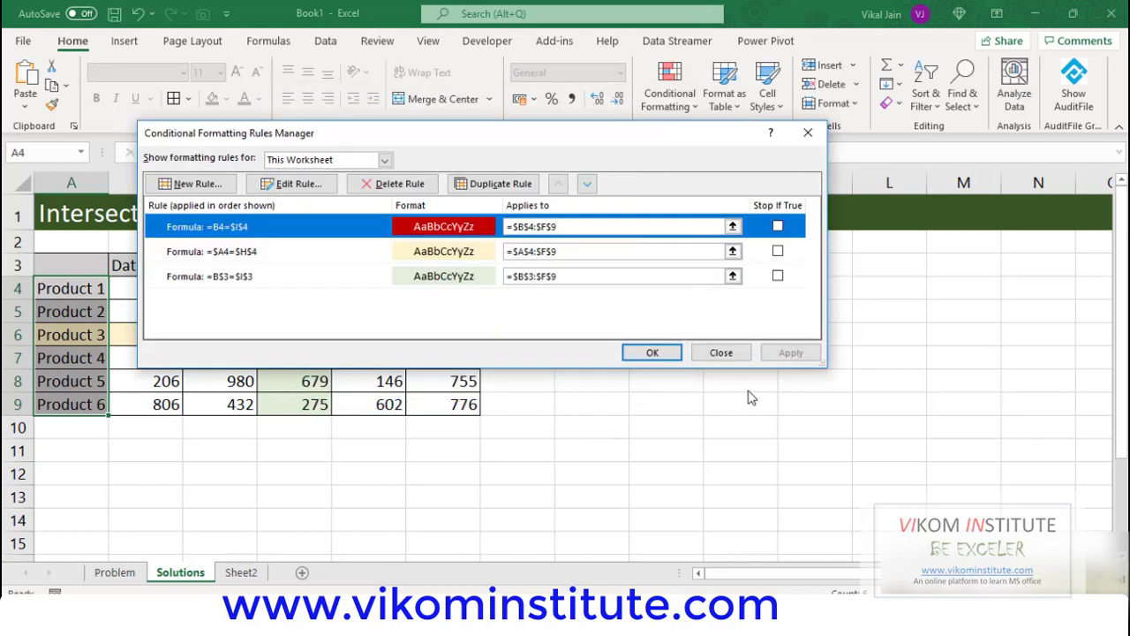
{"action": "key", "text": "Return"}
Put the copied red-rule condition B4=$I$4 into cell J8 as plain text.
{"action": "left_click", "coordinate": [756, 383]}
{"action": "type", "text": "B4=$I$4"}
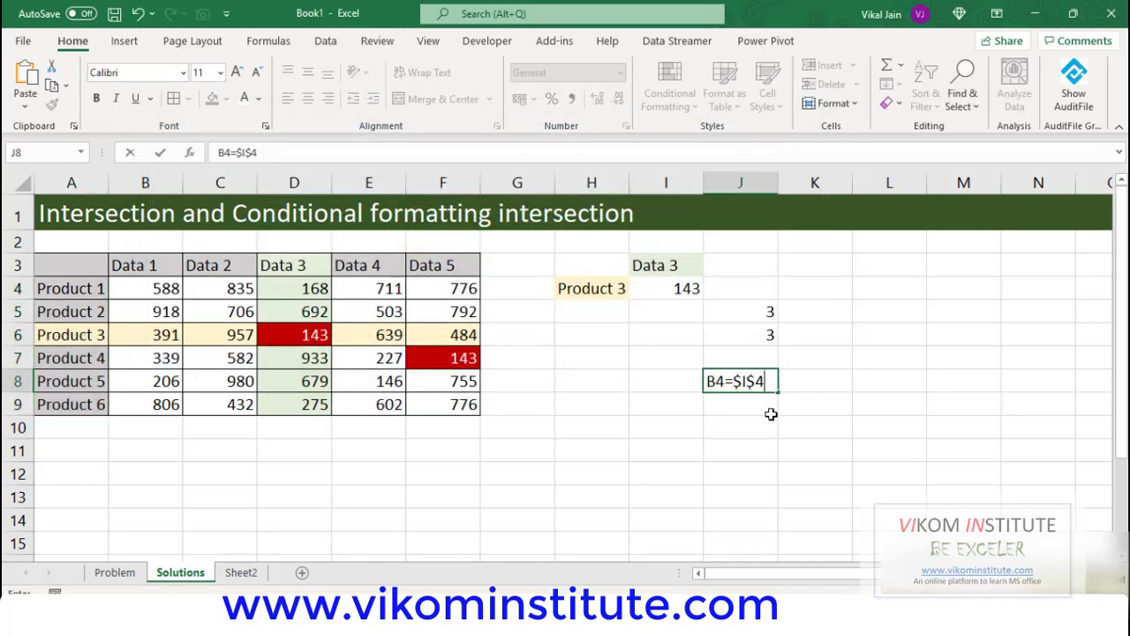
{"action": "left_click", "coordinate": [754, 425]}
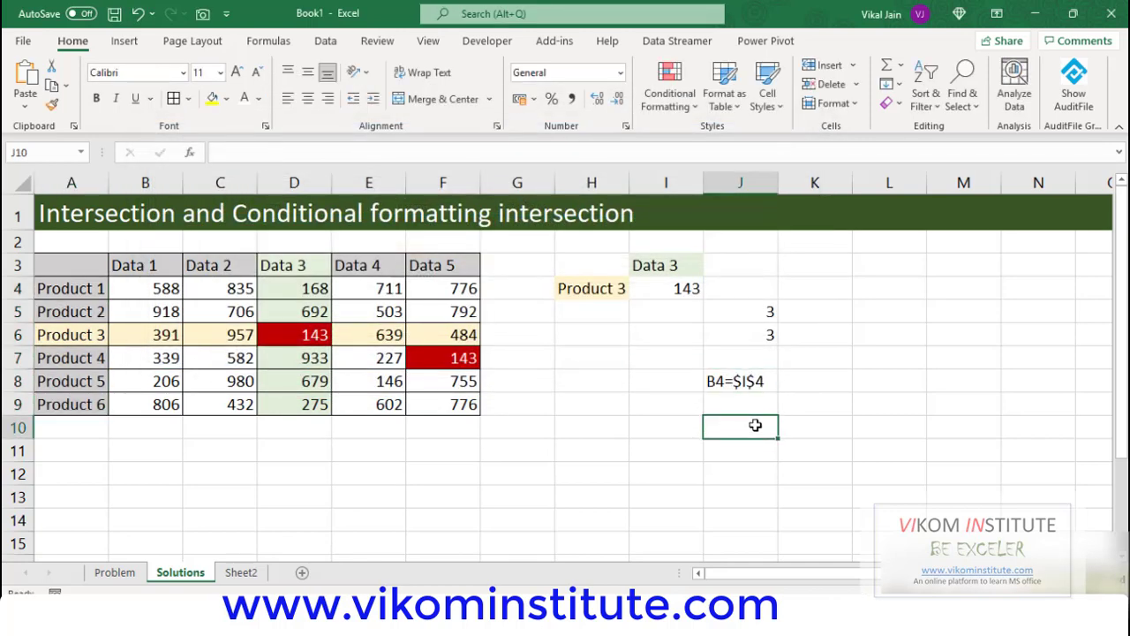
Copy the condition $A4=$H$4, without the leading equals sign, from the worksheet's gold row rule and close the rules list.
{"action": "left_click", "coordinate": [692, 110]}
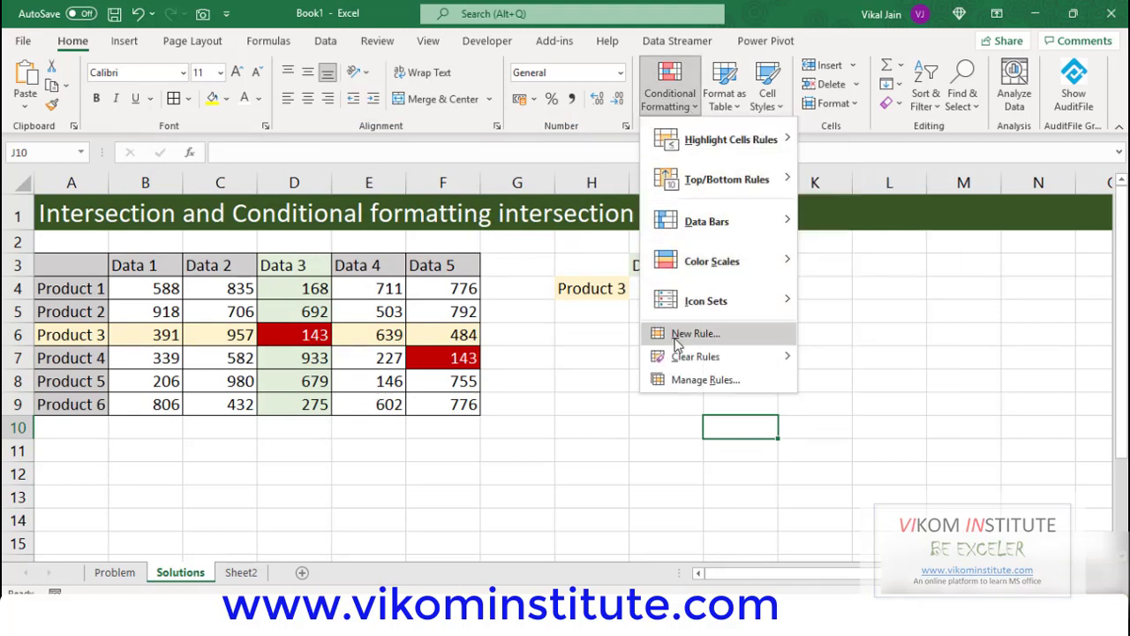
{"action": "left_click", "coordinate": [711, 380]}
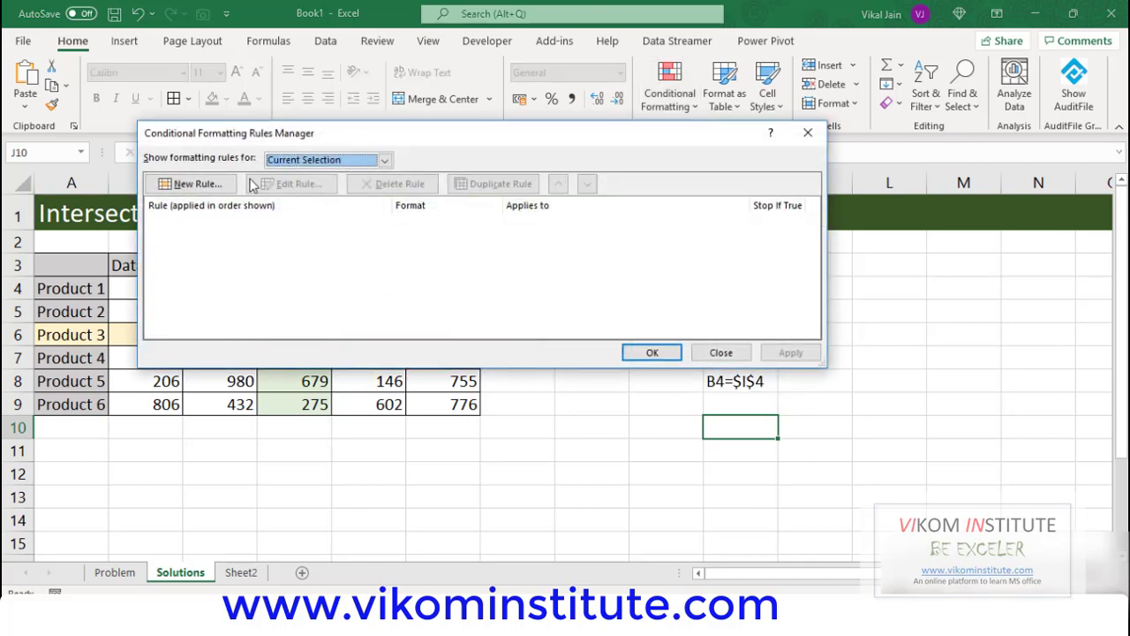
{"action": "left_click", "coordinate": [320, 160]}
{"action": "left_click", "coordinate": [299, 186]}
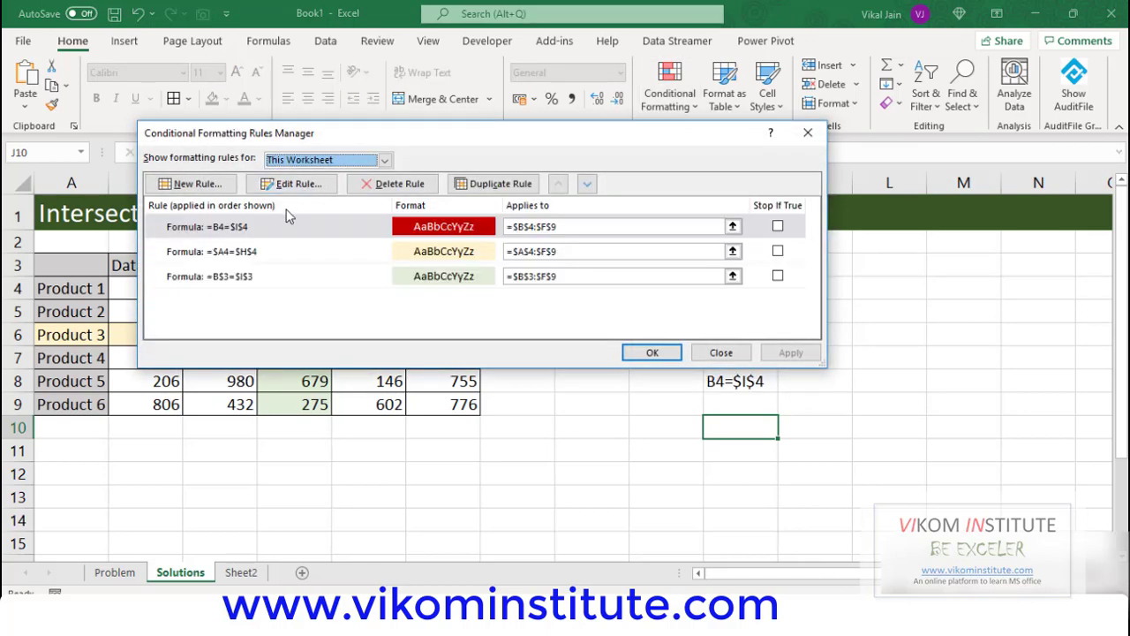
{"action": "double_click", "coordinate": [253, 251]}
{"action": "left_click_drag", "start_coordinate": [341, 293], "coordinate": [298, 293]}
{"action": "key", "text": "ctrl+c"}
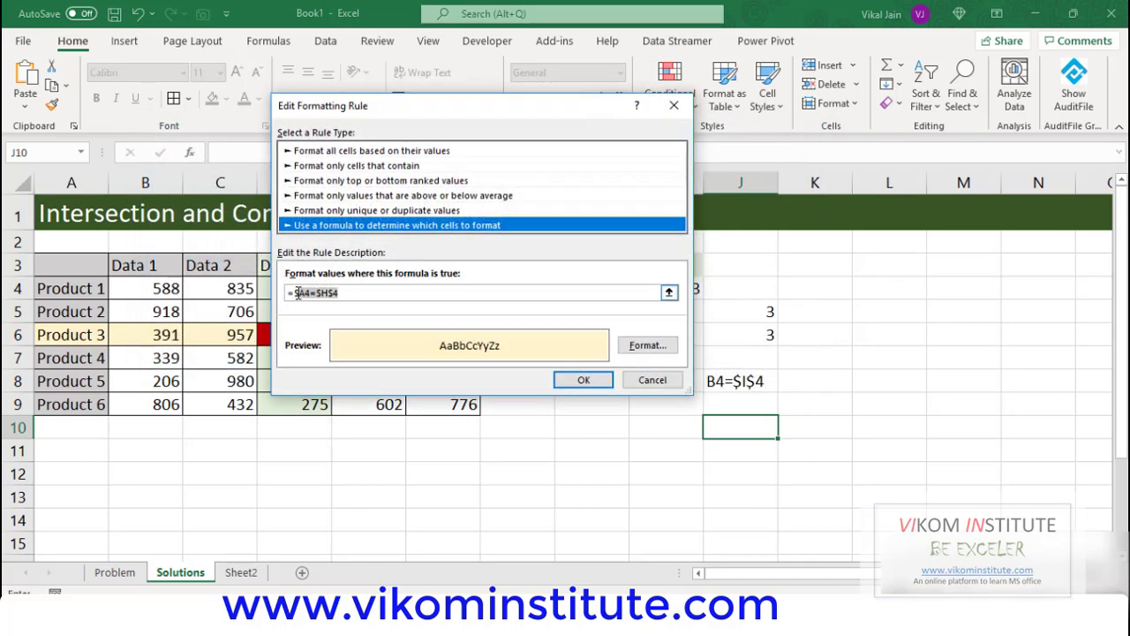
{"action": "key", "text": "Return"}
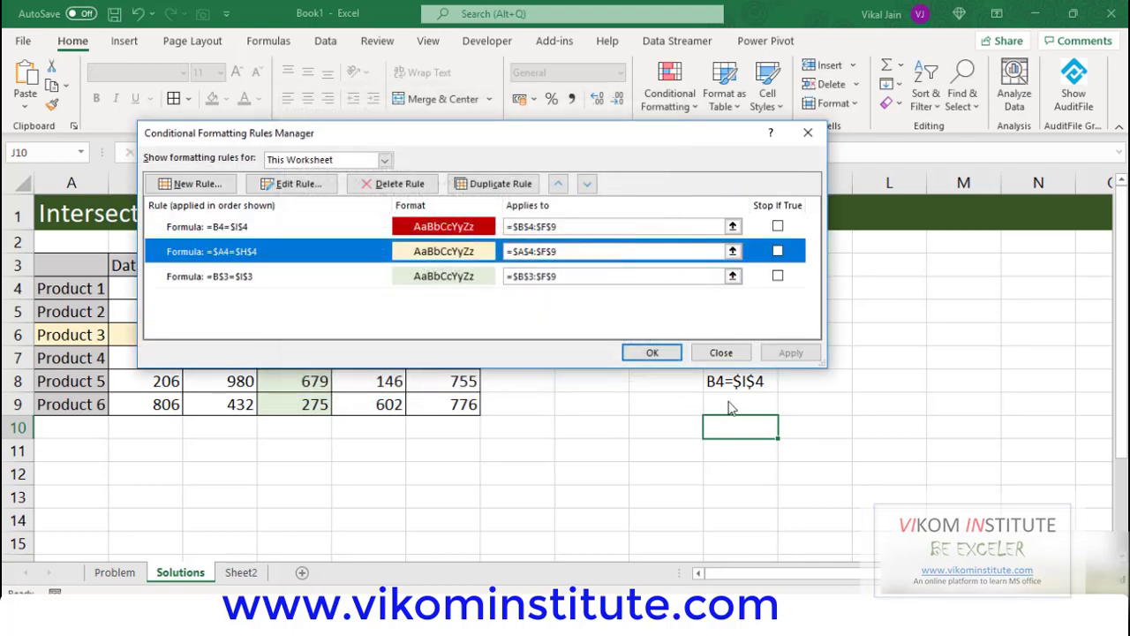
{"action": "key", "text": "Return"}
Put the copied row condition $A4=$H$4 into cell J9 as plain text.
{"action": "left_click", "coordinate": [727, 402]}
{"action": "key", "text": "F2"}
{"action": "key", "text": "ctrl+v"}
{"action": "left_click", "coordinate": [747, 446]}
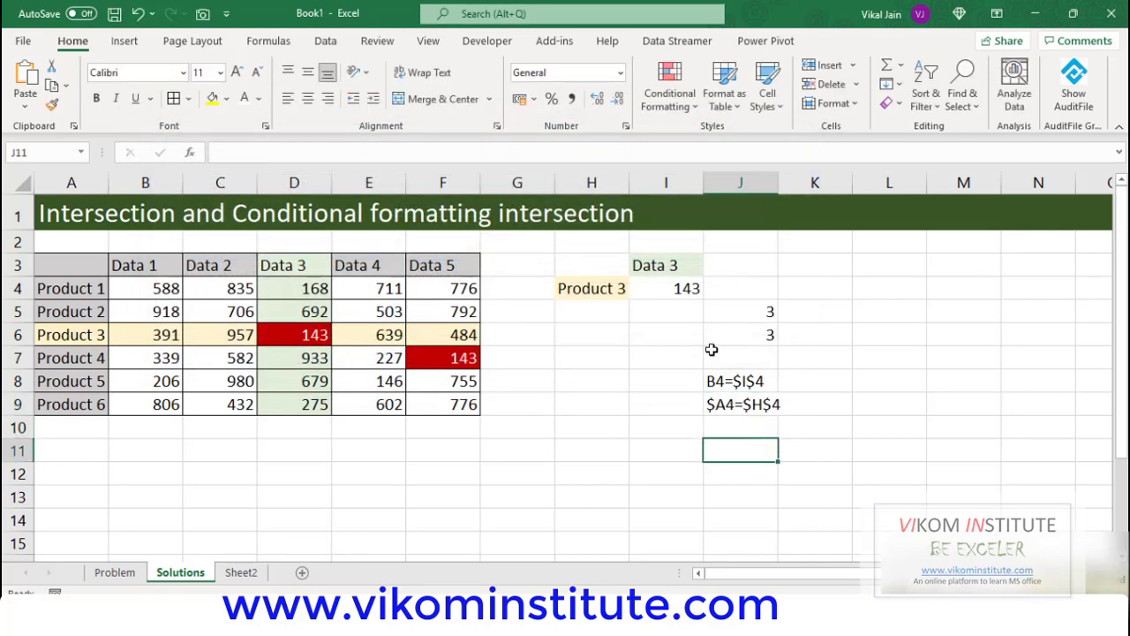
Copy the condition B$3=$I$3, without the leading equals sign, from the worksheet's green column rule and close the rules list.
{"action": "left_click", "coordinate": [669, 88]}
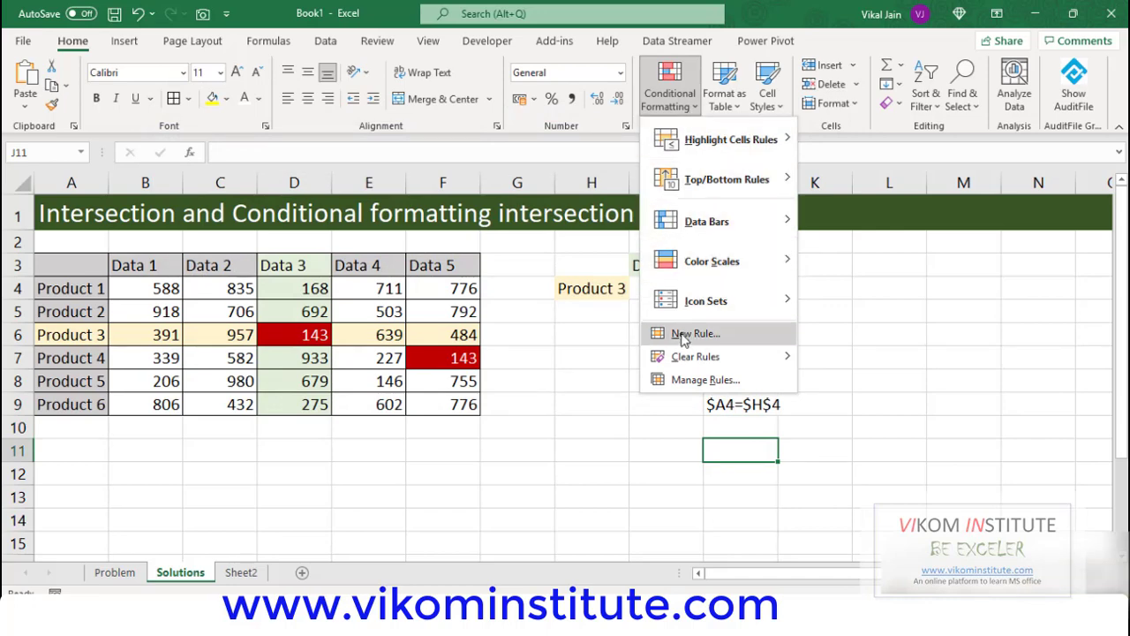
{"action": "left_click", "coordinate": [704, 379]}
{"action": "left_click", "coordinate": [305, 159]}
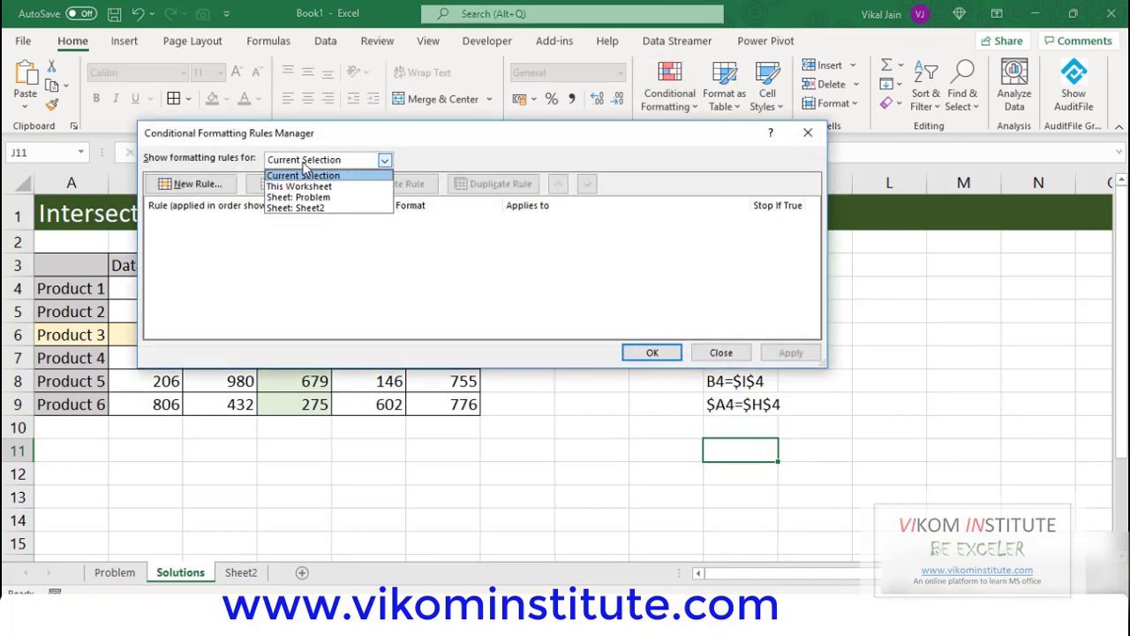
{"action": "left_click", "coordinate": [300, 187]}
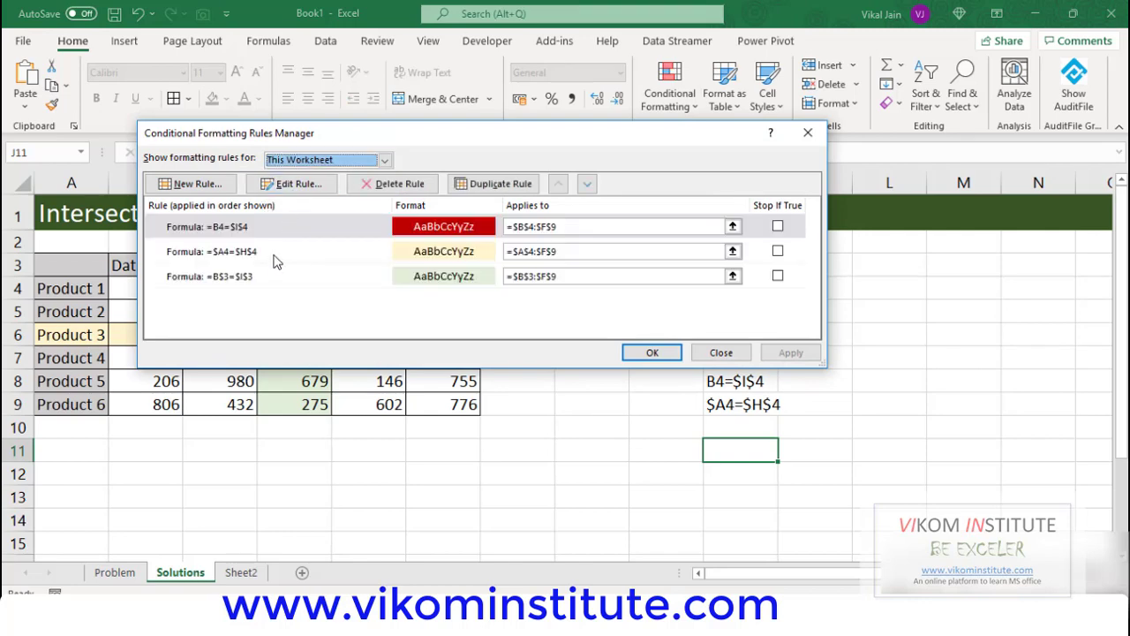
{"action": "double_click", "coordinate": [270, 279]}
{"action": "left_click_drag", "start_coordinate": [335, 292], "coordinate": [294, 292]}
{"action": "key", "text": "ctrl+c"}
{"action": "left_click", "coordinate": [294, 292]}
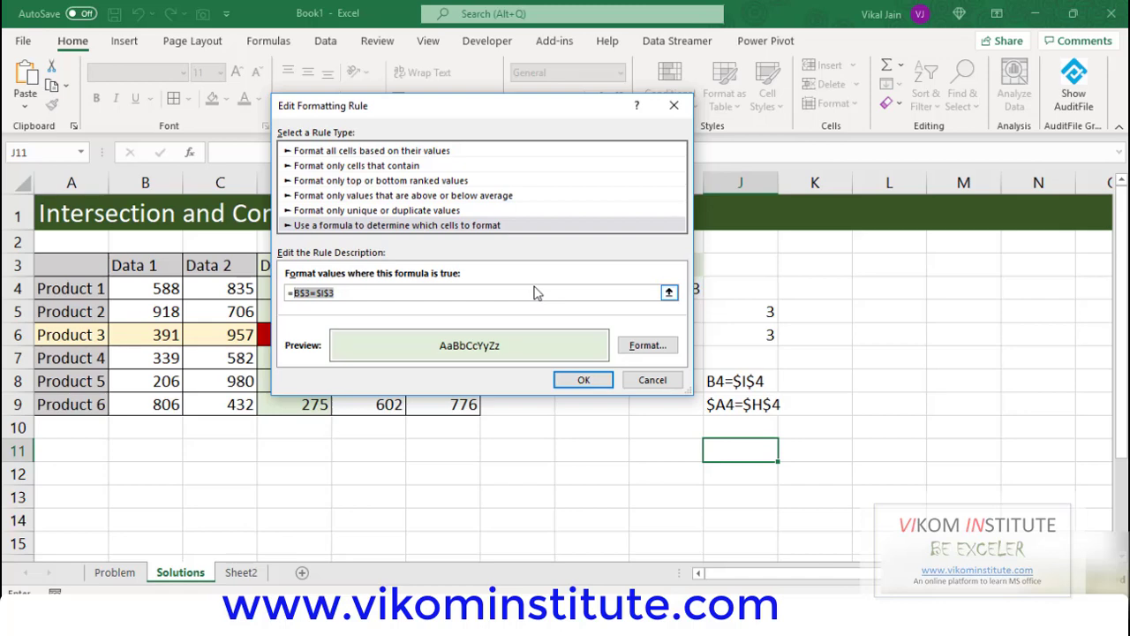
{"action": "key", "text": "Return"}
{"action": "key", "text": "Return"}
Put the copied column condition B$3=$I$3 into cell J10 as plain text.
{"action": "double_click", "coordinate": [721, 426]}
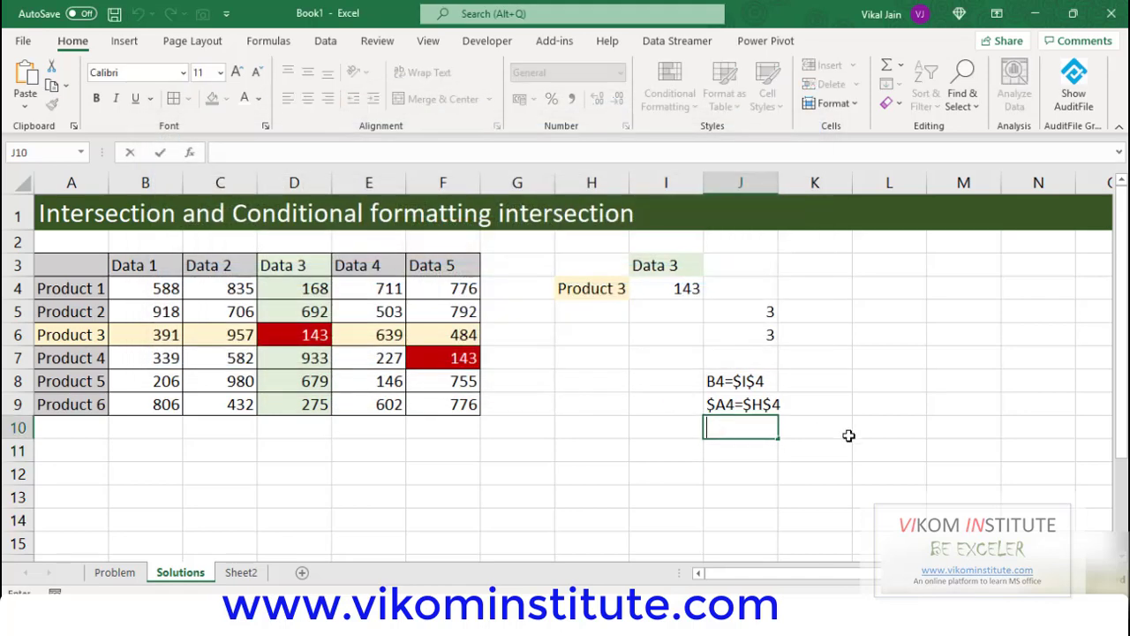
{"action": "key", "text": "ctrl+v"}
{"action": "key", "text": "Return"}
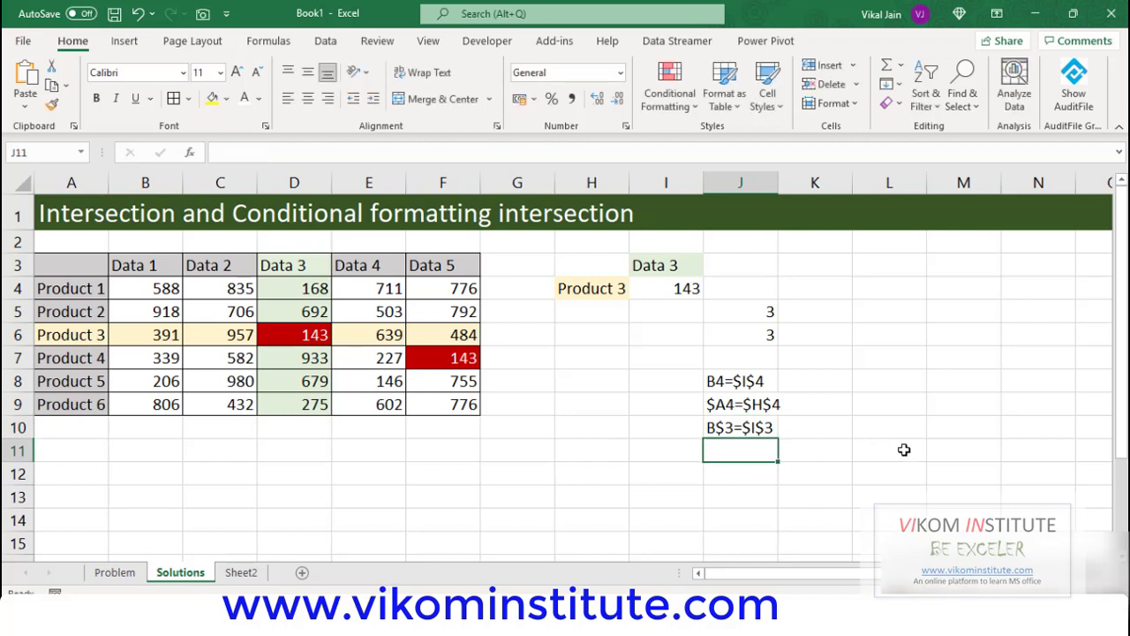
{"action": "type", "text": "=and"}
{"action": "key", "text": "Tab"}
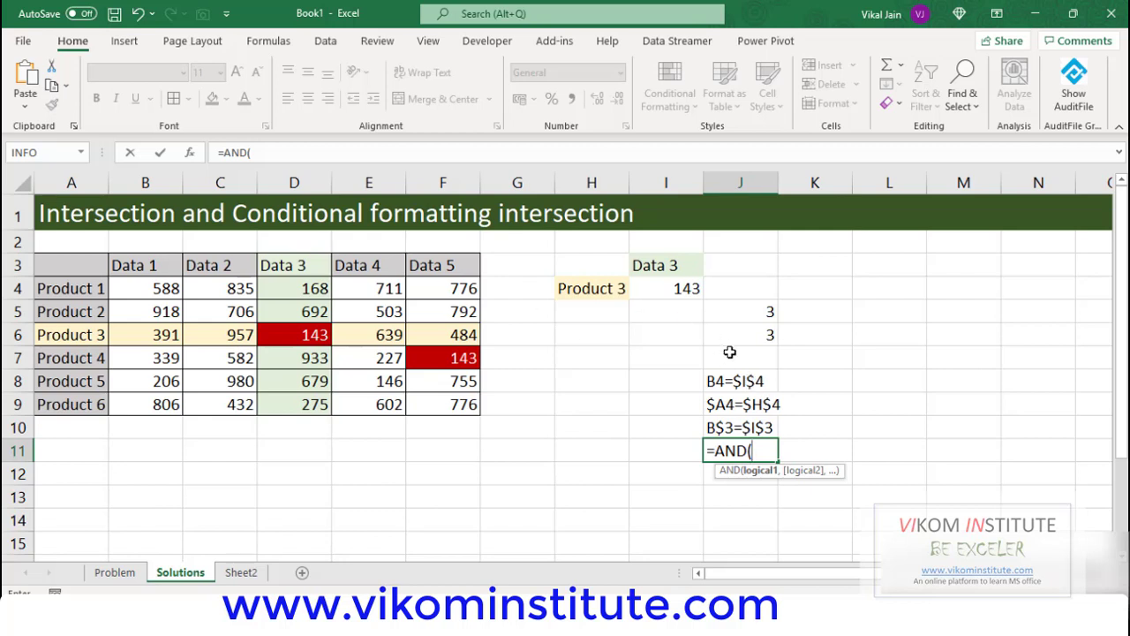
{"action": "key", "text": "Escape"}
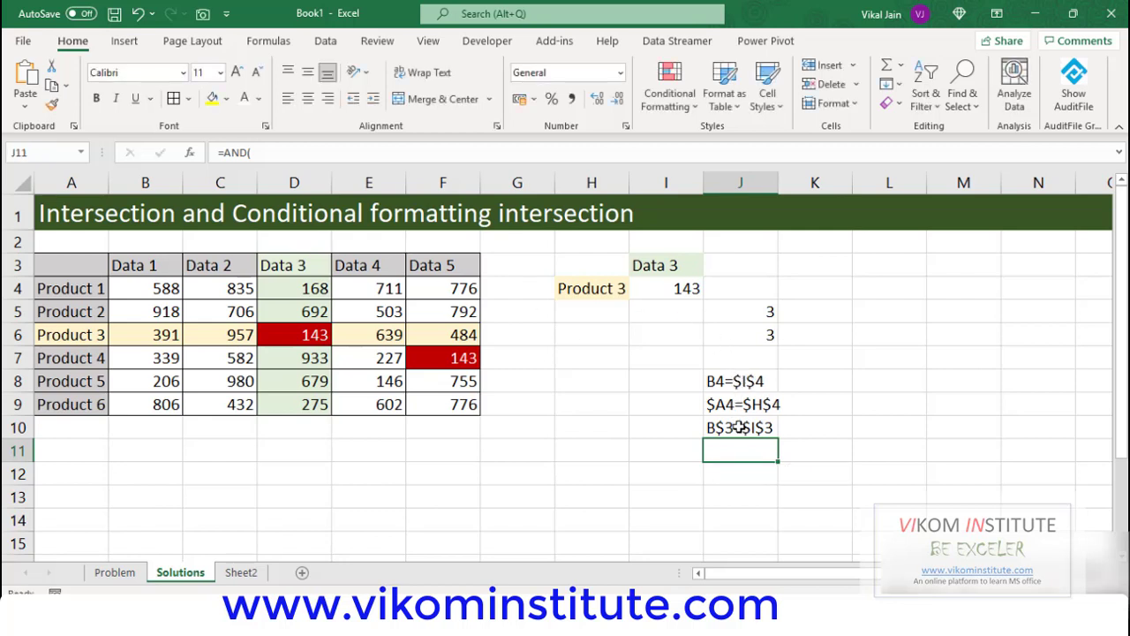
{"action": "left_click", "coordinate": [740, 380]}
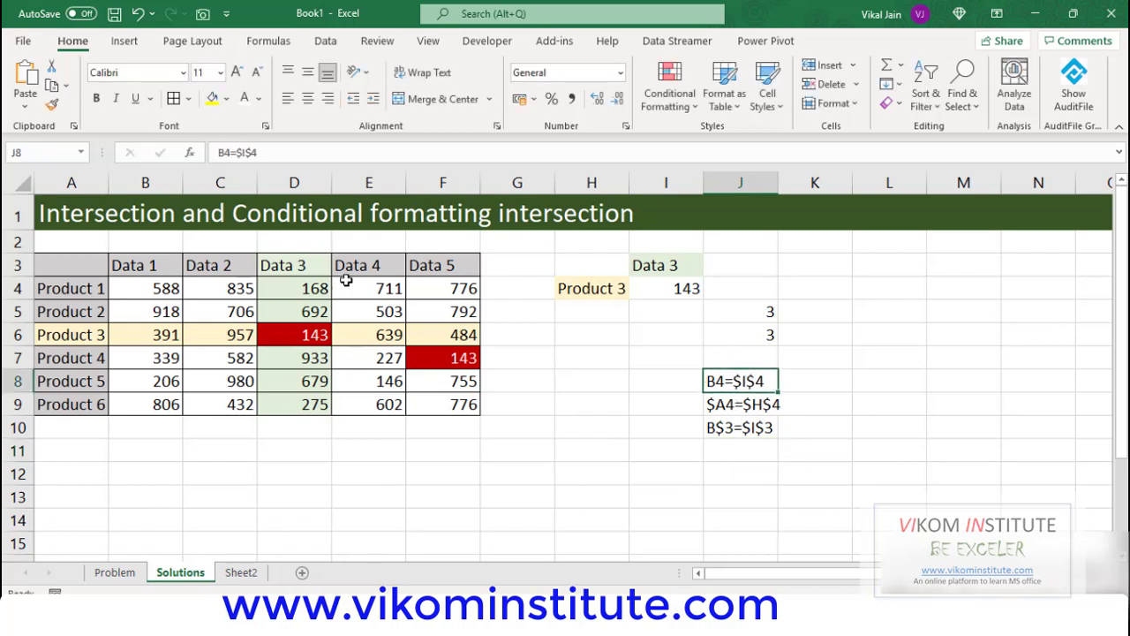
{"action": "left_click", "coordinate": [74, 126]}
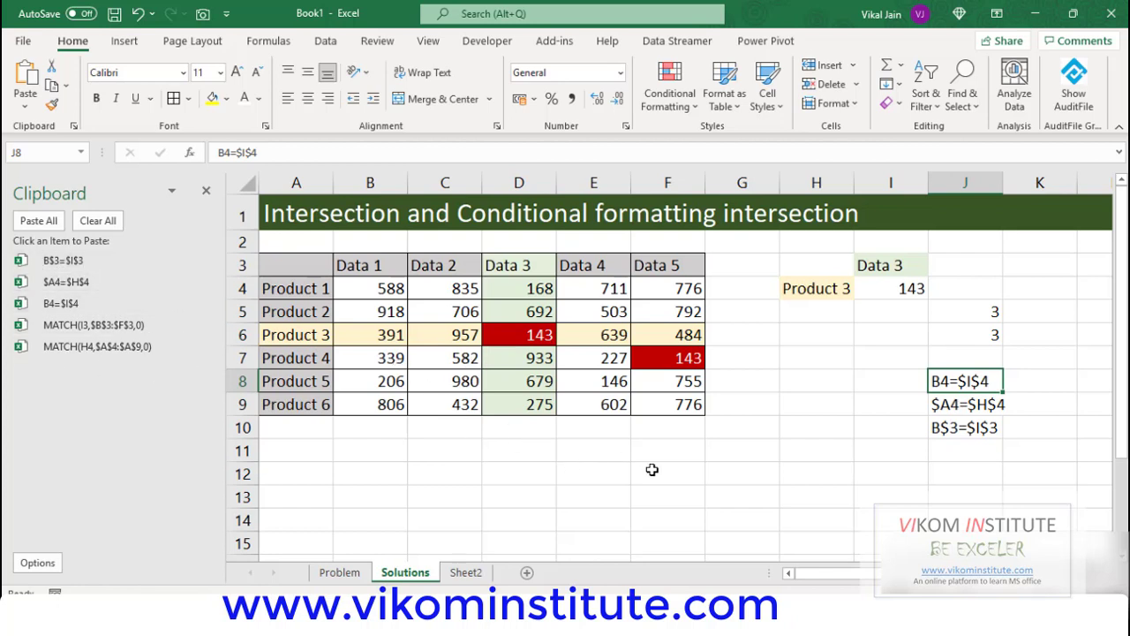
{"action": "left_click", "coordinate": [206, 189]}
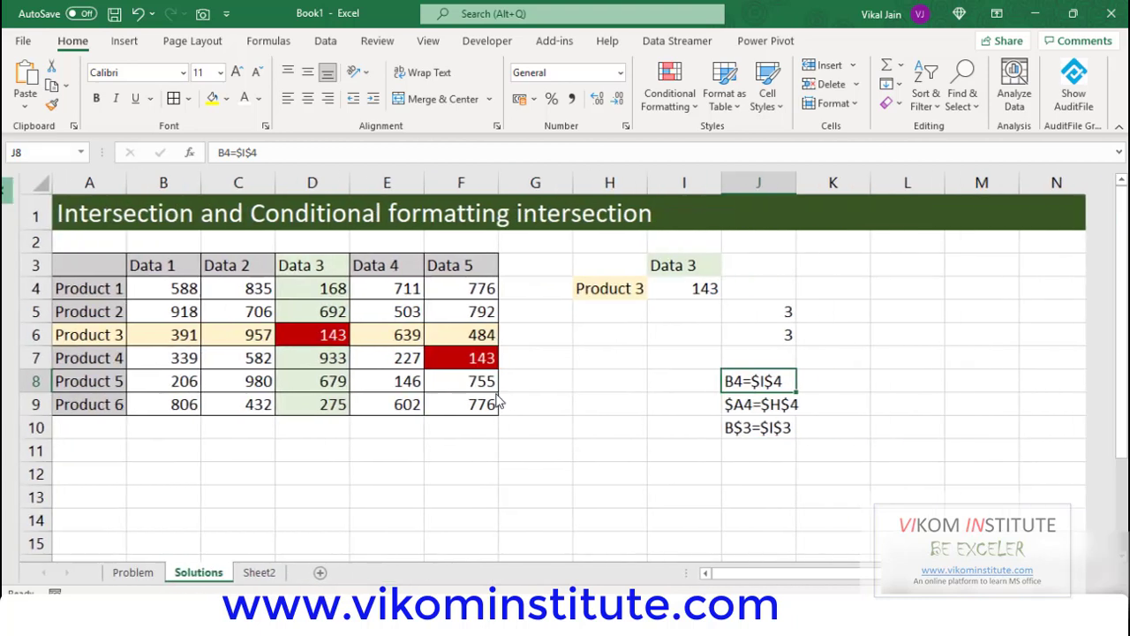
Enter =AND(B$3=$I$3,$A4=$H$4,B4=$I$4) in cell H11, inserting the three conditions from the stored clipboard items.
{"action": "left_click", "coordinate": [610, 446]}
{"action": "type", "text": "=and"}
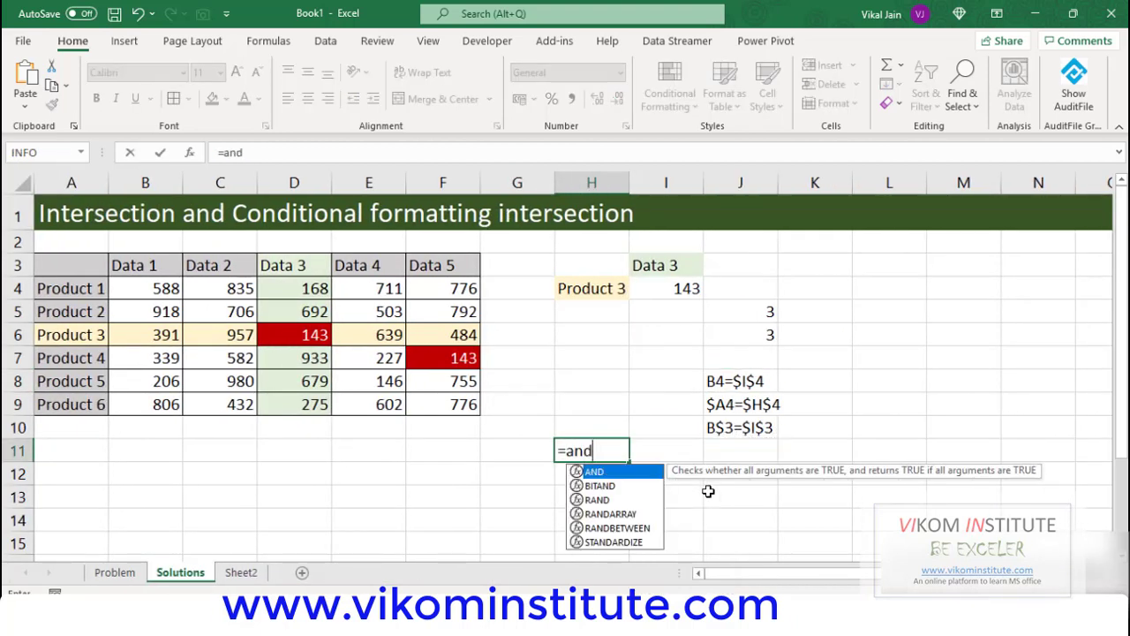
{"action": "key", "text": "Tab"}
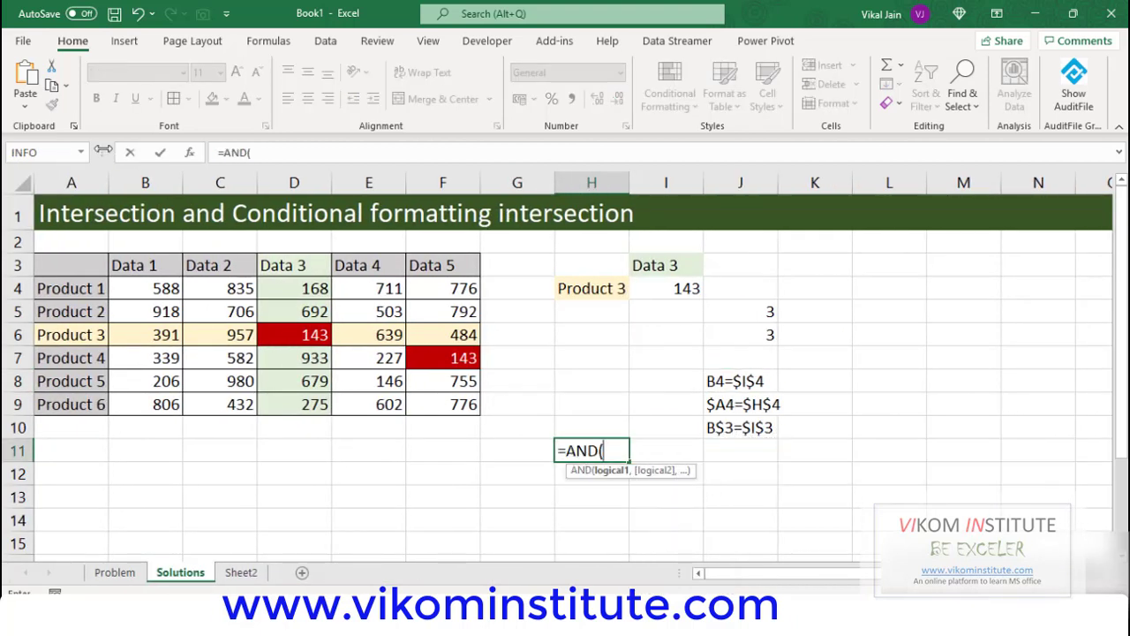
{"action": "left_click", "coordinate": [74, 127]}
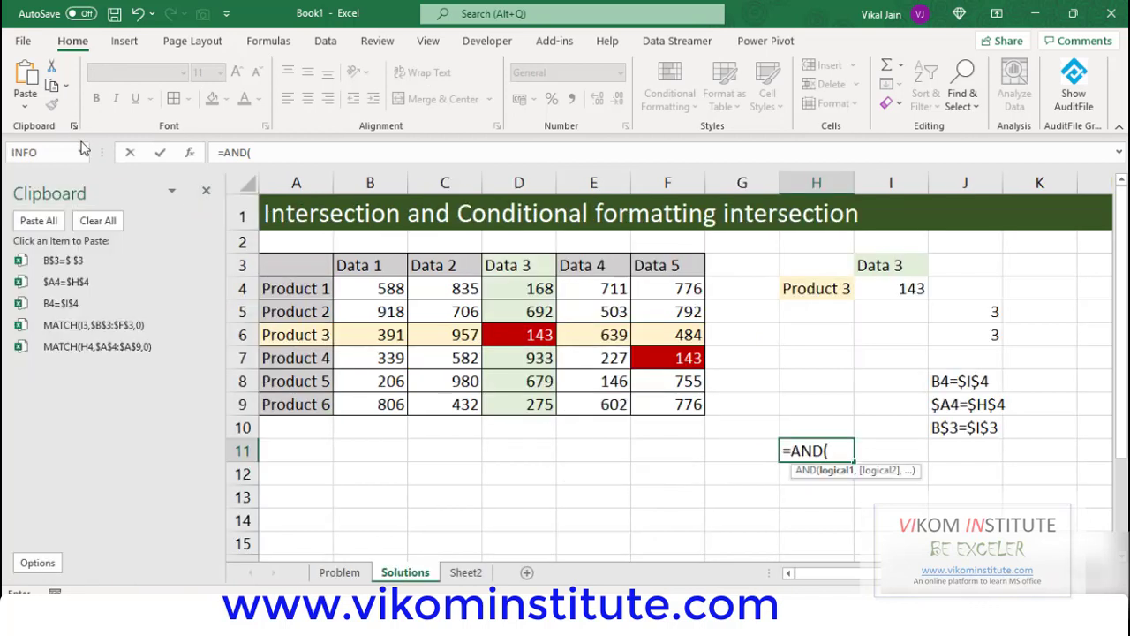
{"action": "left_click", "coordinate": [64, 260]}
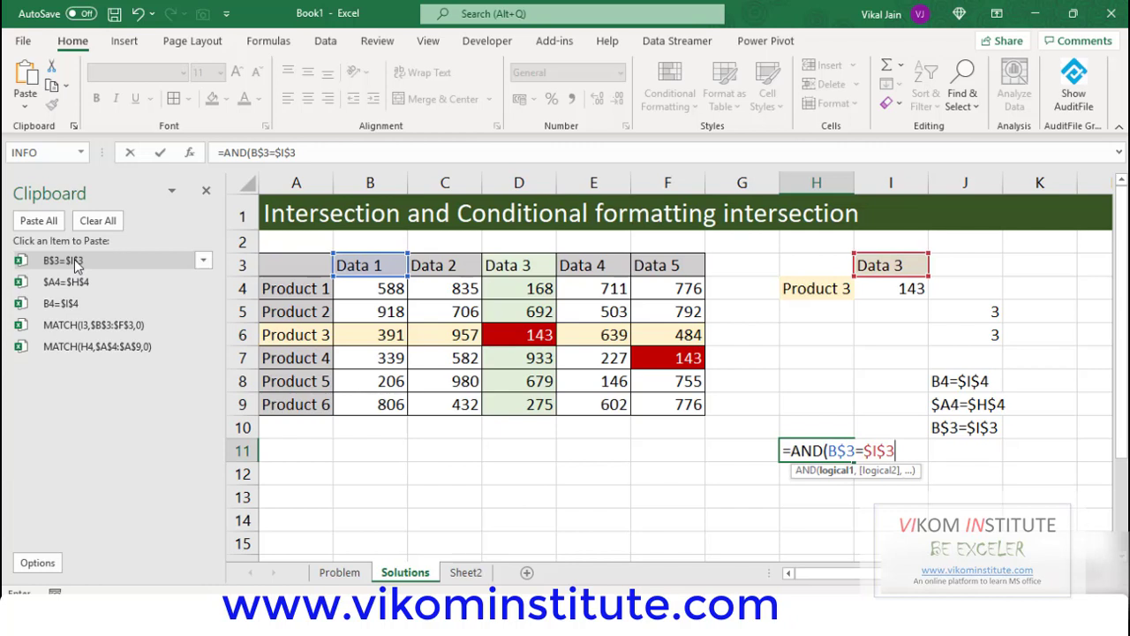
{"action": "type", "text": ","}
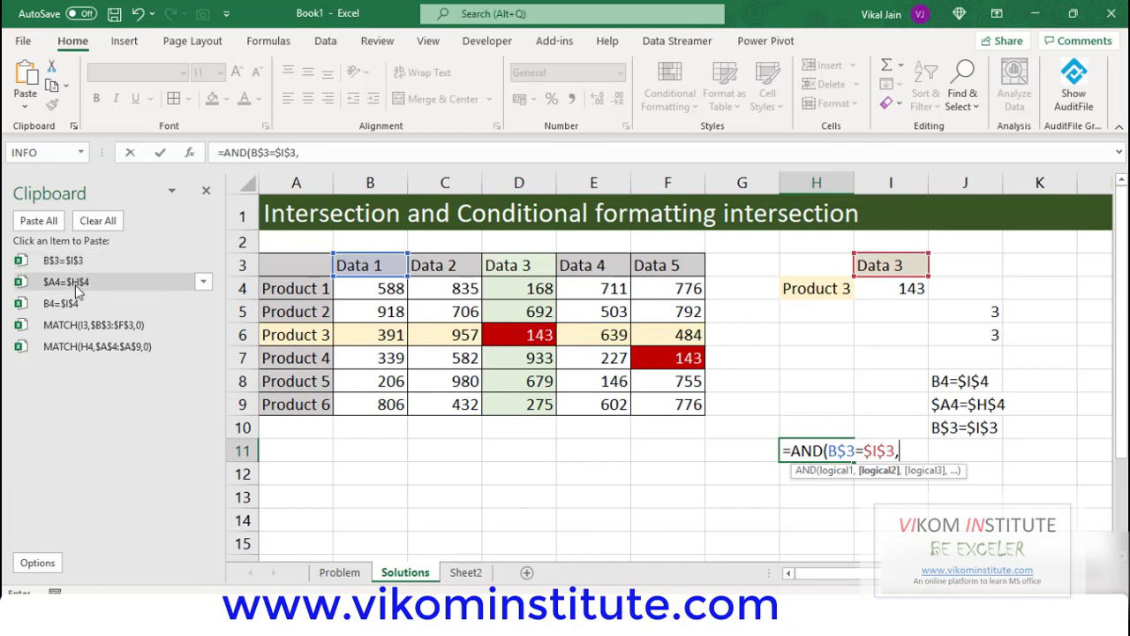
{"action": "left_click", "coordinate": [75, 285]}
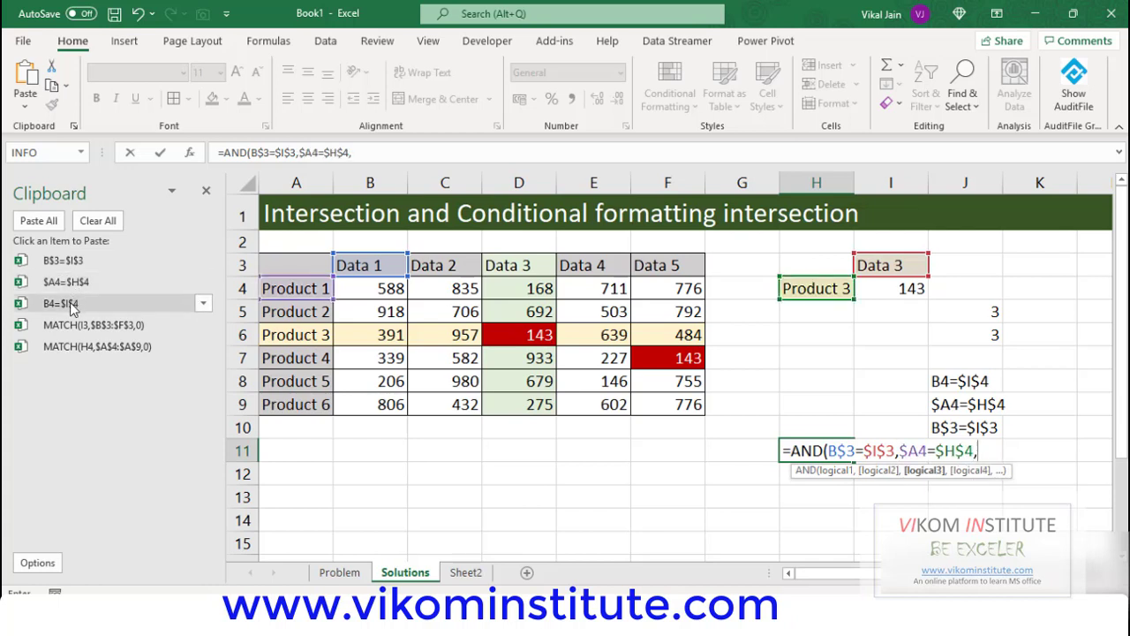
{"action": "left_click", "coordinate": [71, 307]}
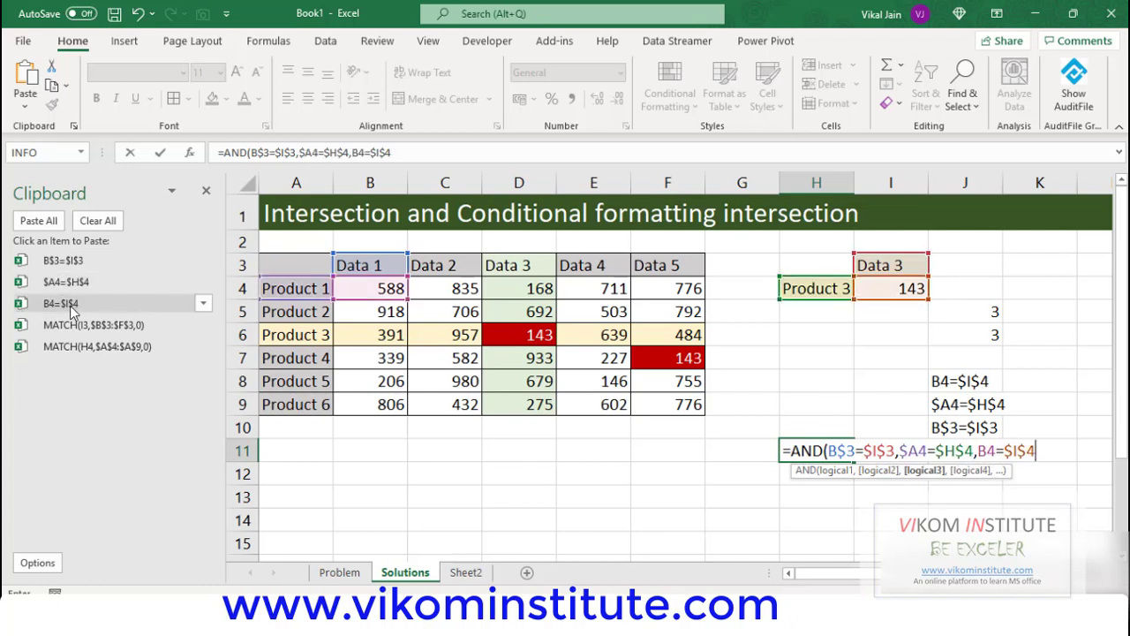
{"action": "key", "text": "Return"}
{"action": "key", "text": "Up"}
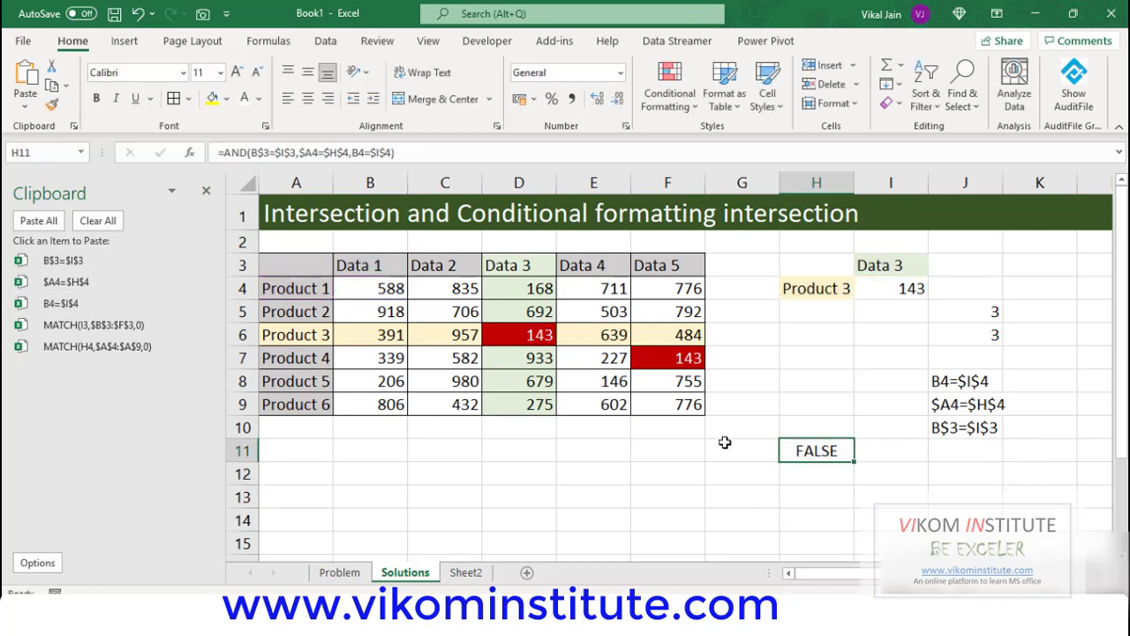
Hide the clipboard history and copy the AND formula from cell H11 without its leading equals sign, leaving the cell unedited.
{"action": "left_click", "coordinate": [206, 191]}
{"action": "left_click", "coordinate": [216, 187]}
{"action": "double_click", "coordinate": [600, 451]}
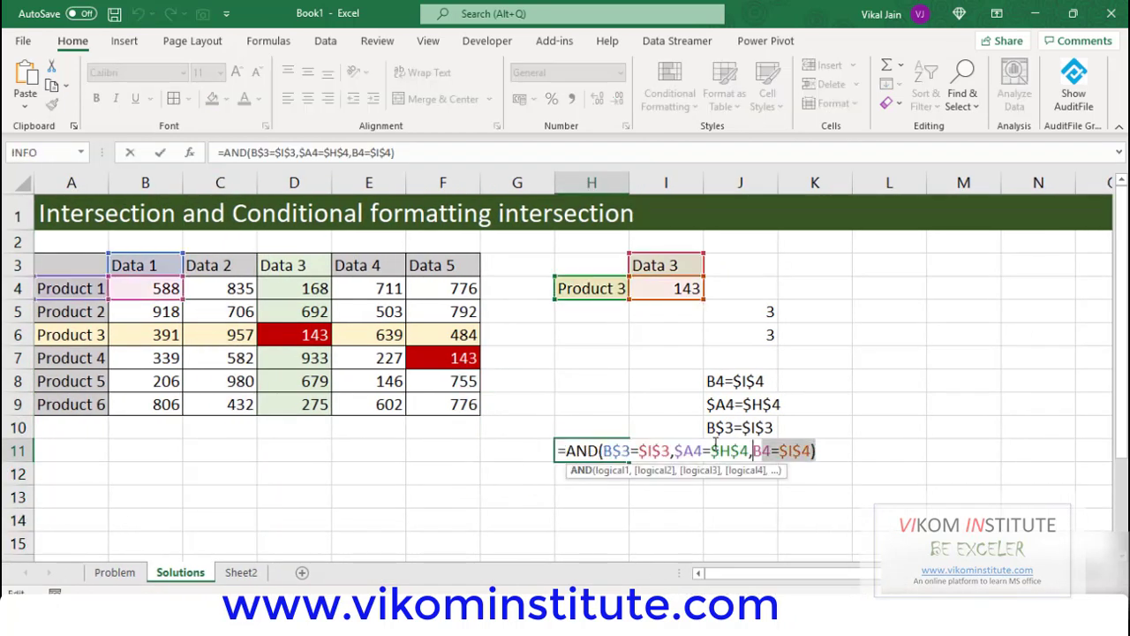
{"action": "left_click", "coordinate": [568, 450]}
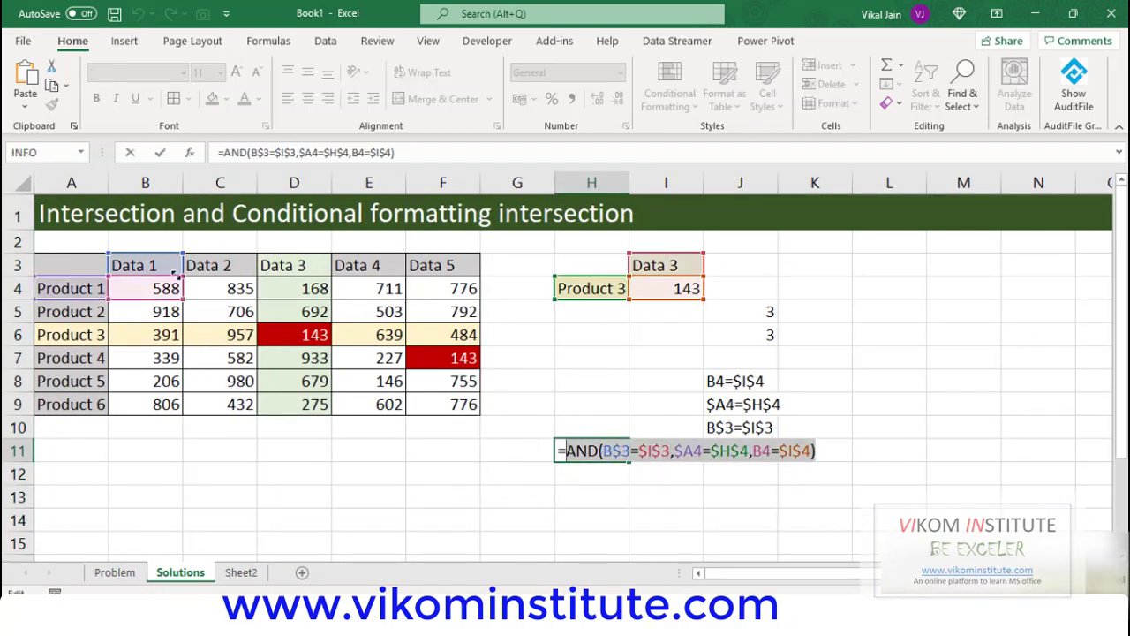
{"action": "key", "text": "Escape"}
Start a formula-based conditional formatting rule for B4:F9 with the condition =AND(B$3=$I$3,$A4=$H$4,B4=$I$4).
{"action": "left_click_drag", "start_coordinate": [144, 286], "coordinate": [443, 406]}
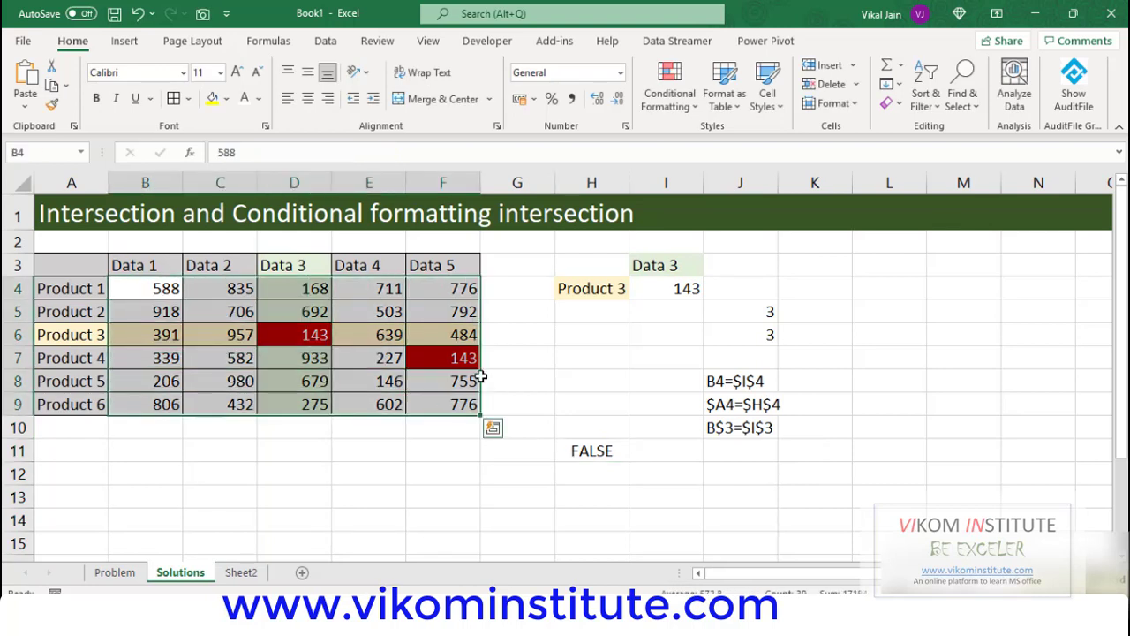
{"action": "left_click", "coordinate": [688, 112]}
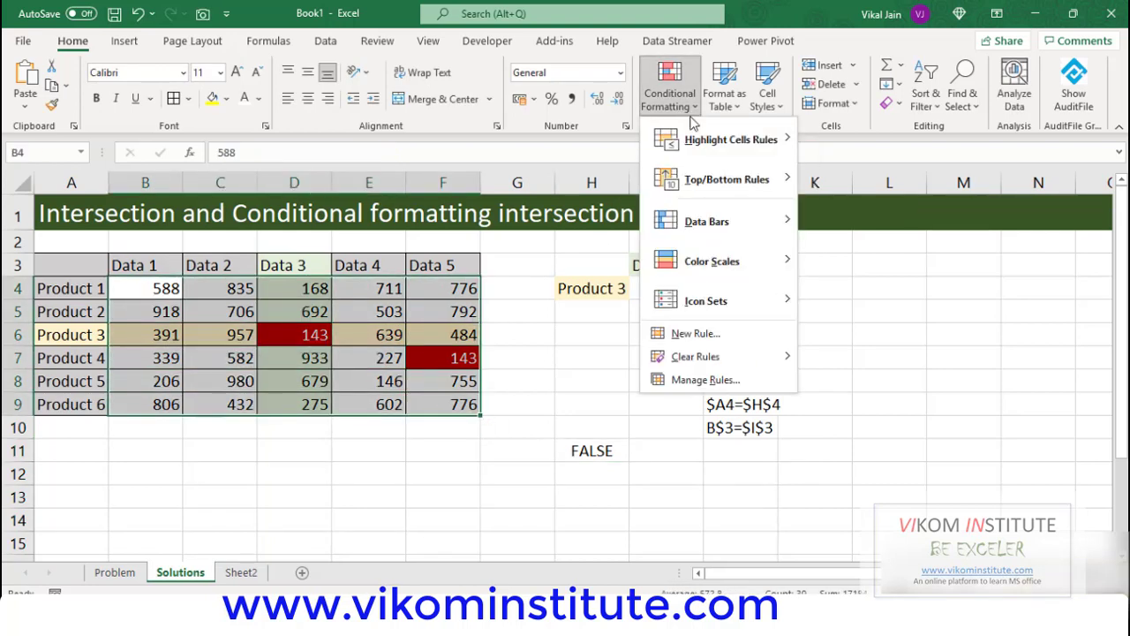
{"action": "left_click", "coordinate": [695, 335]}
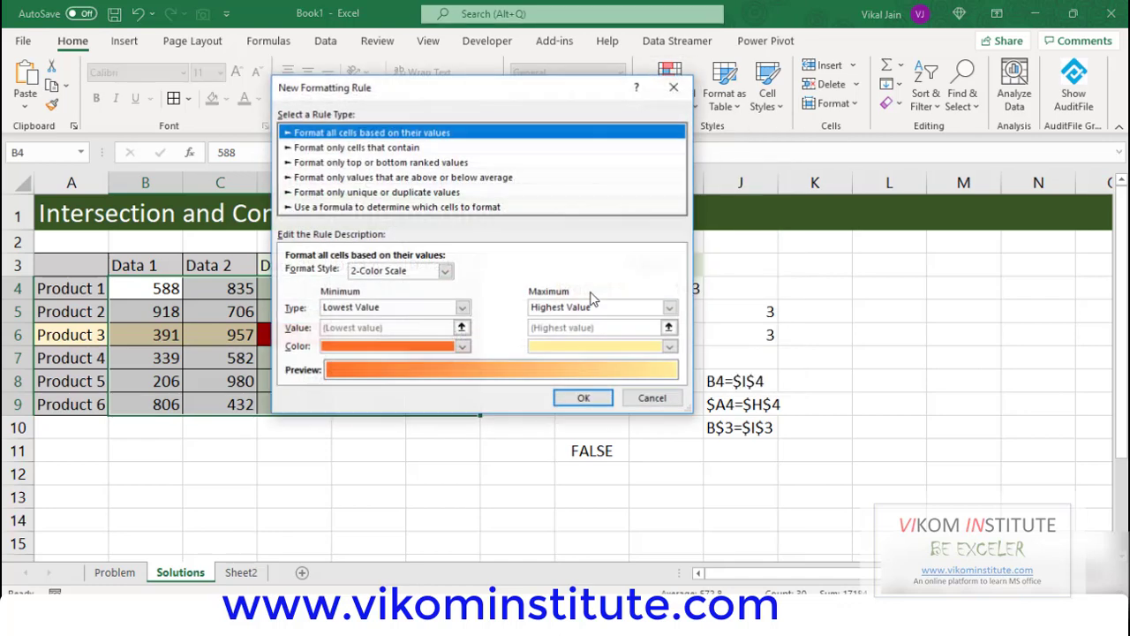
{"action": "left_click", "coordinate": [453, 209]}
{"action": "left_click", "coordinate": [426, 276]}
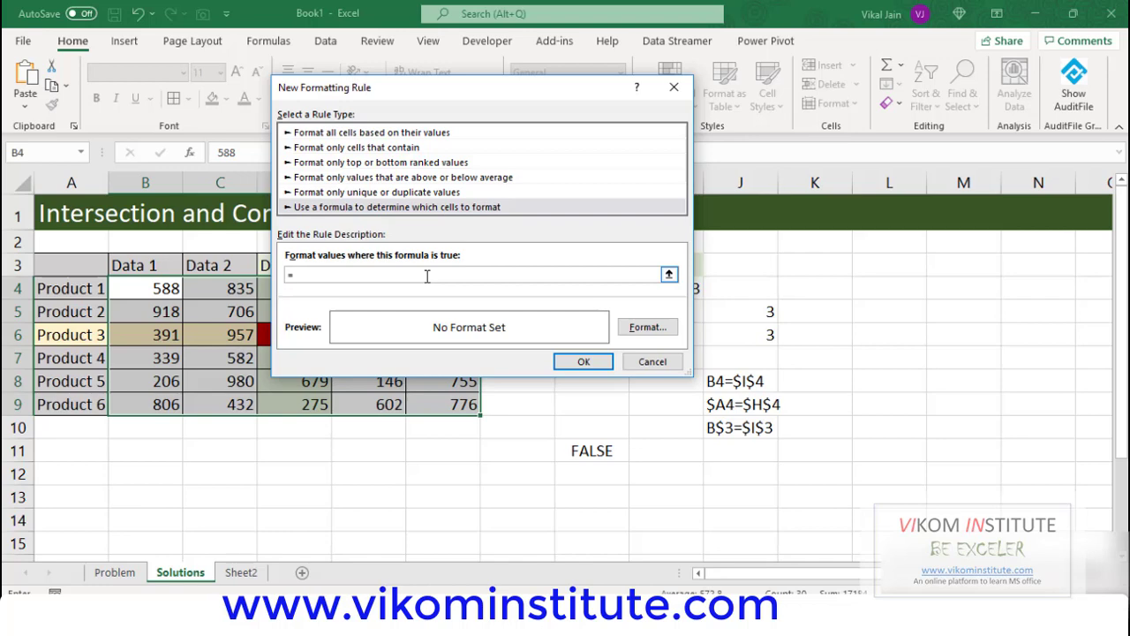
{"action": "type", "text": "="}
{"action": "type", "text": "AND(B$3=$I$3,$A4=$H$4,B4=$I$4)"}
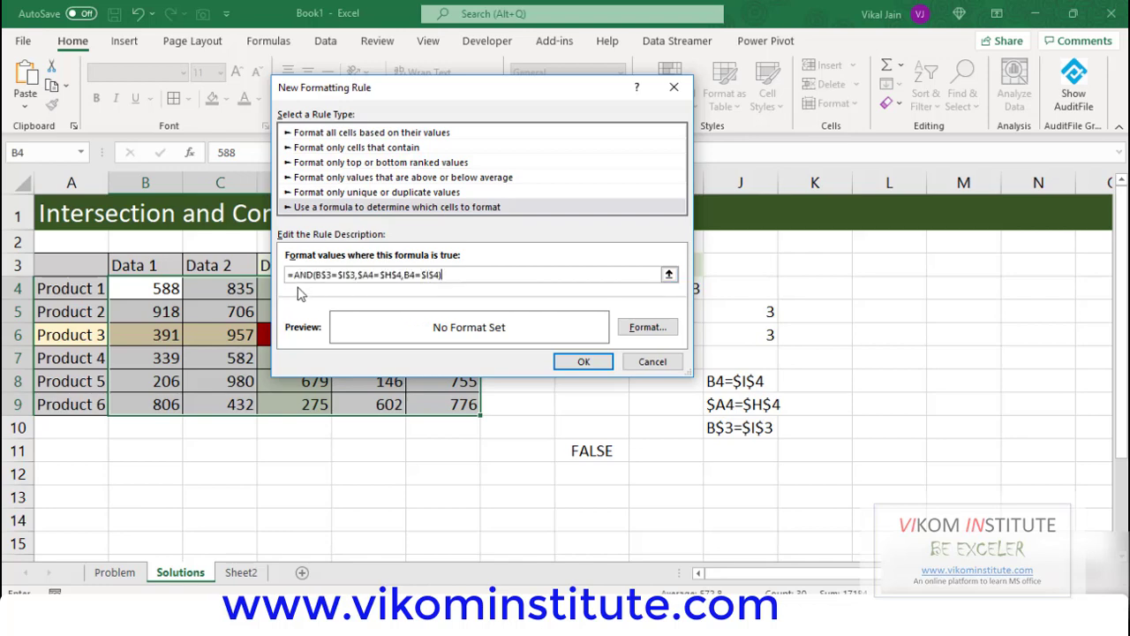
Give the new AND rule a dark blue fill with white font and apply it to the table values.
{"action": "left_click", "coordinate": [623, 329]}
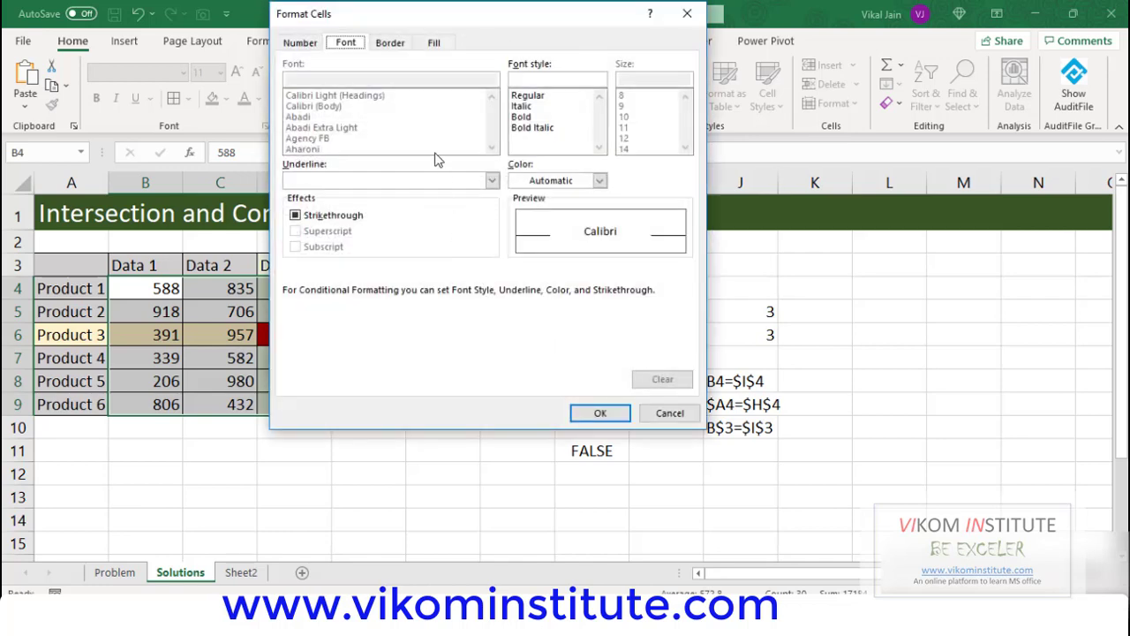
{"action": "left_click", "coordinate": [433, 43]}
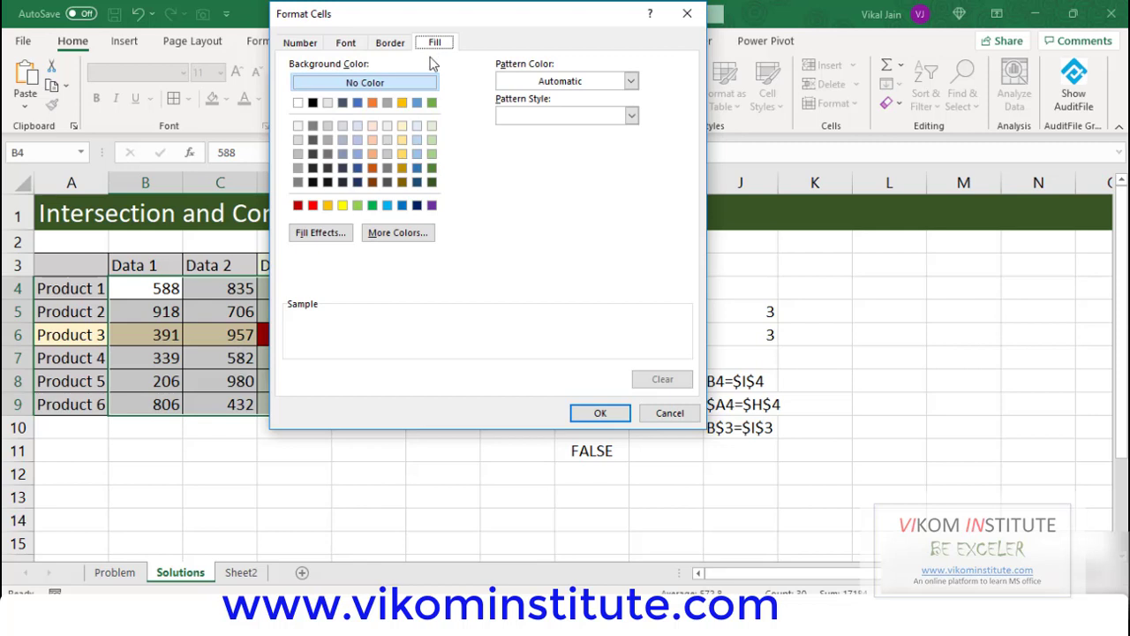
{"action": "left_click", "coordinate": [417, 206]}
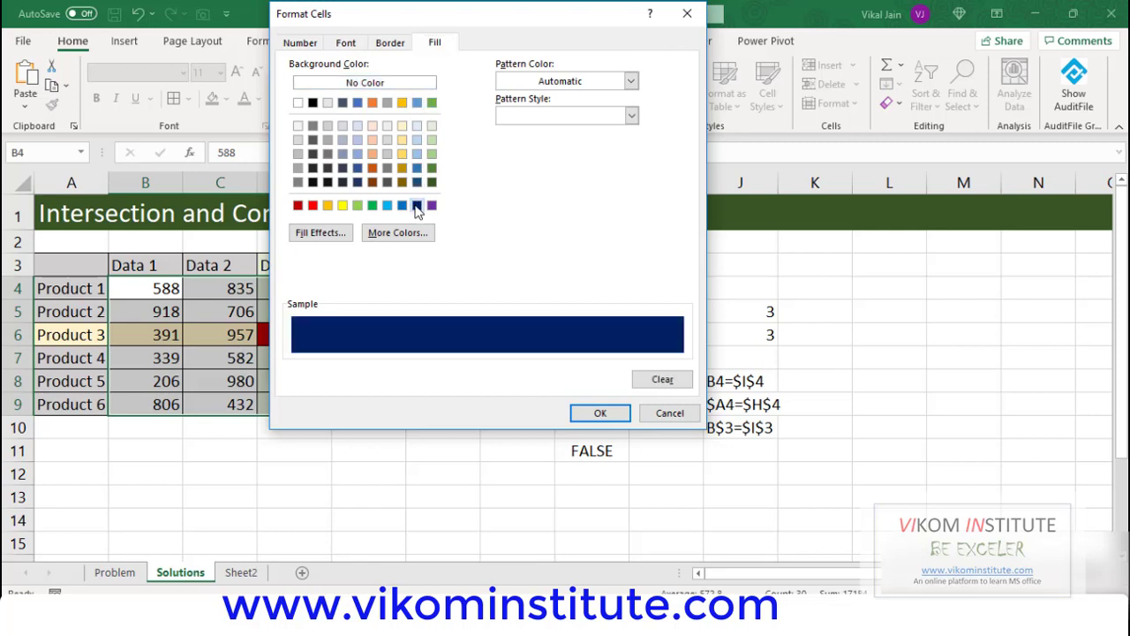
{"action": "left_click", "coordinate": [345, 43]}
{"action": "left_click", "coordinate": [599, 180]}
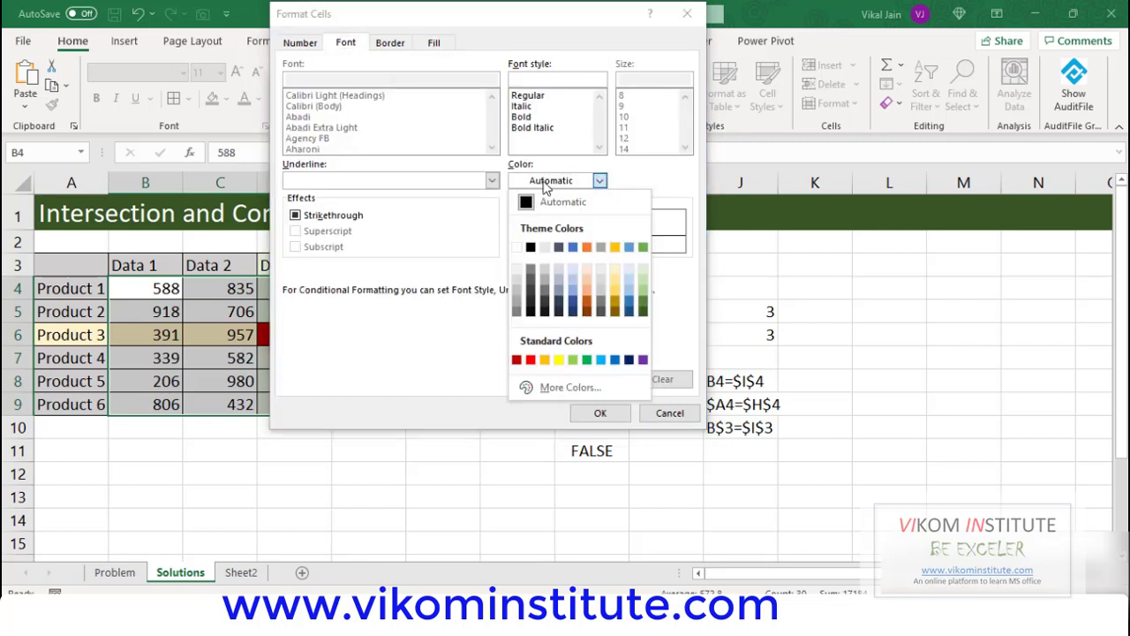
{"action": "left_click", "coordinate": [523, 244]}
{"action": "left_click", "coordinate": [599, 413]}
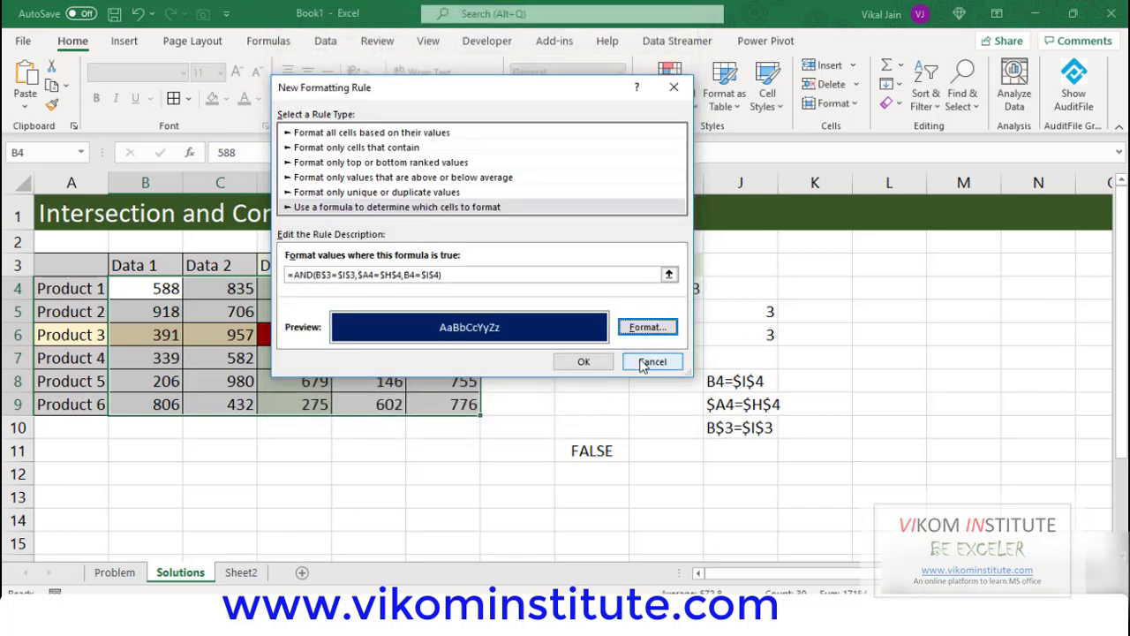
{"action": "left_click", "coordinate": [583, 362]}
{"action": "left_click", "coordinate": [574, 354]}
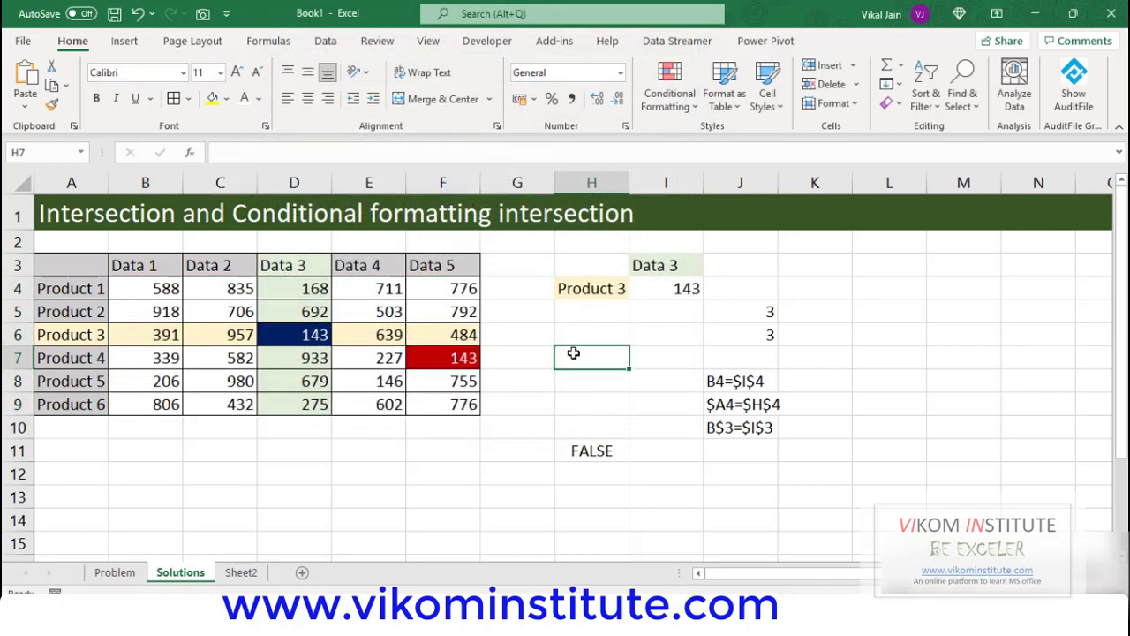
Choose Data 2 as the selected column in cell I3 to test the intersection highlight.
{"action": "left_click", "coordinate": [277, 337]}
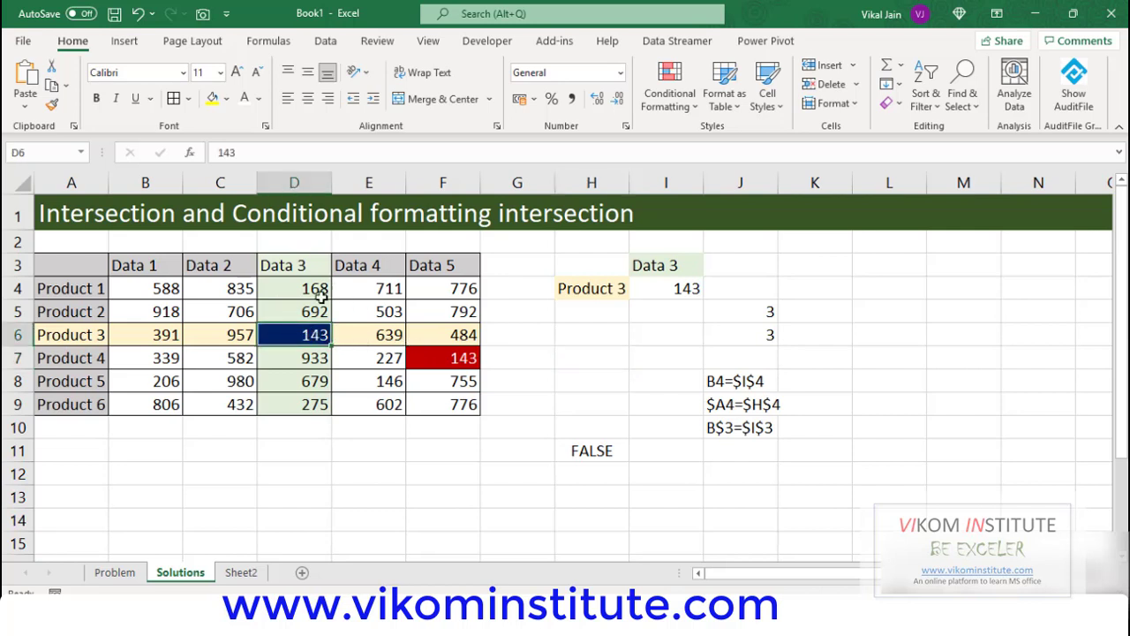
{"action": "left_click", "coordinate": [671, 266]}
{"action": "left_click", "coordinate": [710, 266]}
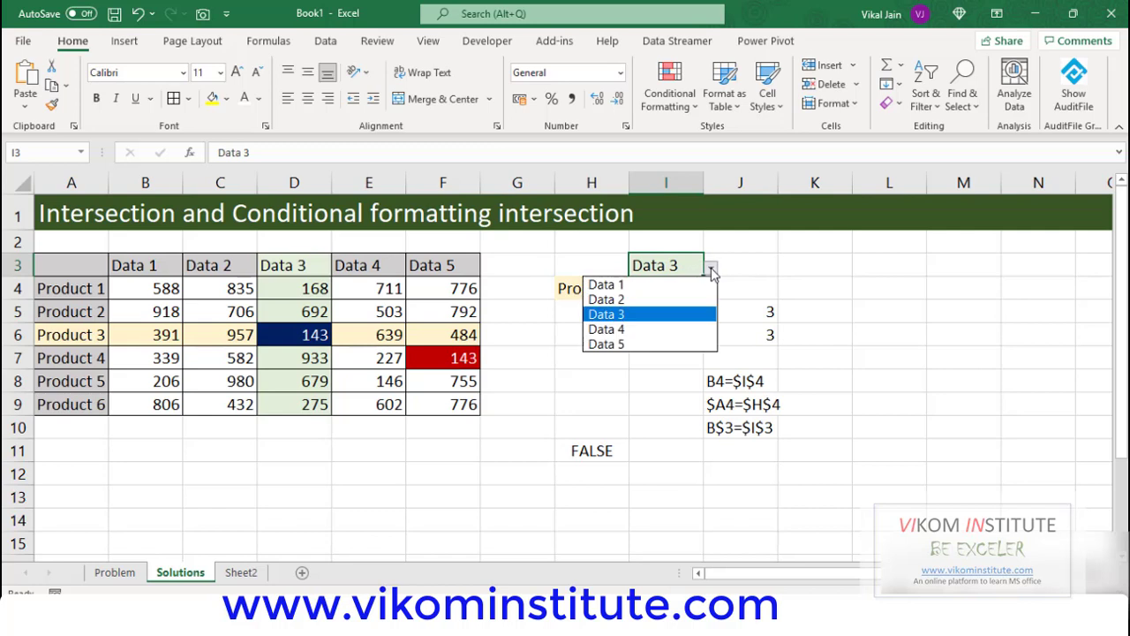
{"action": "left_click", "coordinate": [658, 301]}
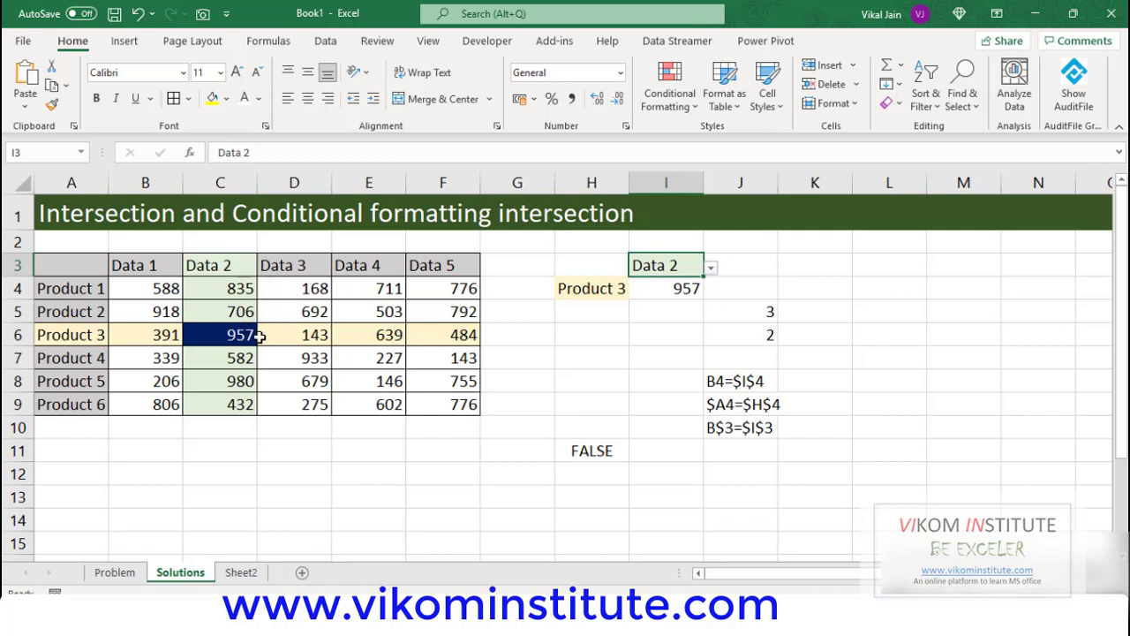
Enter the duplicate value 957 in cell E4 to test the rules on a non-intersecting cell.
{"action": "left_click", "coordinate": [361, 296]}
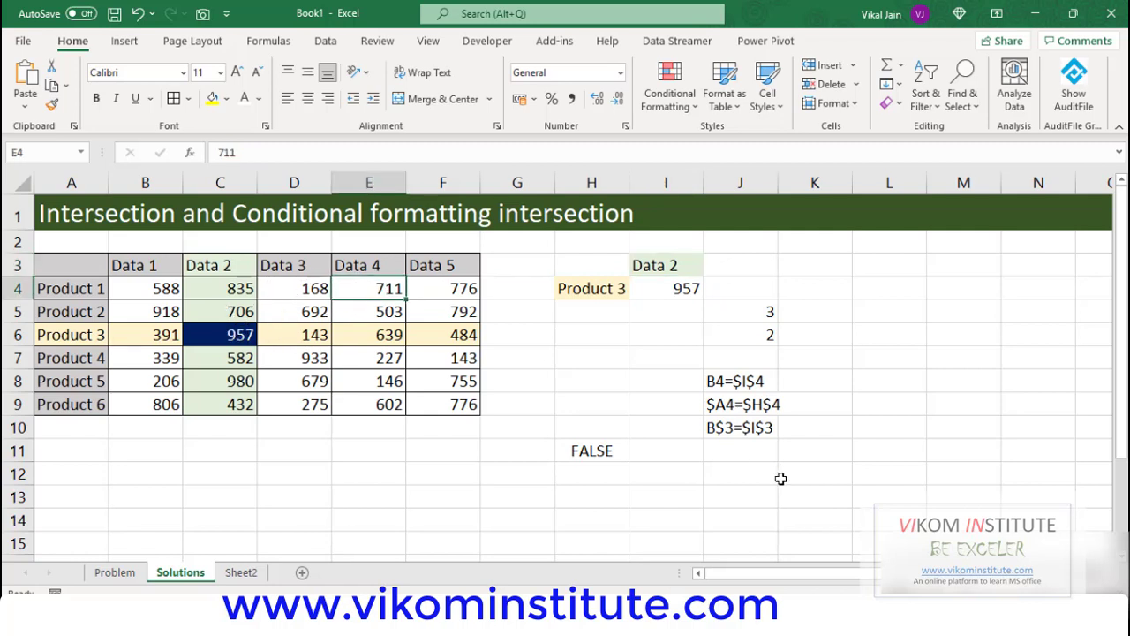
{"action": "type", "text": "957"}
{"action": "key", "text": "Tab"}
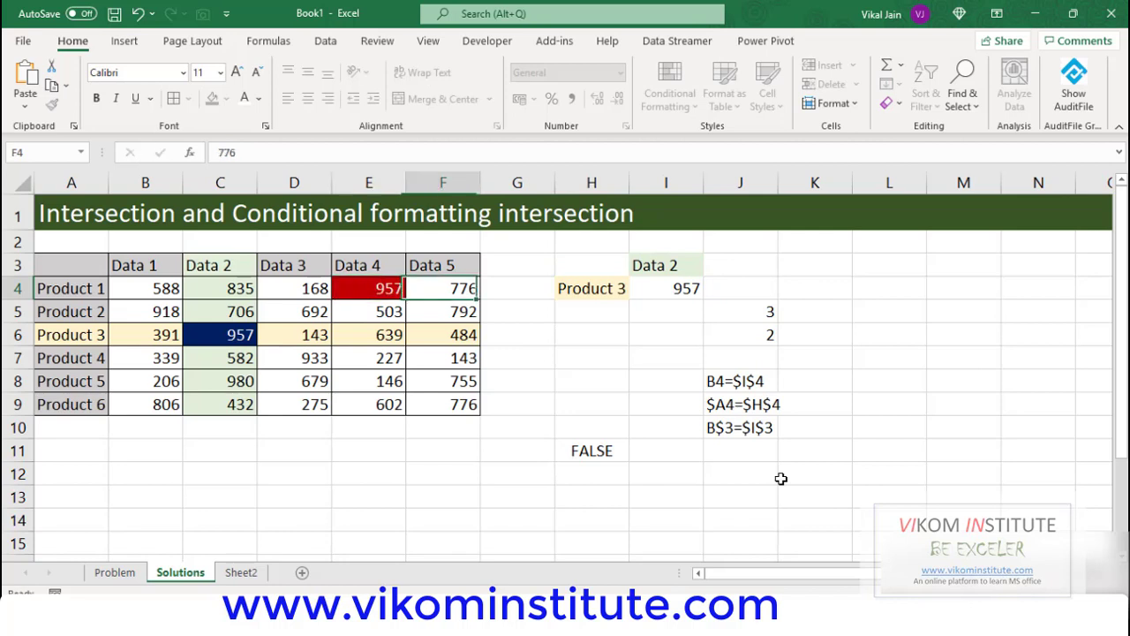
{"action": "left_click", "coordinate": [355, 284]}
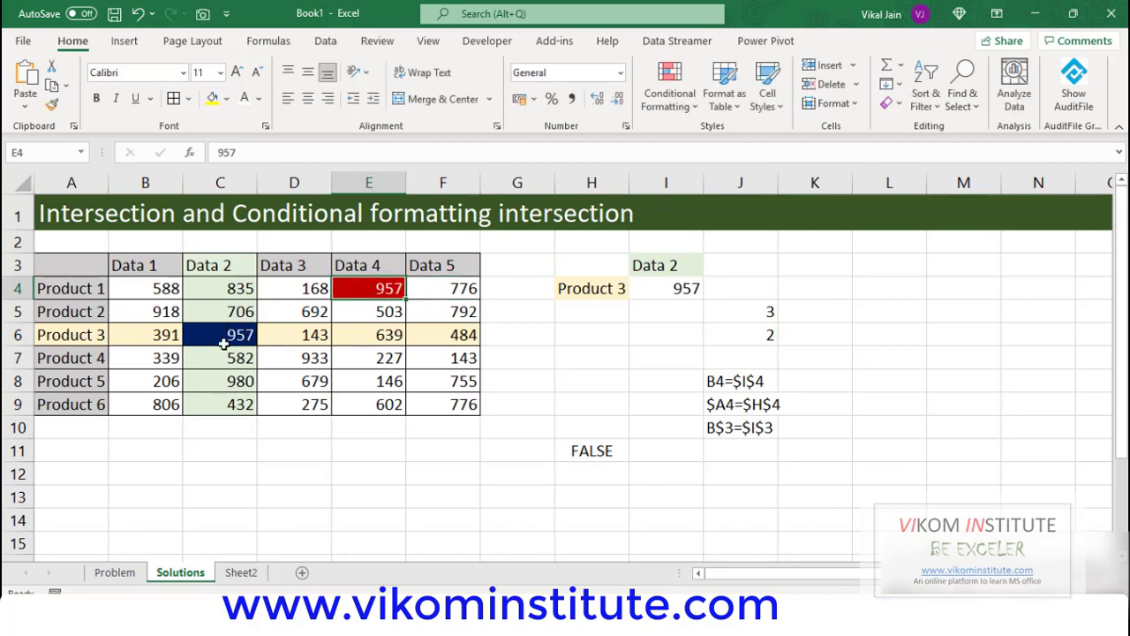